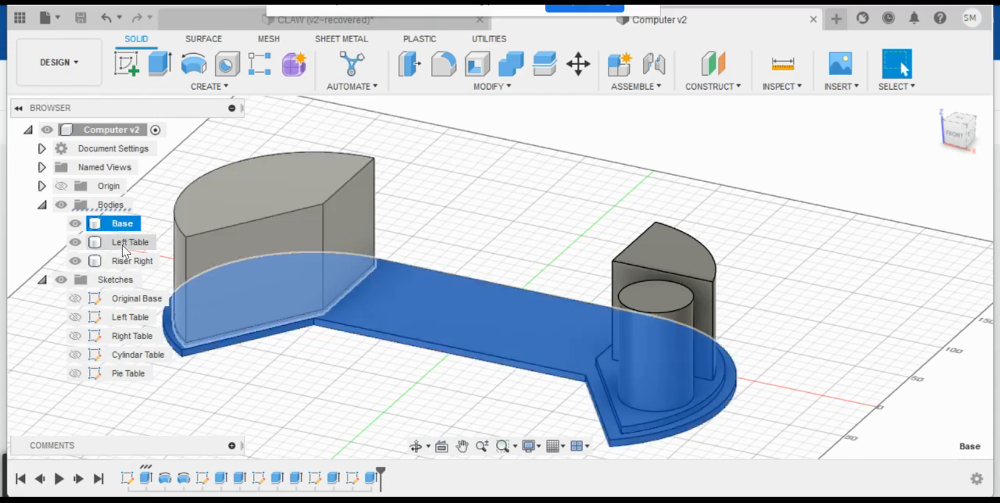
# - Examine the Left Table and Riser Right bodies by highlighting each of them in the model
pyautogui.click(126, 244)
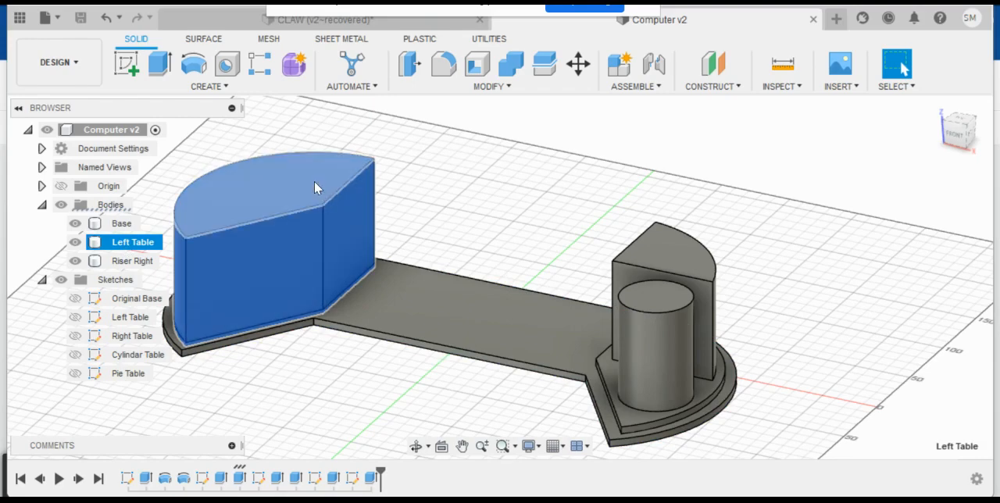
pyautogui.click(155, 180)
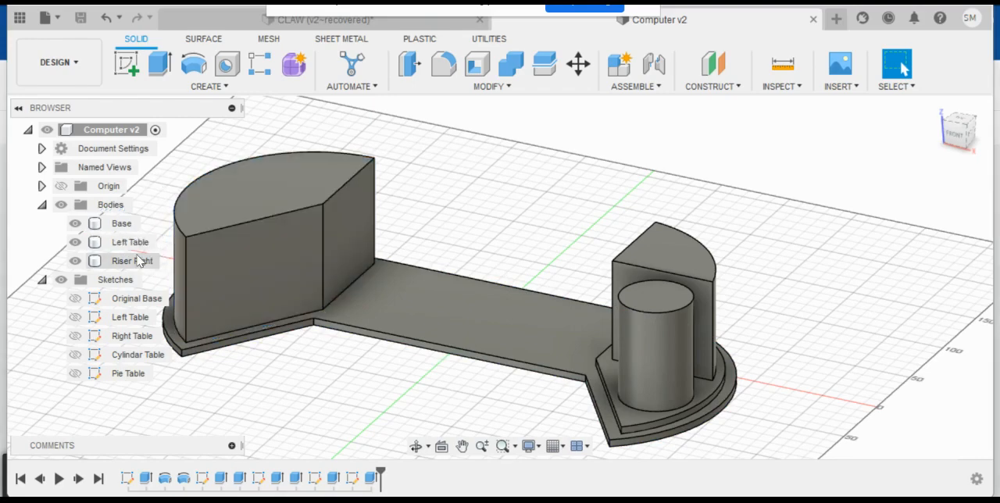
pyautogui.click(131, 263)
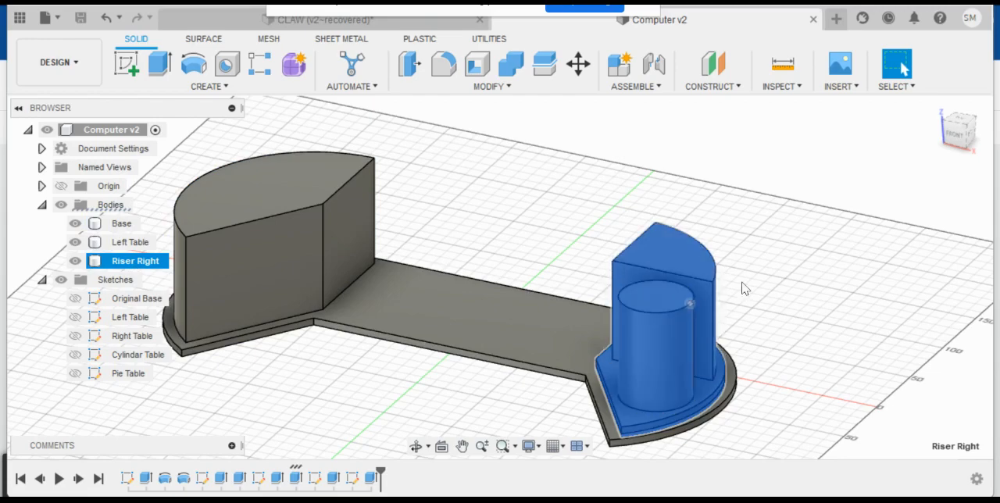
pyautogui.click(810, 304)
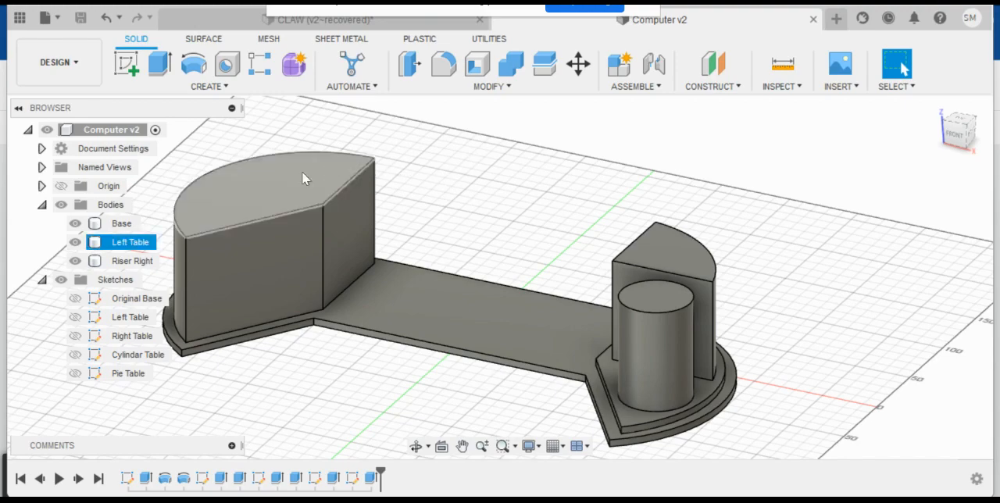
pyautogui.click(129, 244)
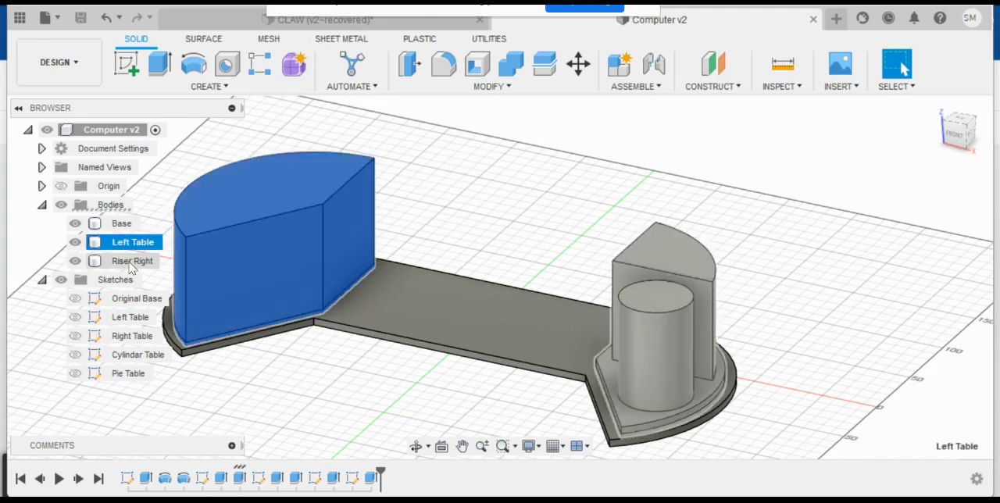
pyautogui.click(131, 265)
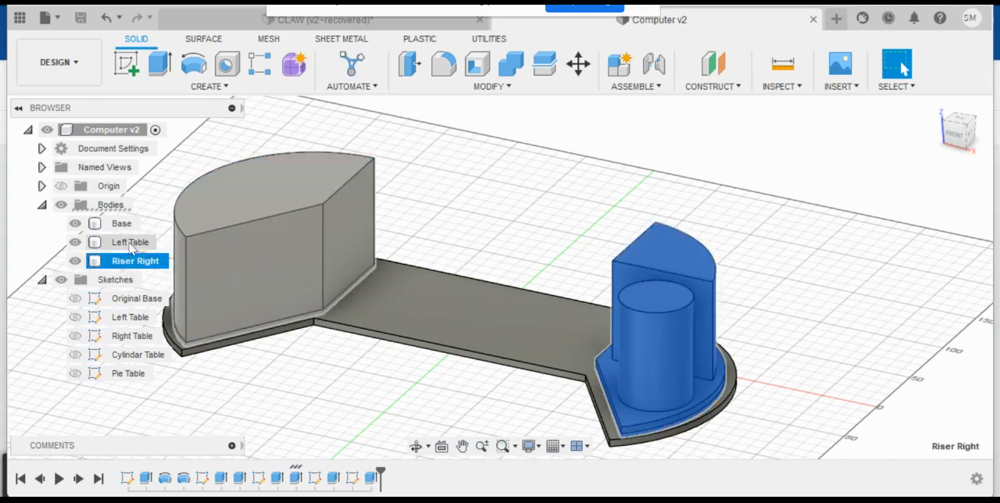
pyautogui.click(129, 244)
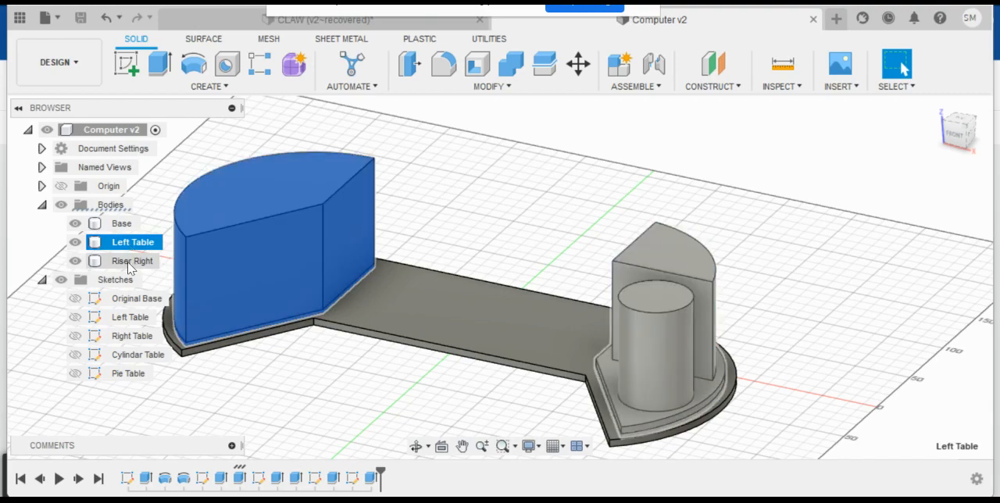
pyautogui.click(130, 262)
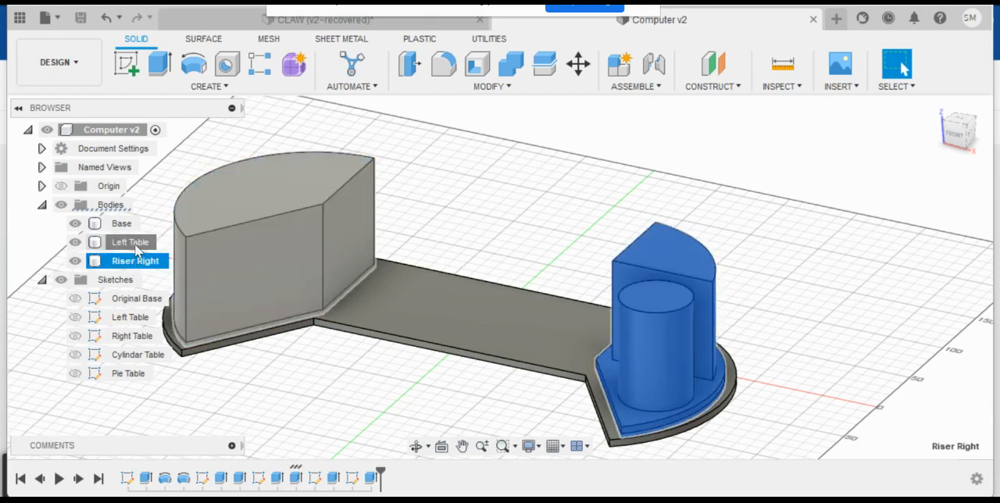
pyautogui.click(131, 243)
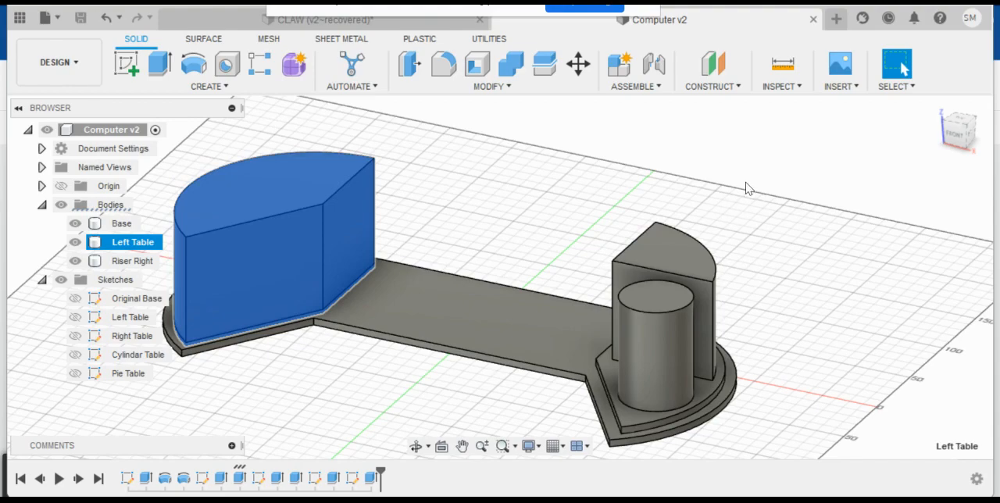
pyautogui.click(817, 284)
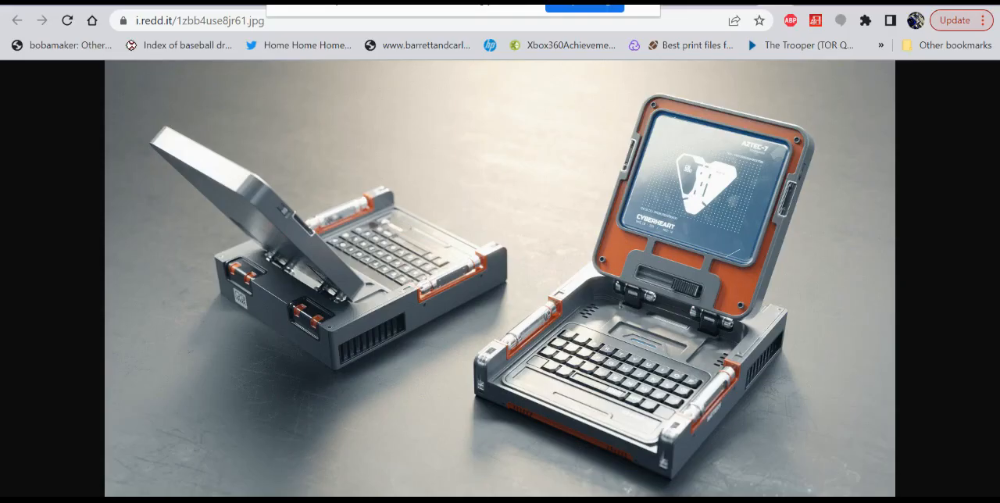
# - Examine the reference picture of the finished computer console in Google Jamboard and return to the Fusion 360 model
pyautogui.moveTo(197, 500)
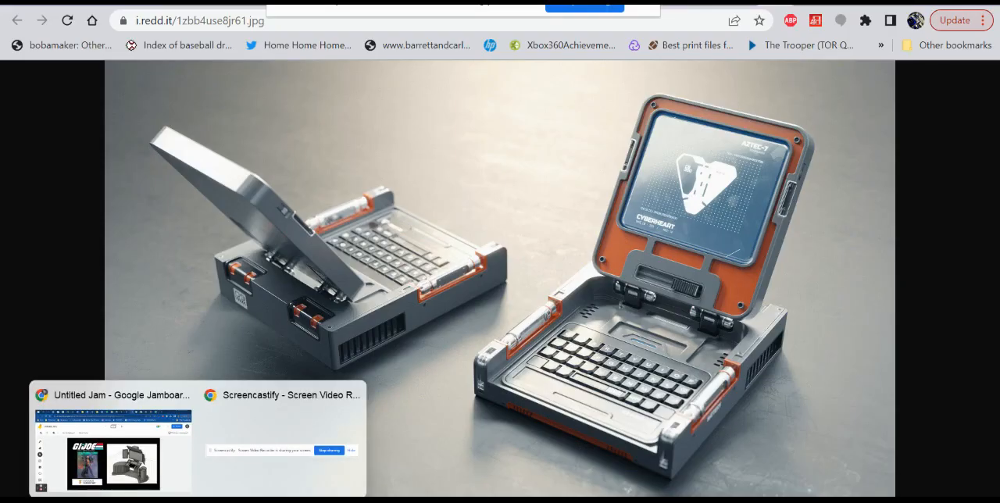
pyautogui.click(190, 481)
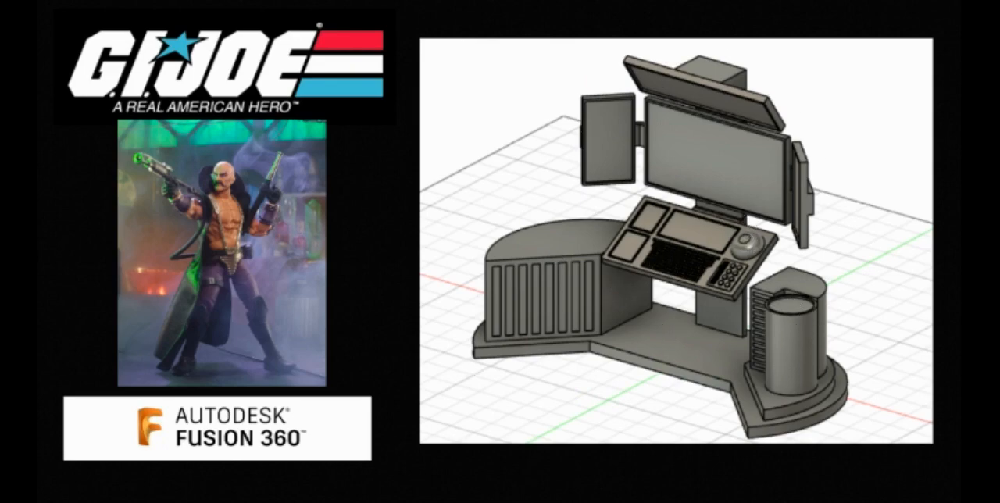
pyautogui.click(445, 501)
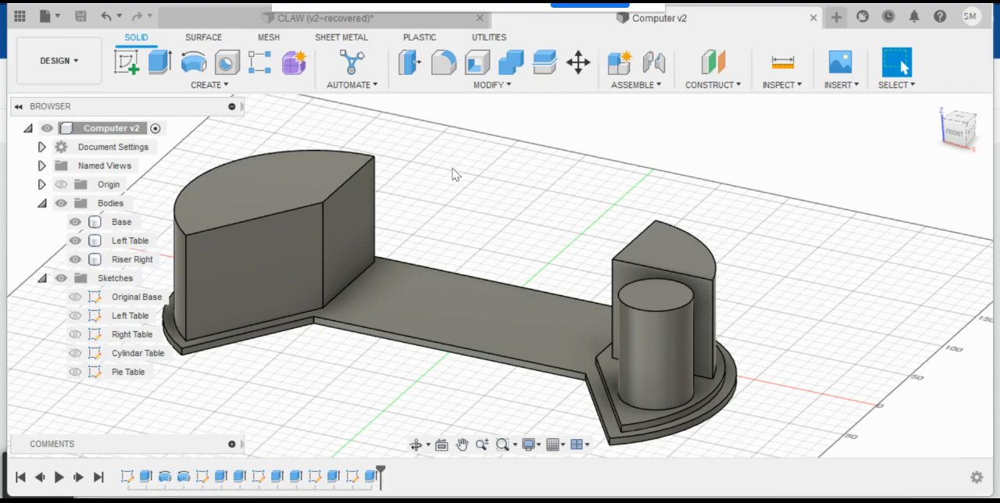
pyautogui.click(427, 319)
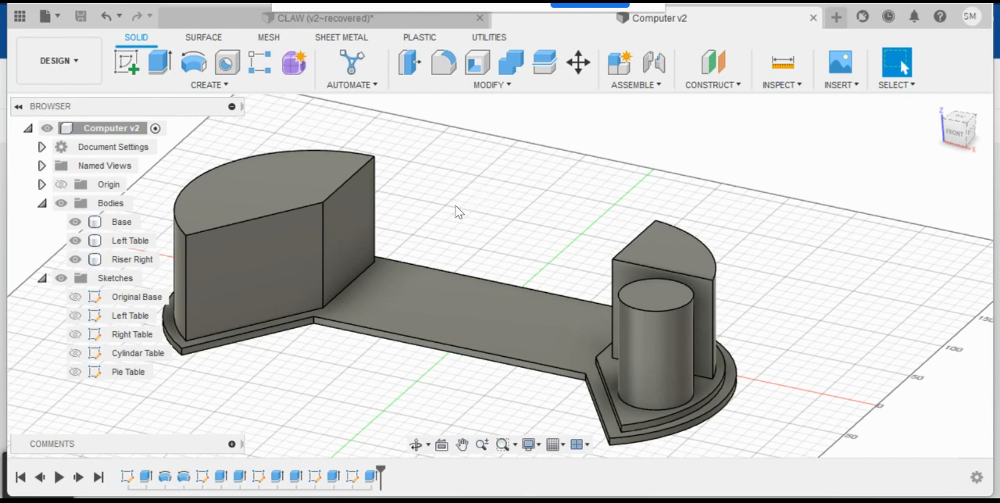
pyautogui.moveTo(222, 499)
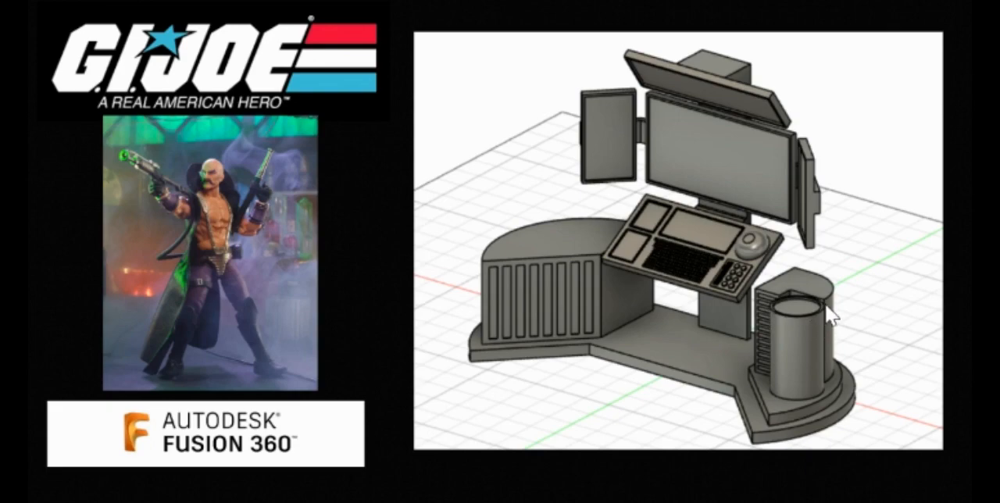
pyautogui.moveTo(473, 478)
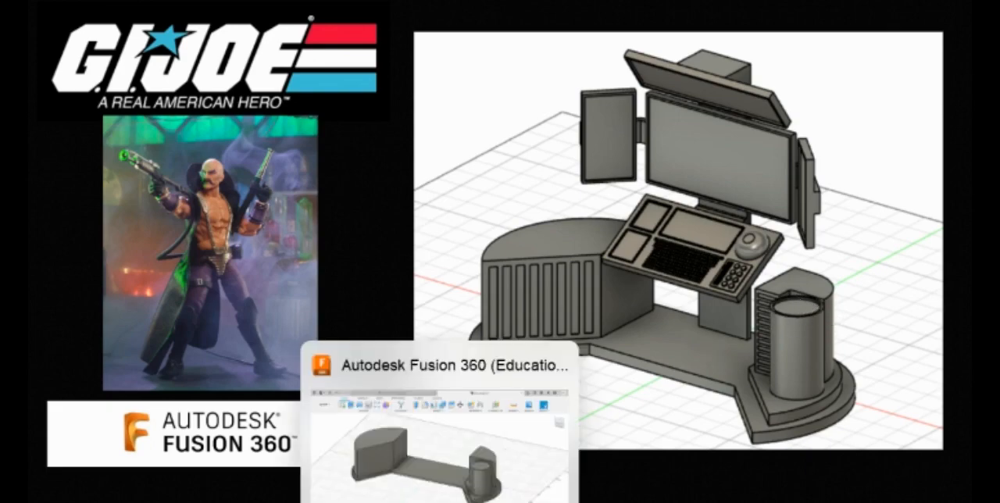
pyautogui.click(440, 437)
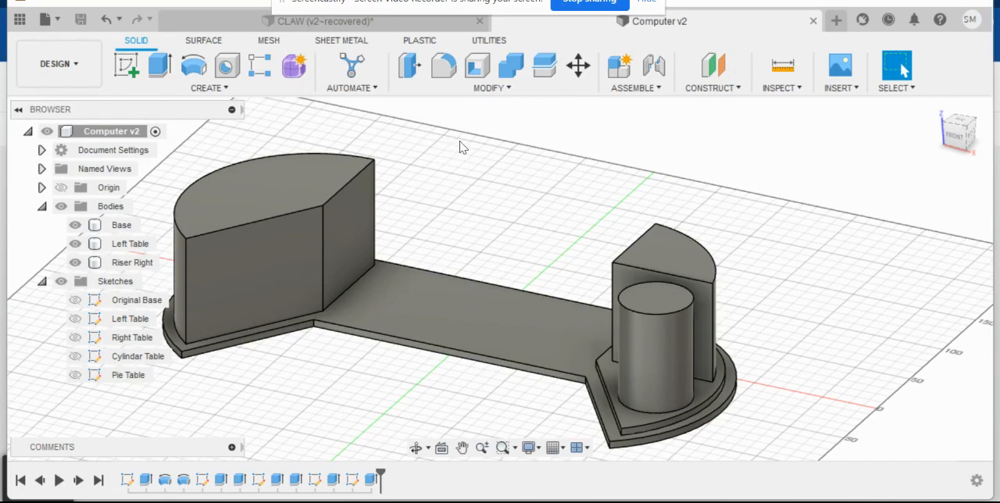
# - Create a new sketch on the wide flat front face of the Left Table body
pyautogui.click(275, 286)
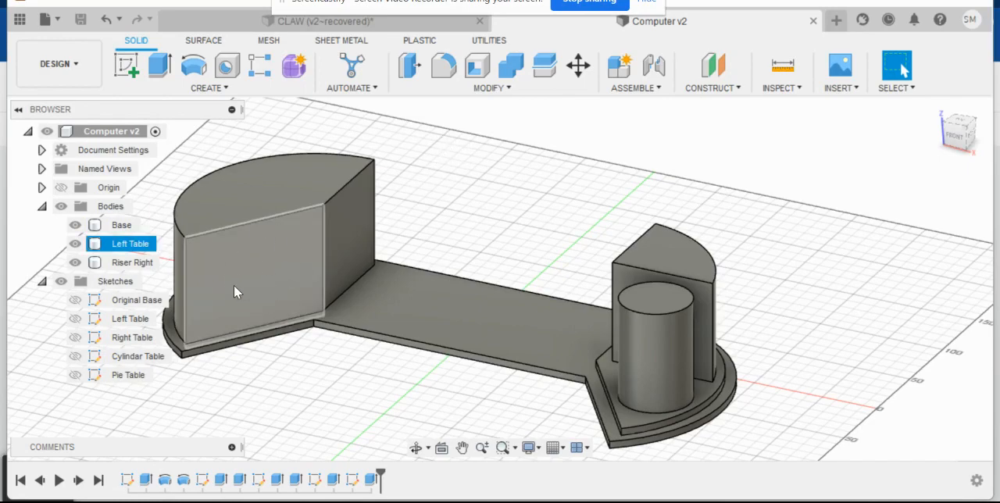
pyautogui.press('Escape')
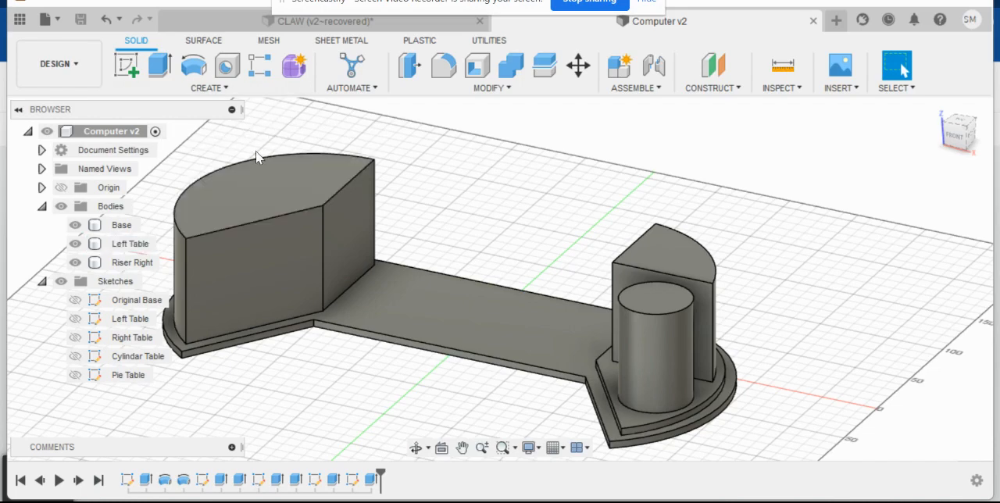
pyautogui.click(236, 276)
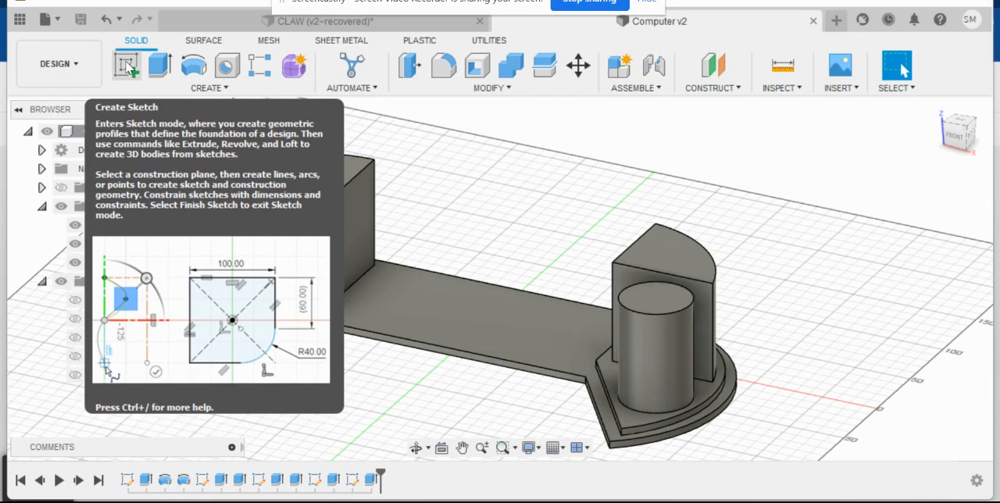
pyautogui.click(127, 67)
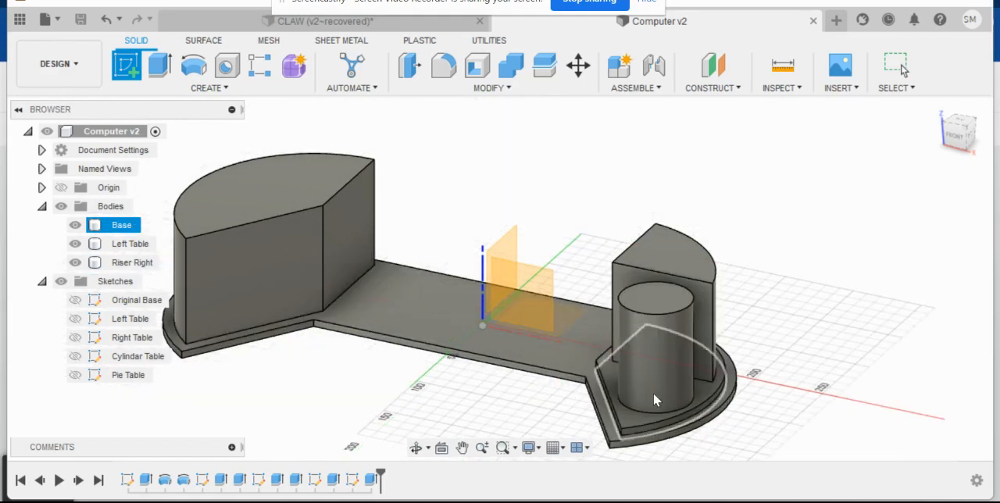
pyautogui.click(263, 277)
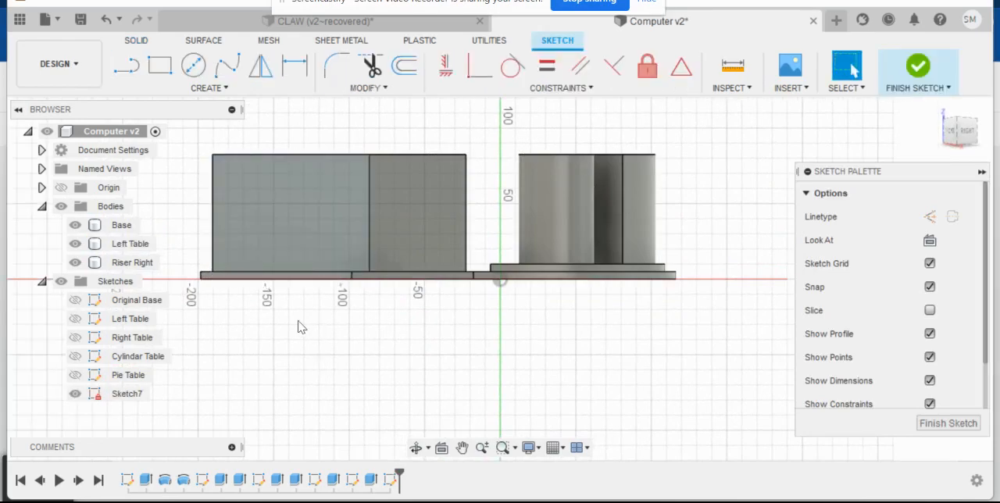
# - Sketch a vertical rectangle 10 mm wide and about 68 mm tall near the face's outer edge, and finish the sketch
pyautogui.scroll(4, 241, 210)
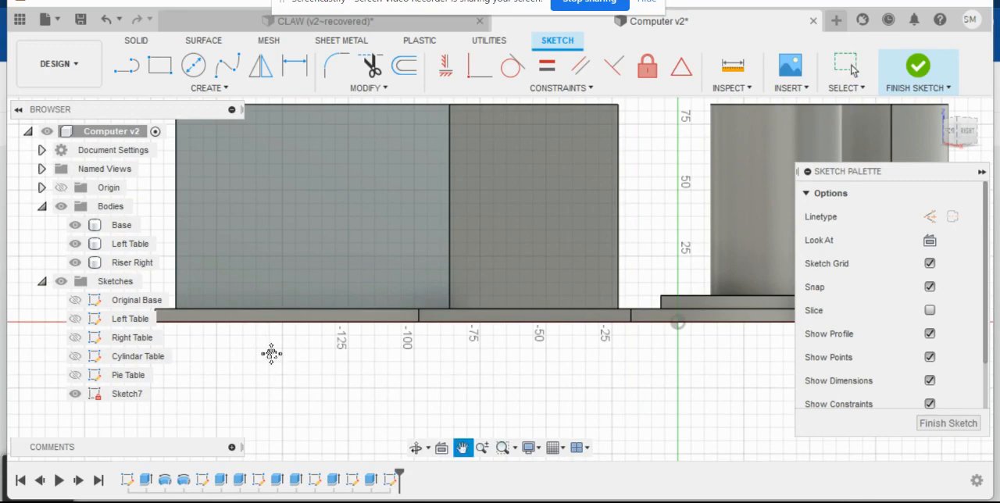
pyautogui.moveTo(272, 355)
pyautogui.mouseDown(button='middle')
pyautogui.moveTo(346, 400)
pyautogui.moveTo(263, 344)
pyautogui.moveTo(536, 370)
pyautogui.moveTo(454, 327)
pyautogui.moveTo(411, 361)
pyautogui.moveTo(333, 393)
pyautogui.moveTo(335, 413)
pyautogui.mouseUp(button='middle')
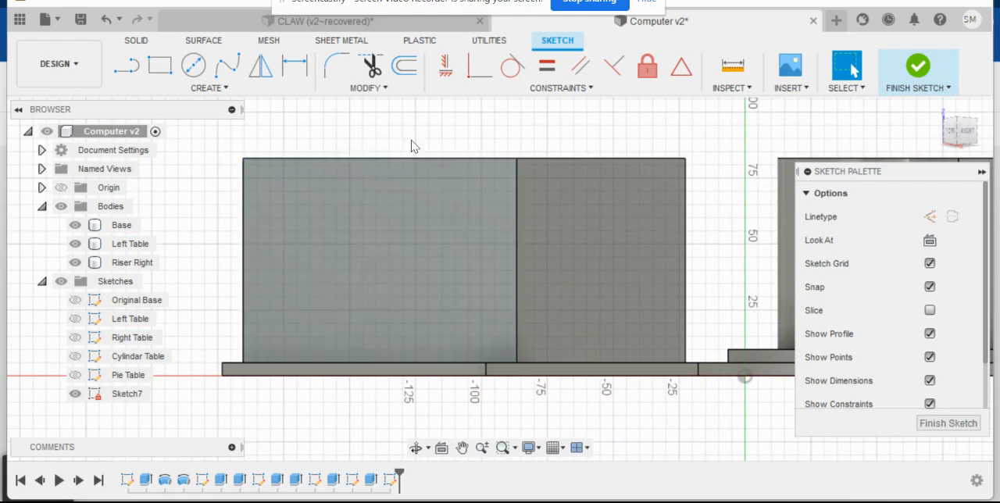
pyautogui.click(158, 73)
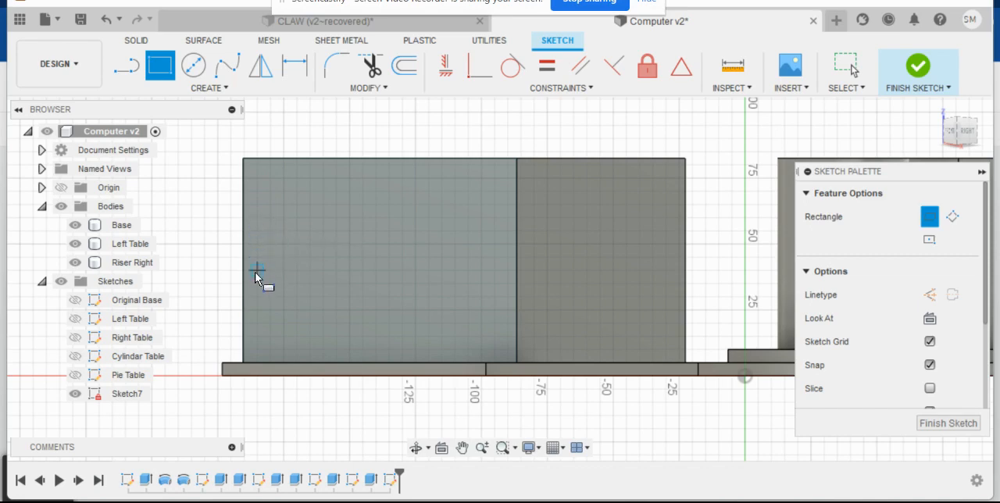
pyautogui.click(258, 350)
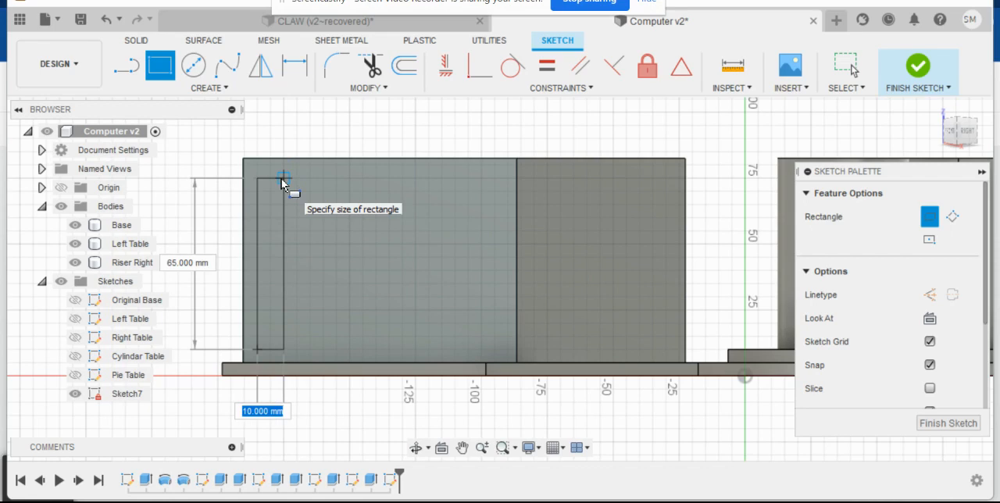
pyautogui.write('10')
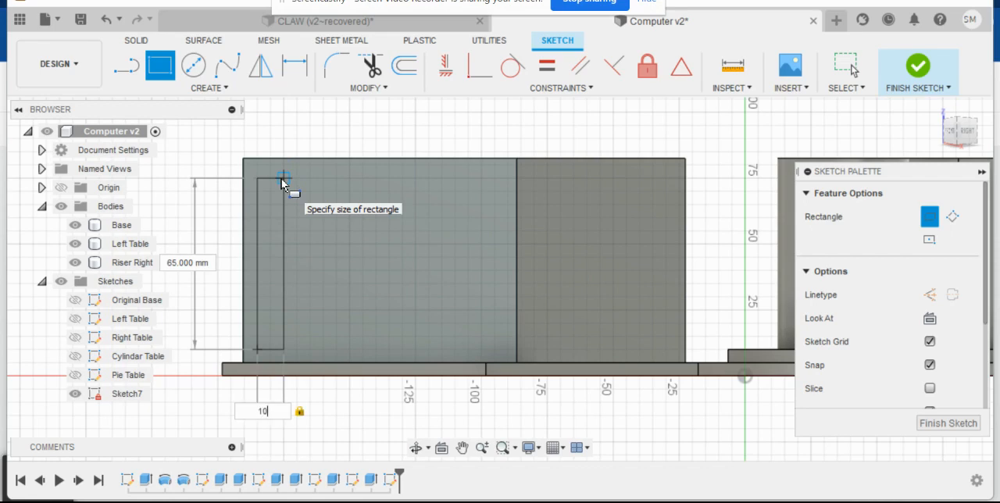
pyautogui.press('Tab')
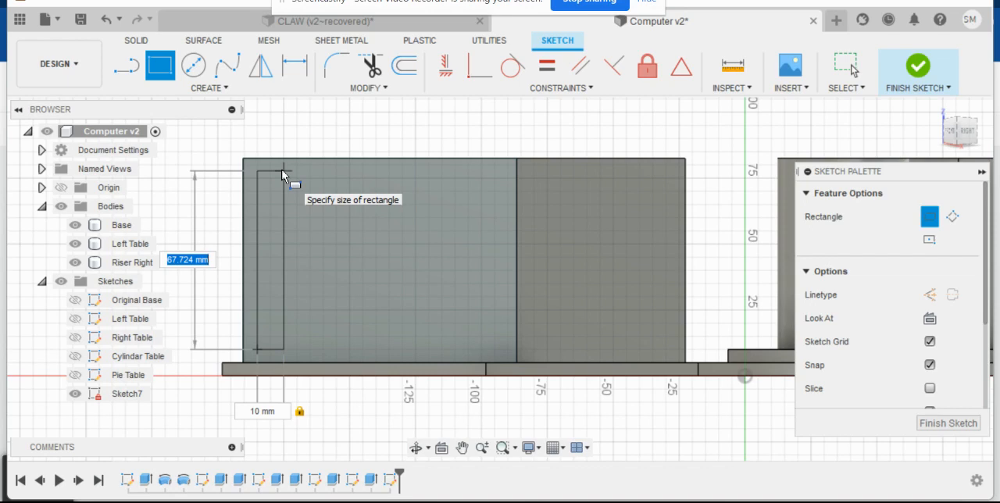
pyautogui.click(282, 174)
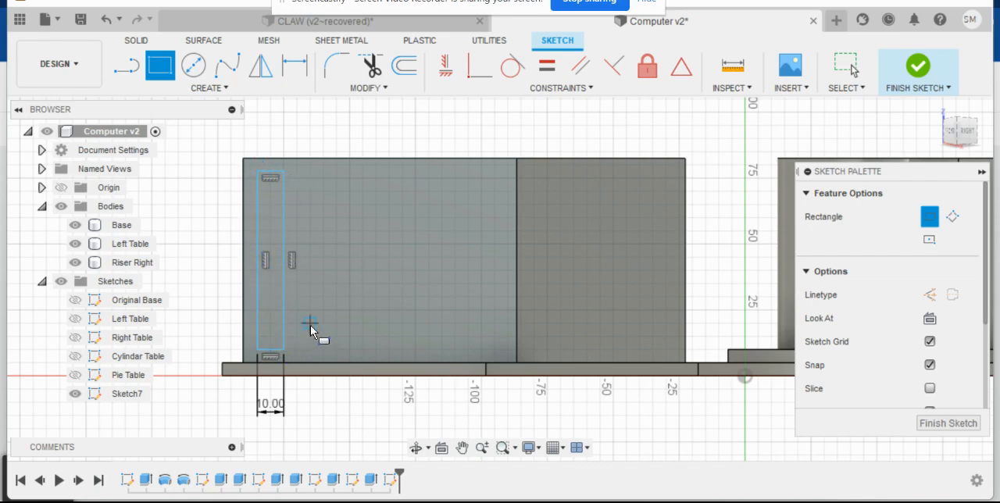
pyautogui.click(938, 423)
pyautogui.click(609, 346)
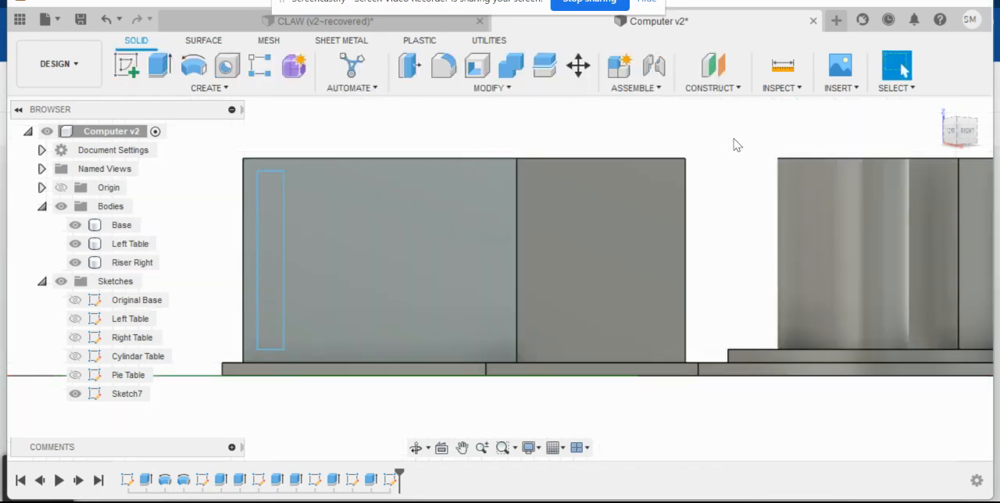
pyautogui.click(938, 109)
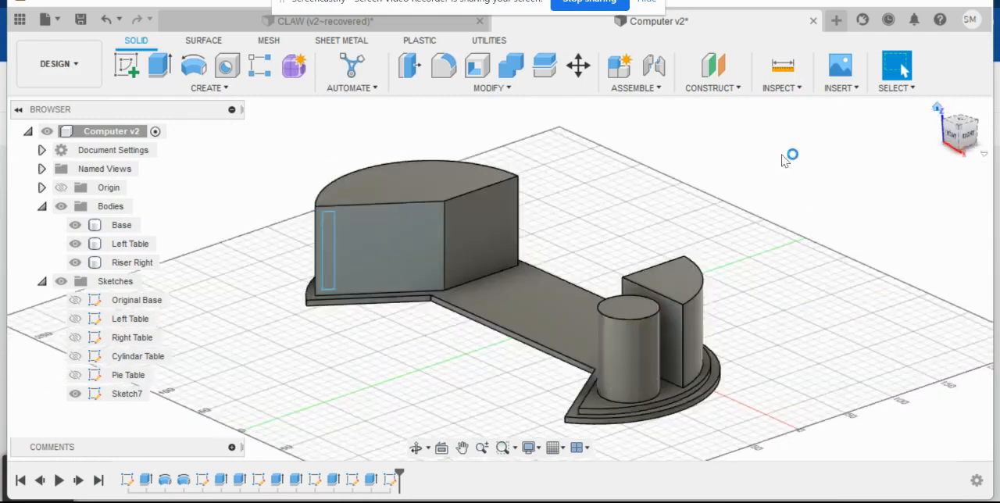
pyautogui.scroll(5, 356, 274)
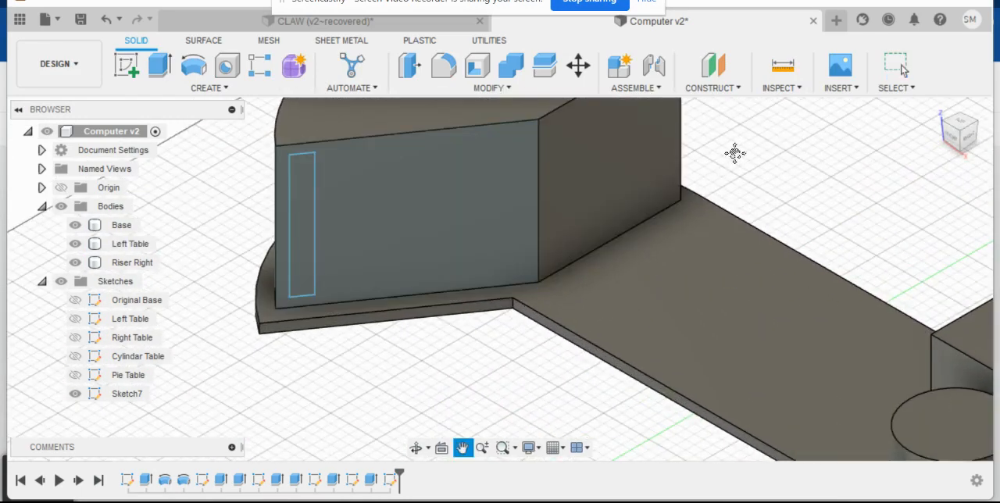
pyautogui.moveTo(735, 152); pyautogui.dragTo(750, 208, button='middle')
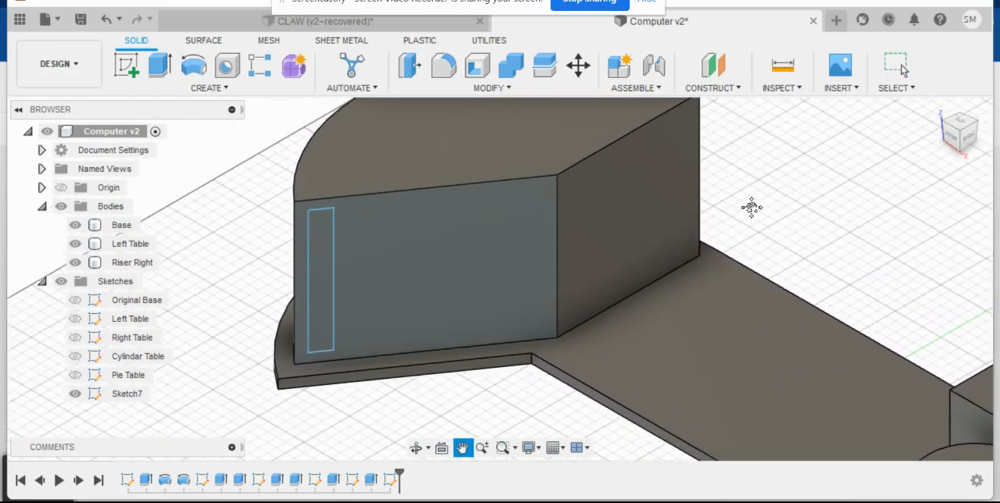
pyautogui.click(320, 264)
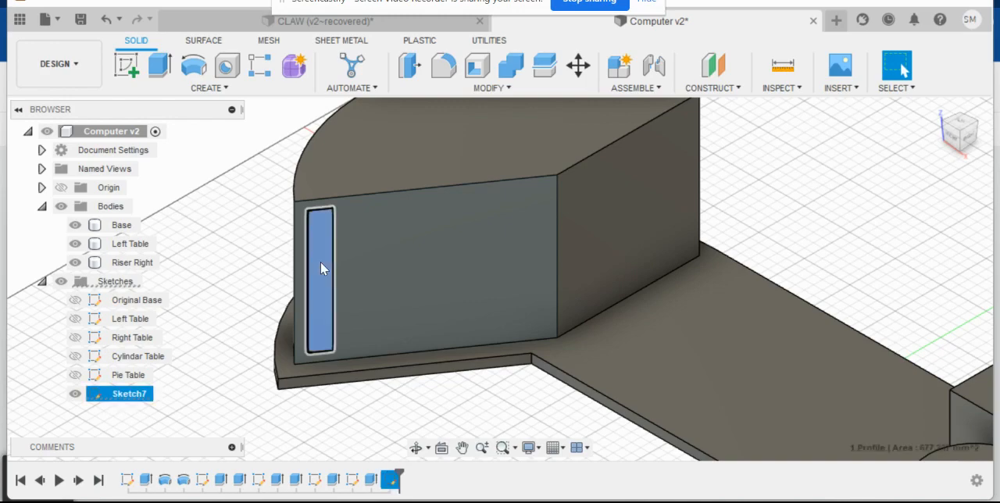
pyautogui.click(157, 68)
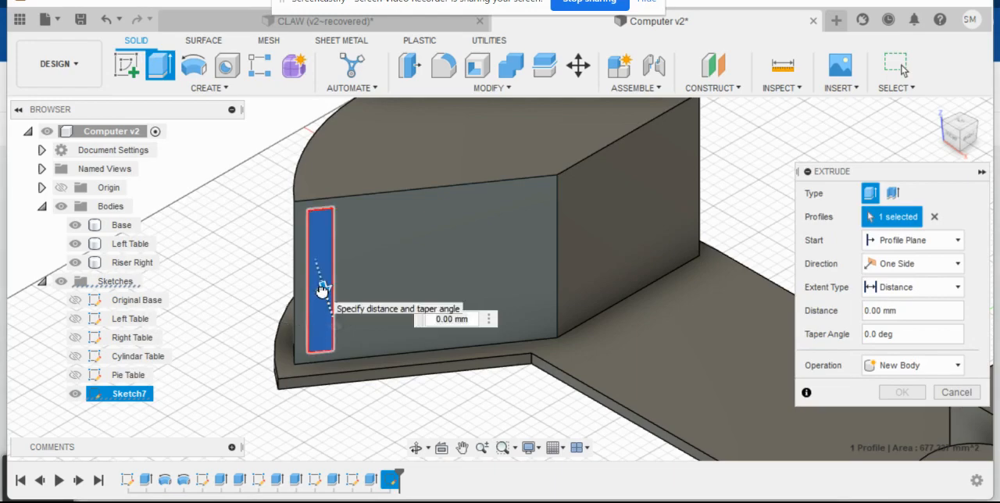
pyautogui.moveTo(324, 287); pyautogui.dragTo(327, 313)
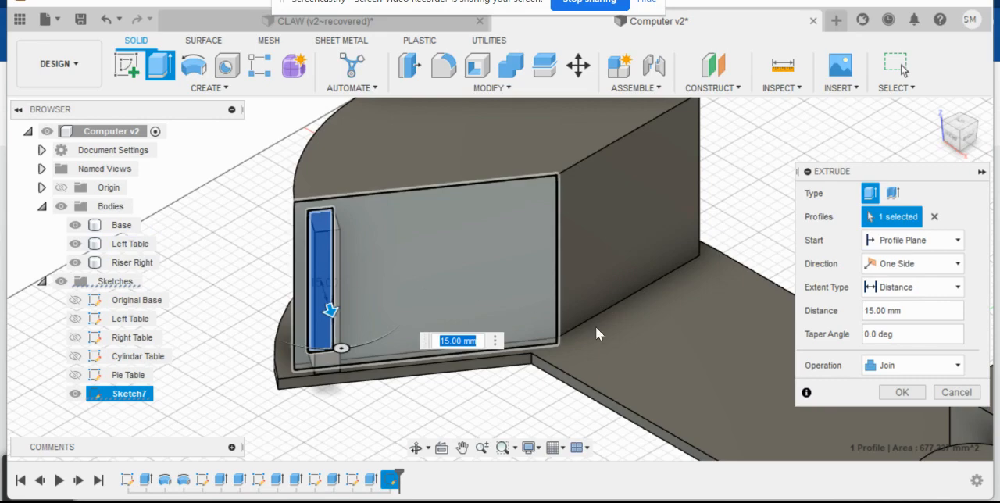
pyautogui.click(956, 392)
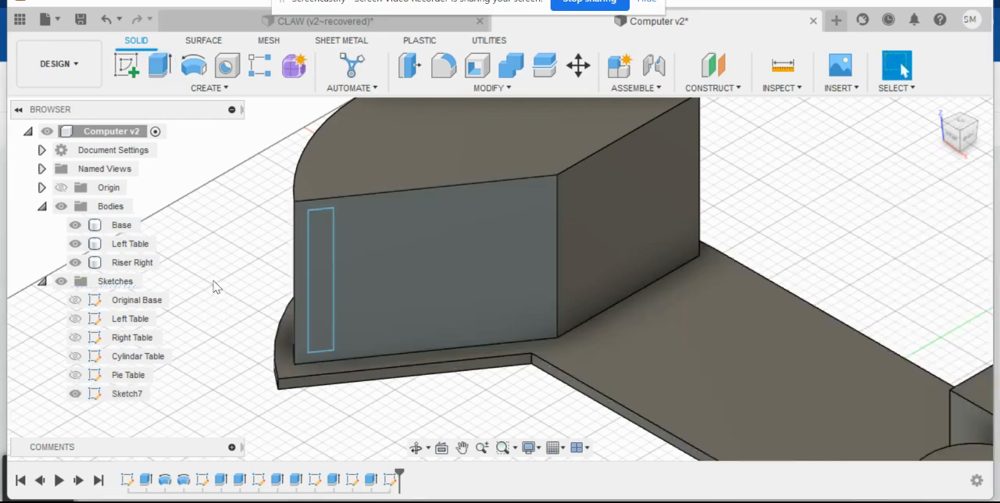
pyautogui.click(327, 263)
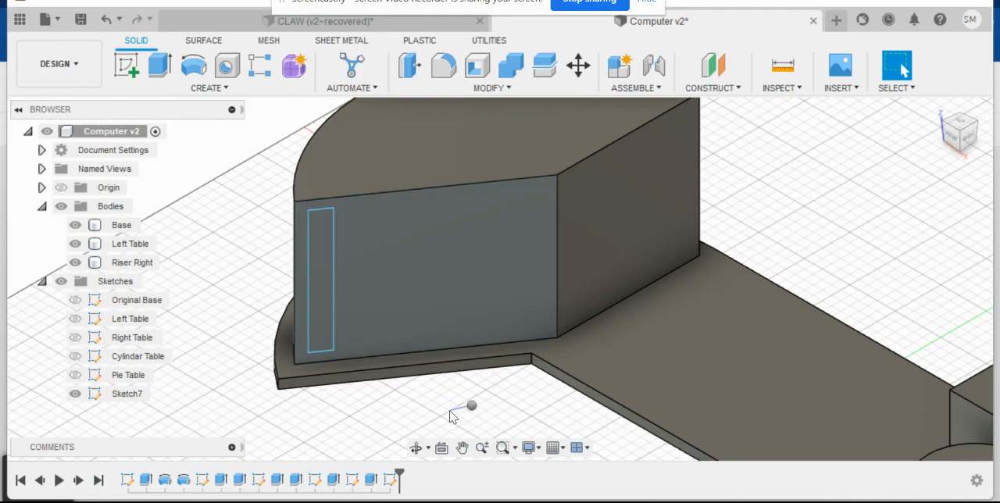
pyautogui.rightClick(469, 405)
pyautogui.click(475, 403)
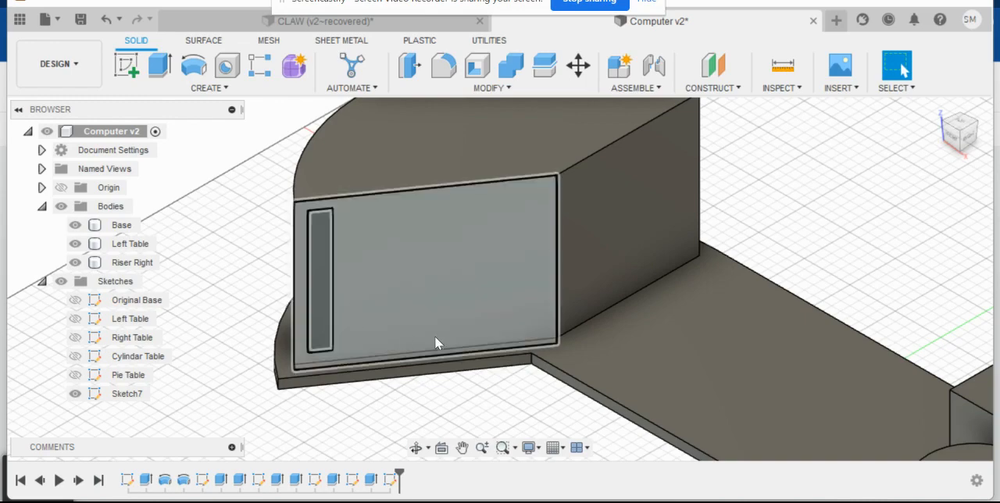
# - Extrude the tall rectangle on the Left Table's front face 5 mm outward, joined to the body
pyautogui.click(319, 273)
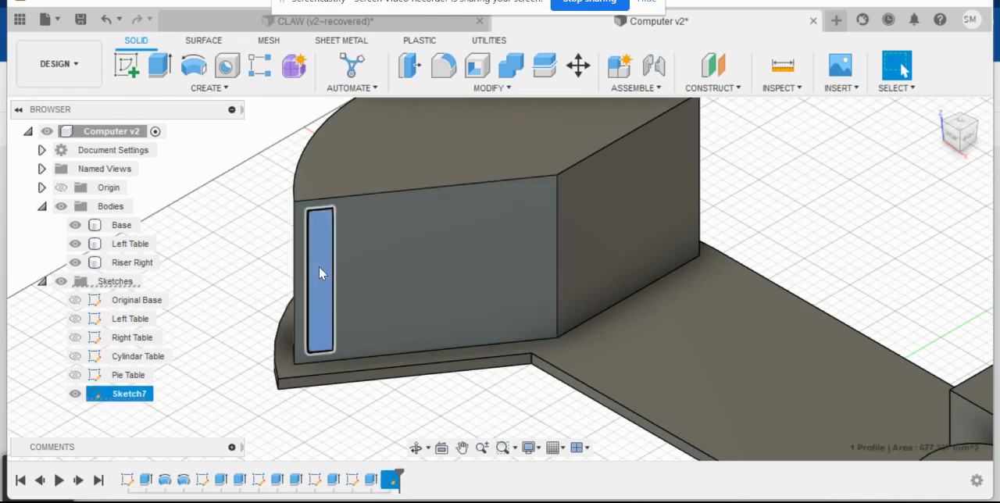
pyautogui.click(160, 64)
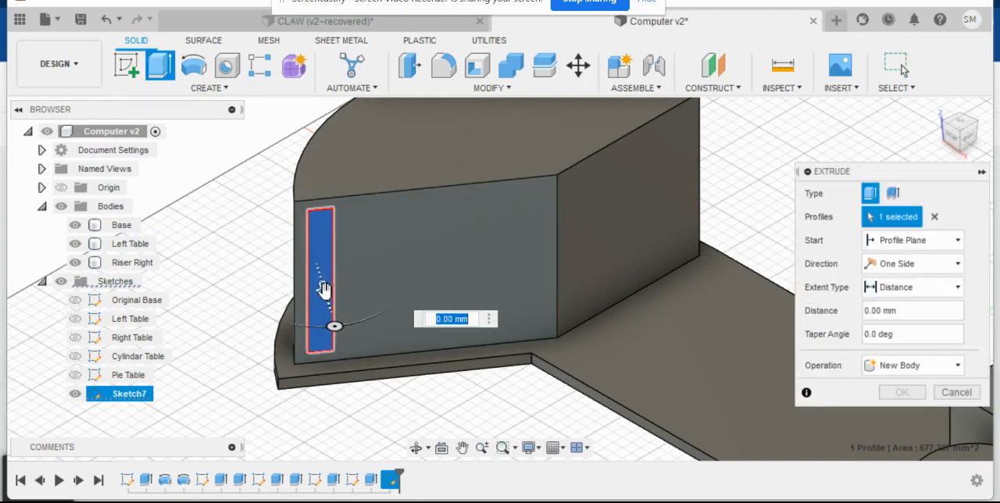
pyautogui.moveTo(325, 290); pyautogui.dragTo(326, 291)
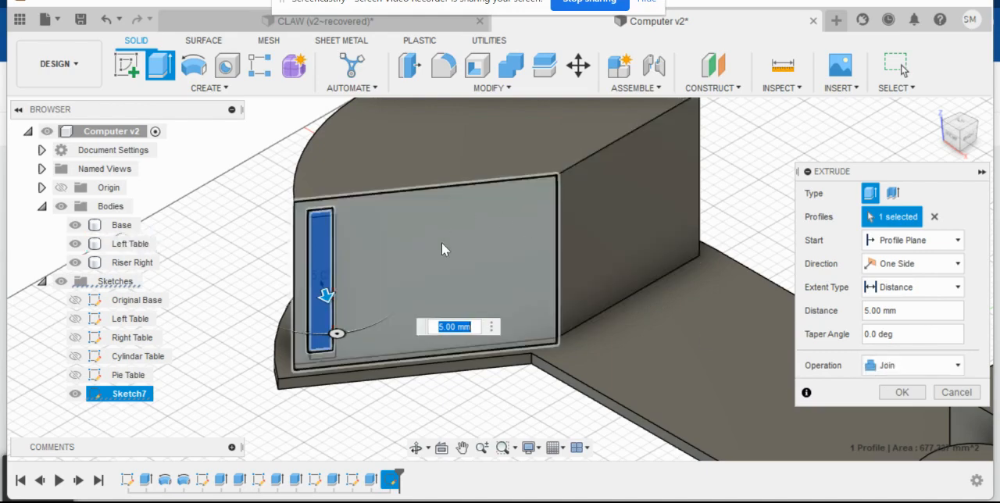
pyautogui.click(900, 392)
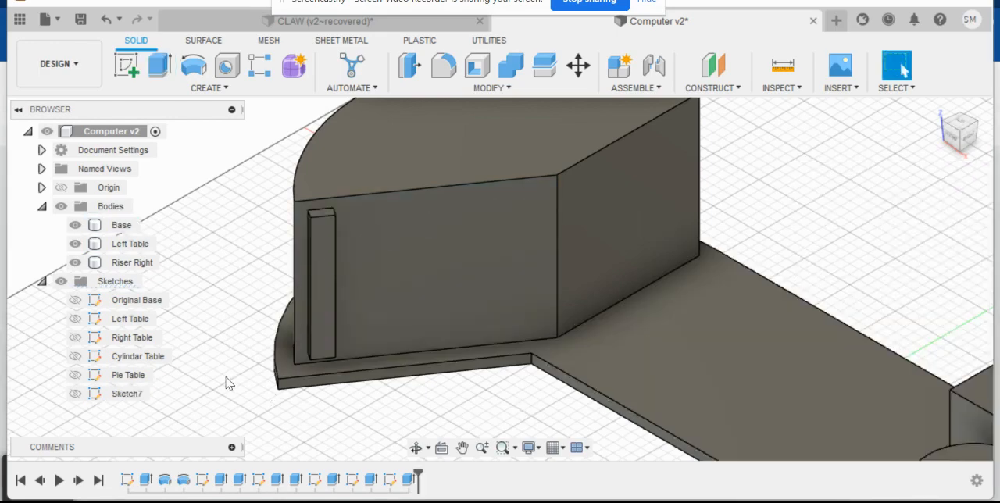
pyautogui.keyDown('shift'); pyautogui.moveTo(201, 361); pyautogui.dragTo(215, 326, button='middle'); pyautogui.keyUp('shift')
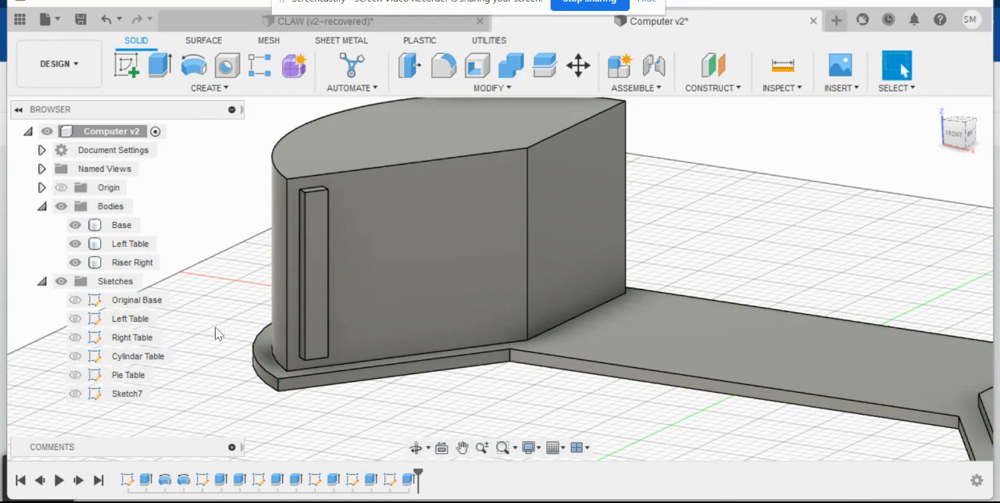
pyautogui.click(326, 292)
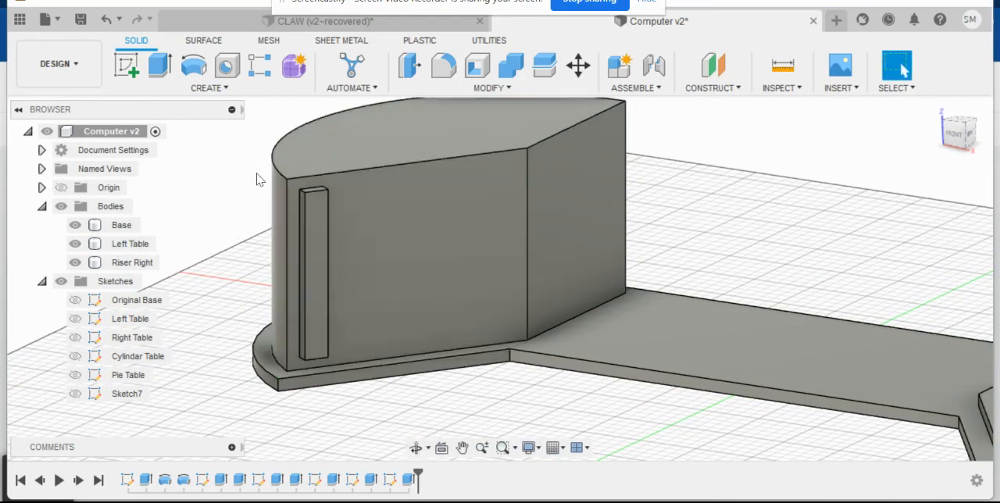
pyautogui.click(262, 75)
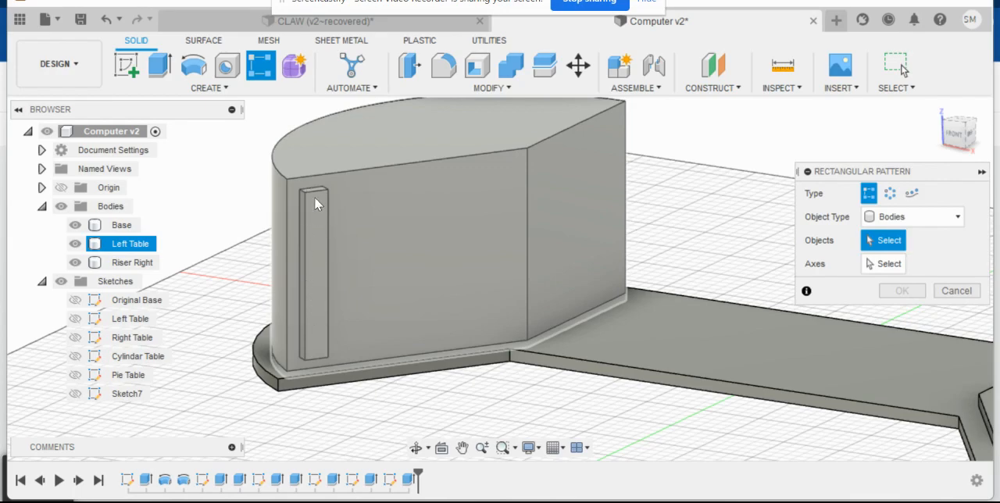
pyautogui.click(958, 292)
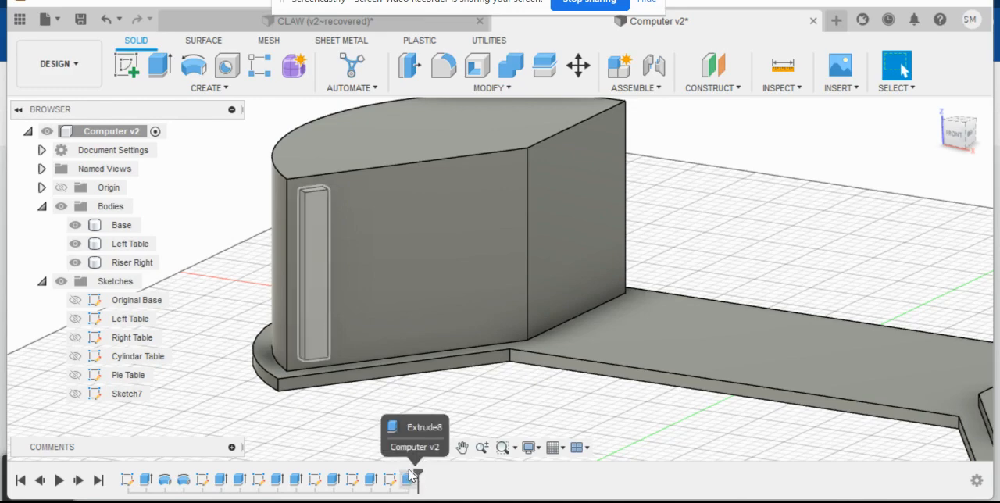
pyautogui.click(264, 69)
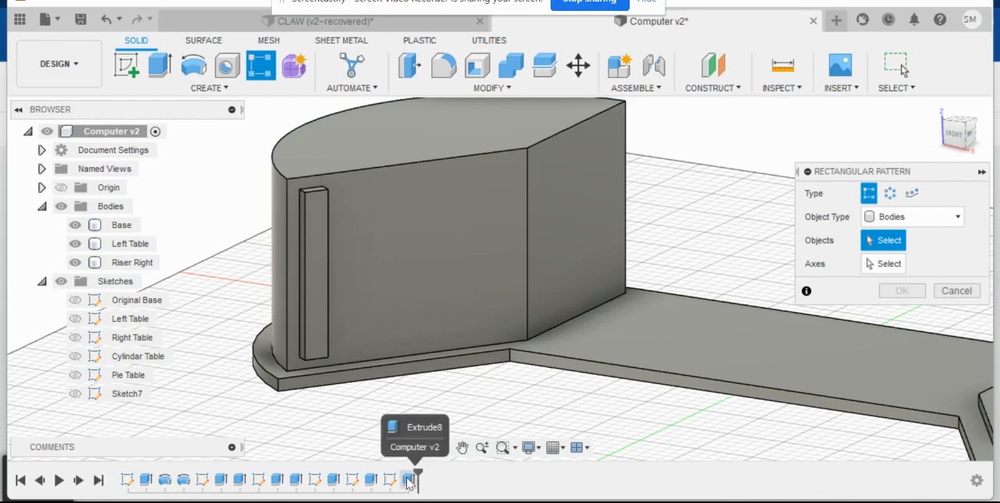
pyautogui.click(957, 290)
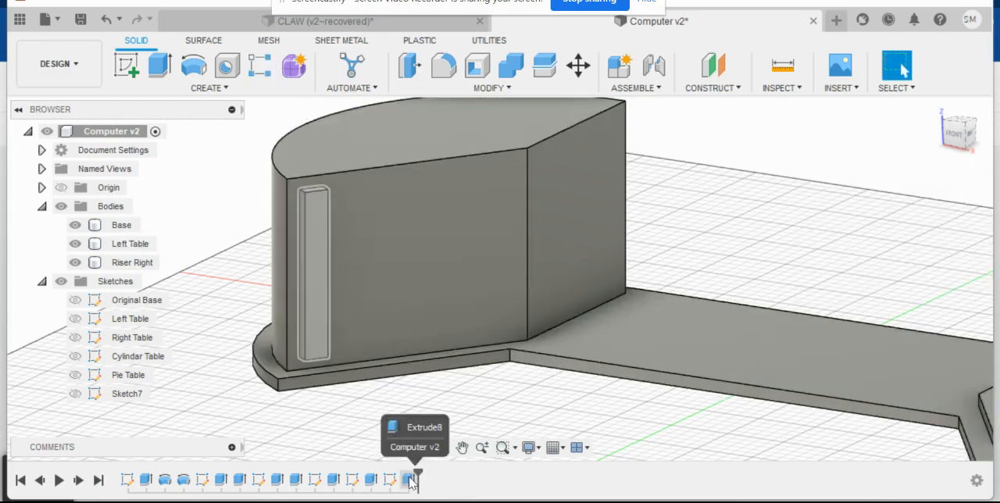
# - Delete the joined 5 mm bar extrusion from the Left Table and show its rectangle sketch again
pyautogui.rightClick(410, 482)
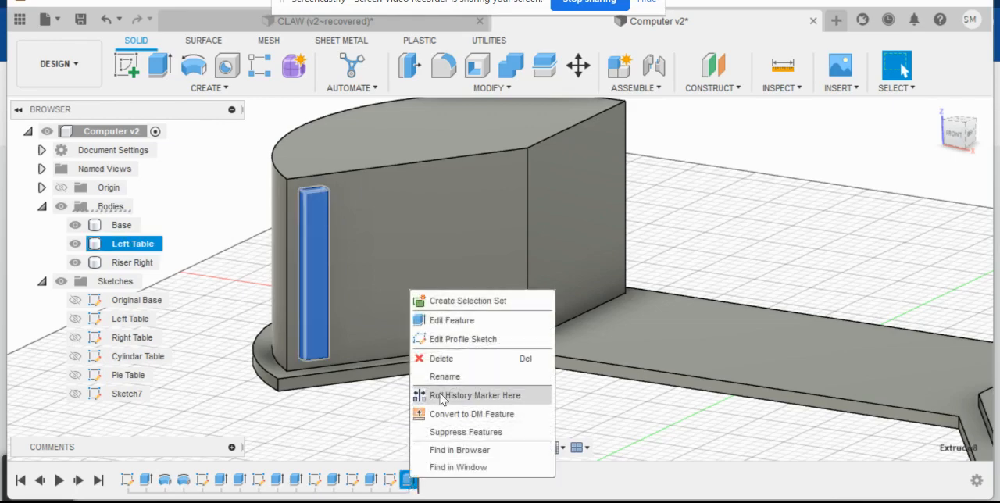
pyautogui.click(443, 354)
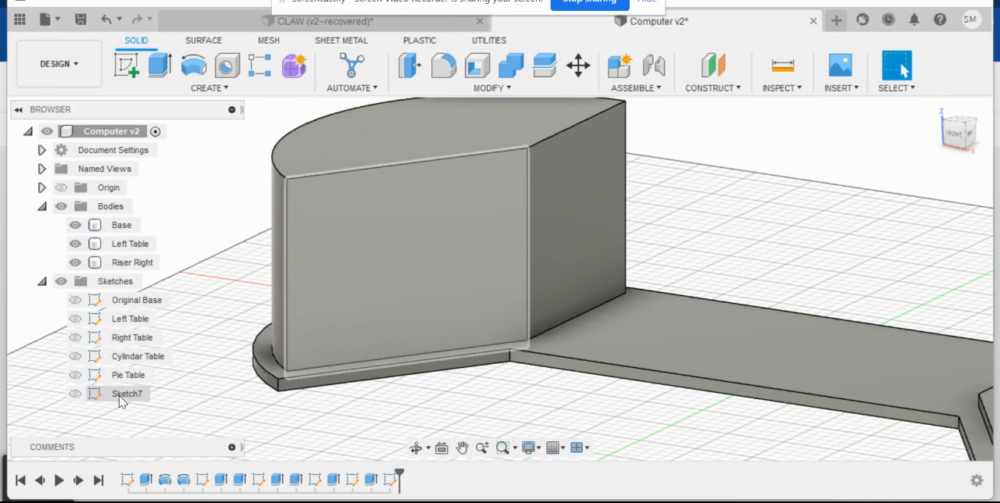
pyautogui.click(75, 395)
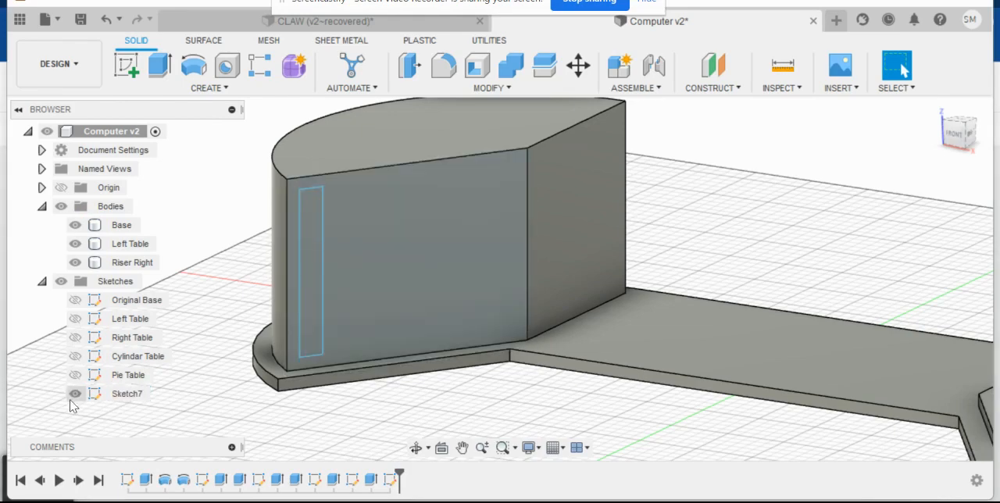
pyautogui.click(77, 395)
pyautogui.click(76, 396)
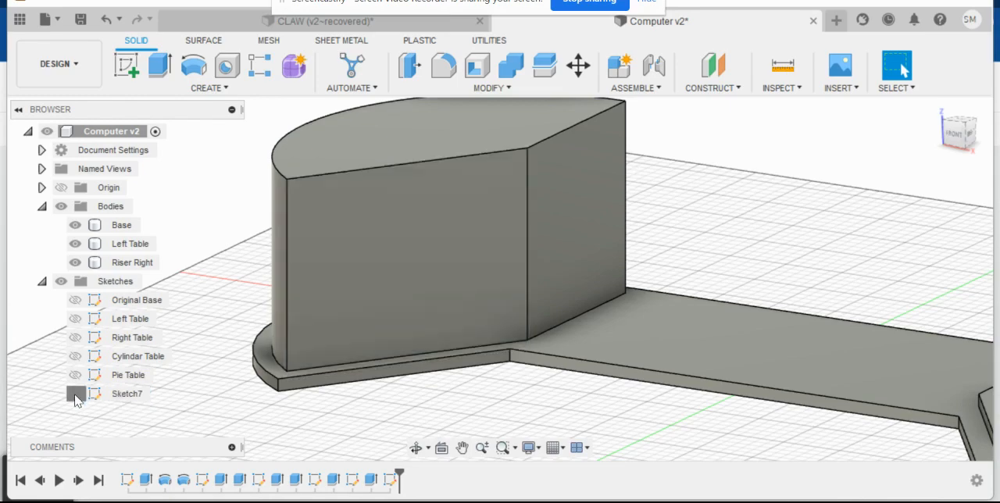
pyautogui.click(75, 395)
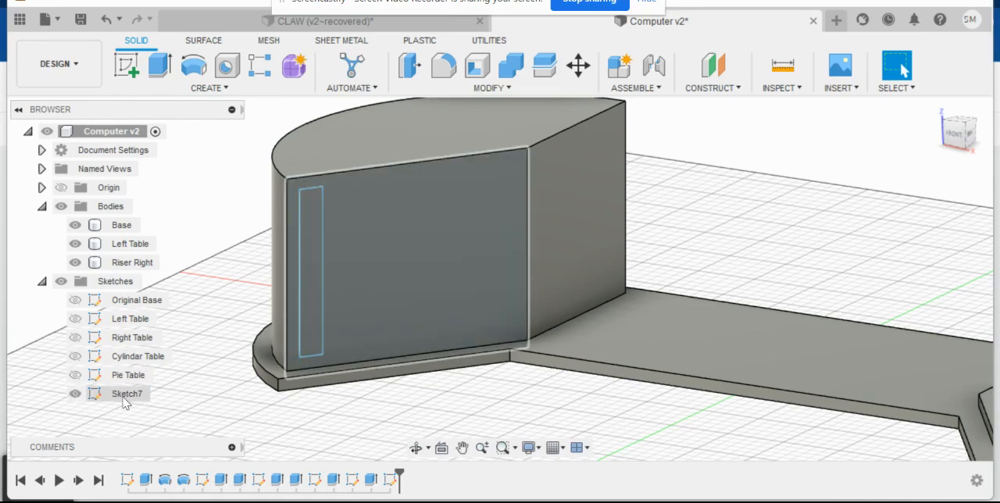
# - Rename the rectangle sketch on the Left Table's front face as Vent Left Table
pyautogui.rightClick(121, 396)
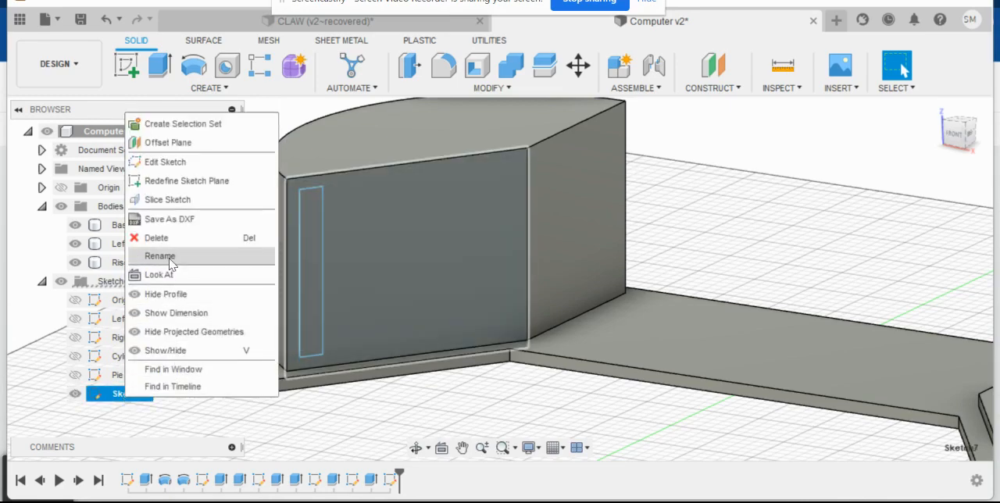
pyautogui.click(160, 257)
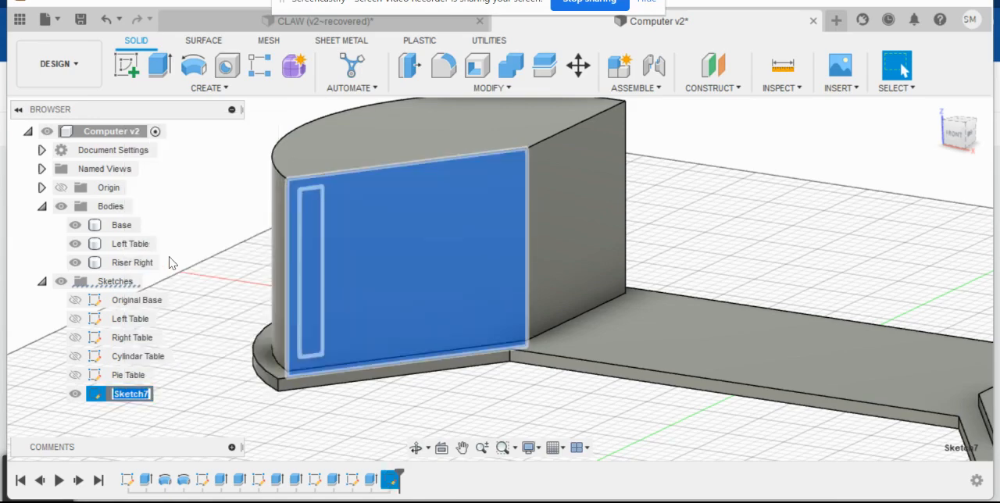
pyautogui.write('Vent Left Table')
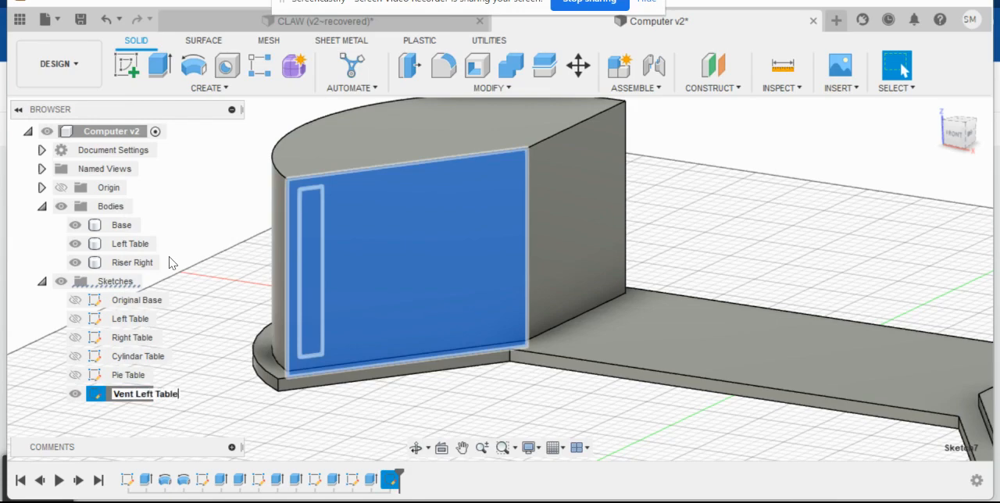
pyautogui.press('Return')
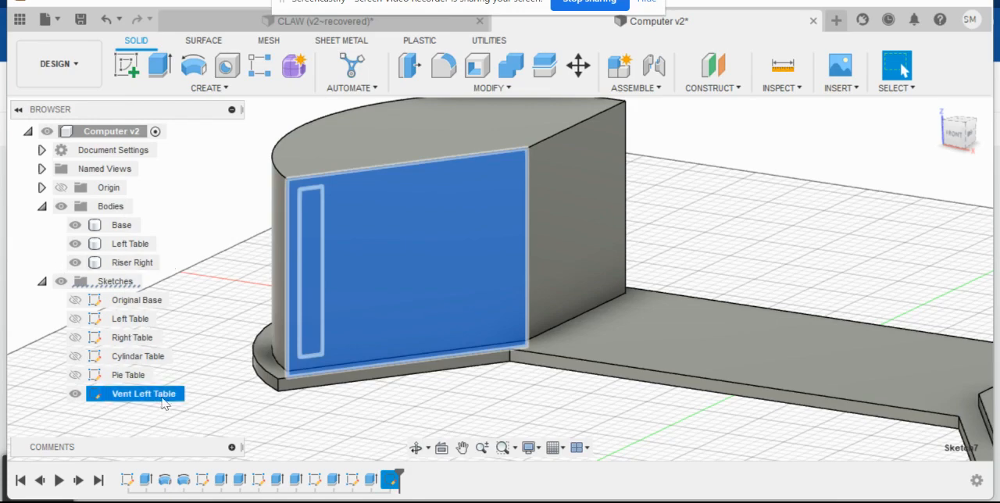
pyautogui.click(219, 412)
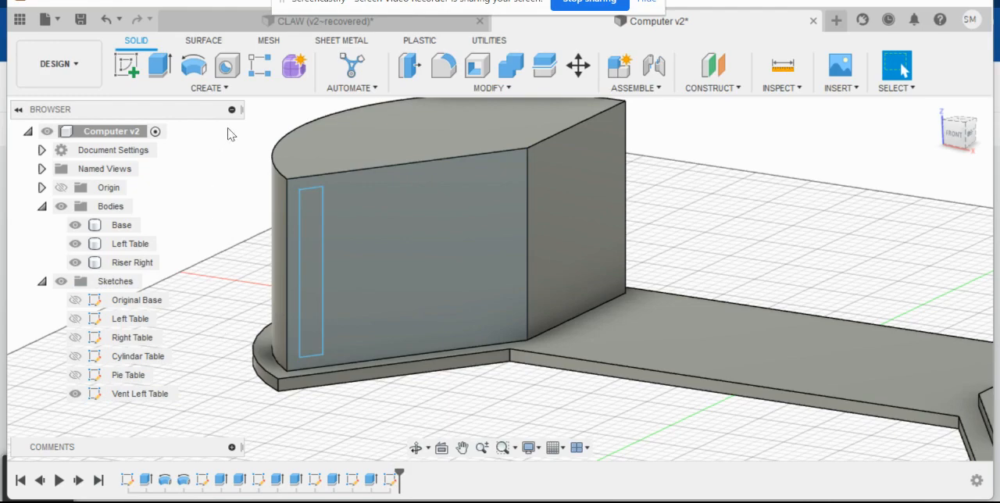
# - Extrude the tall rectangle of the Vent Left Table sketch 5 mm outward as a new body
pyautogui.click(158, 70)
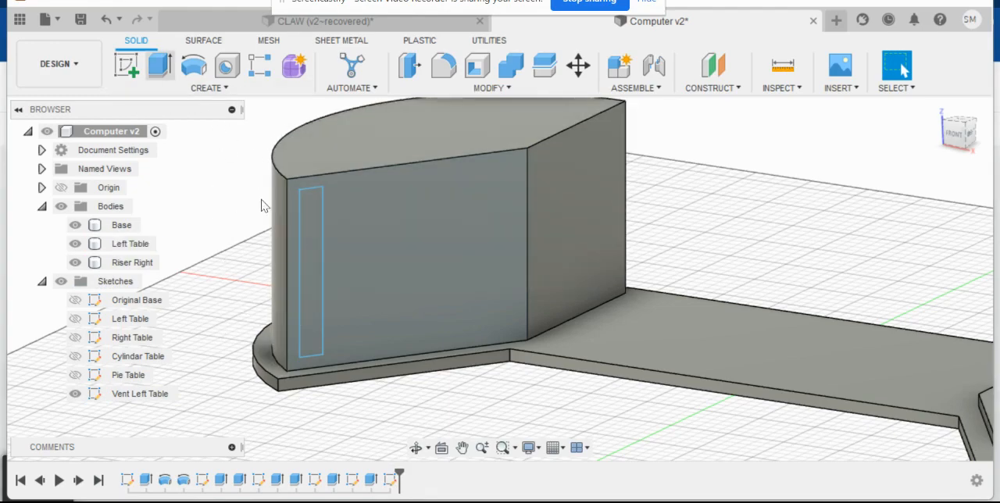
pyautogui.click(310, 245)
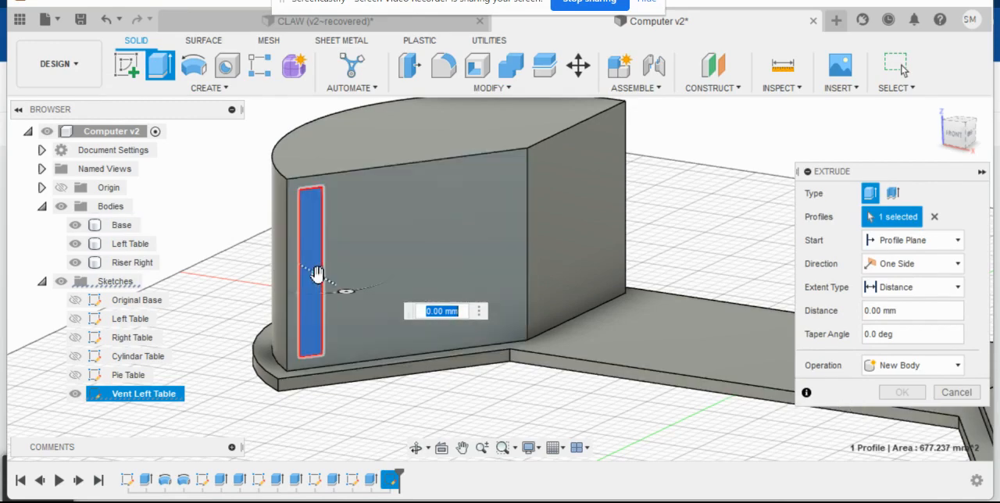
pyautogui.moveTo(317, 275); pyautogui.dragTo(323, 279)
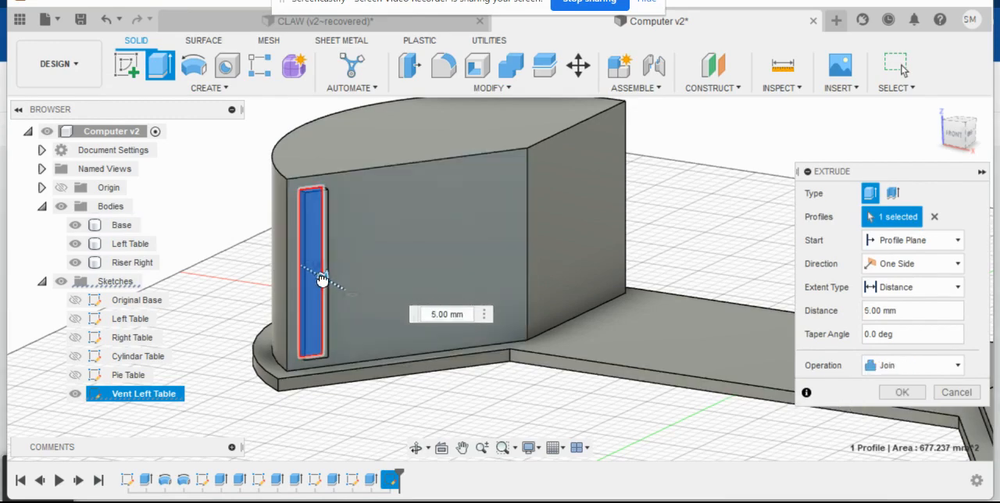
pyautogui.click(904, 368)
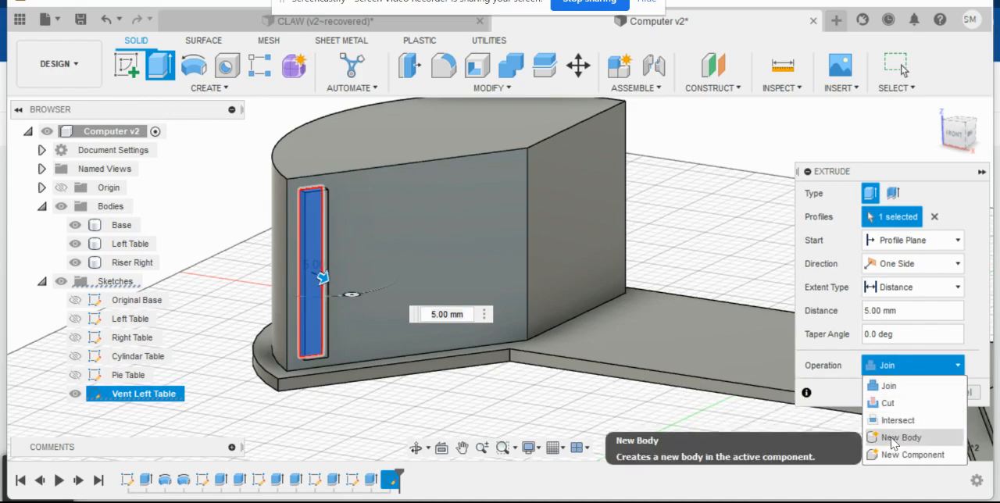
pyautogui.click(893, 439)
pyautogui.click(899, 393)
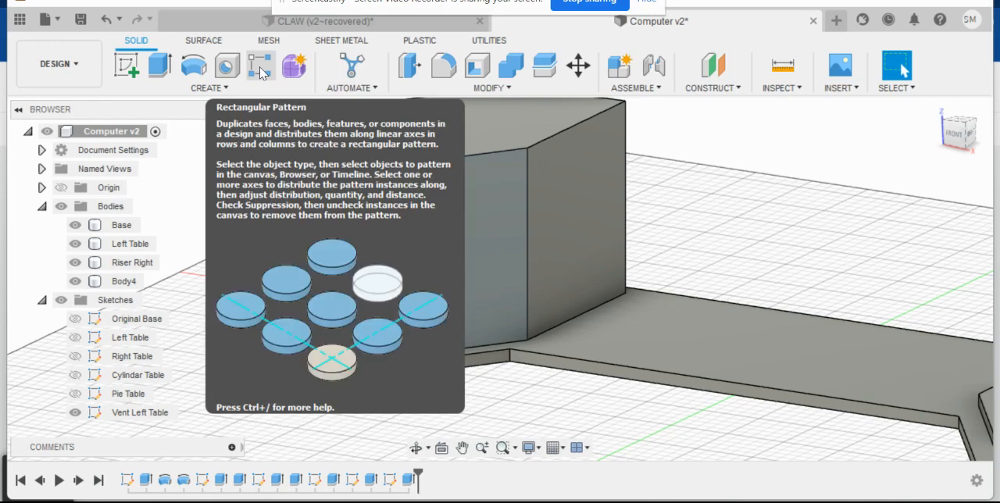
# - Create a rectangular pattern of the Body4 vent bar along the Left Table's top front edge, with quantity 6 over an extent of -80 mm
pyautogui.click(261, 73)
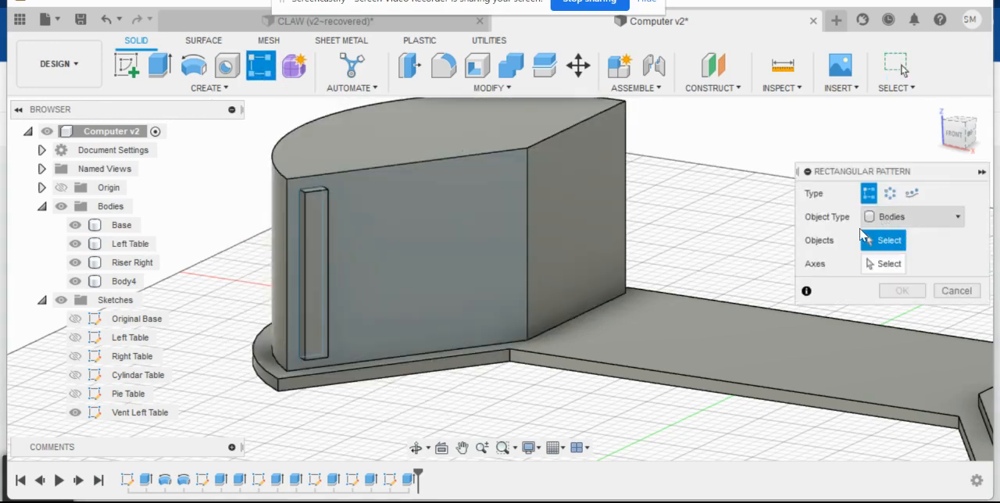
pyautogui.click(915, 224)
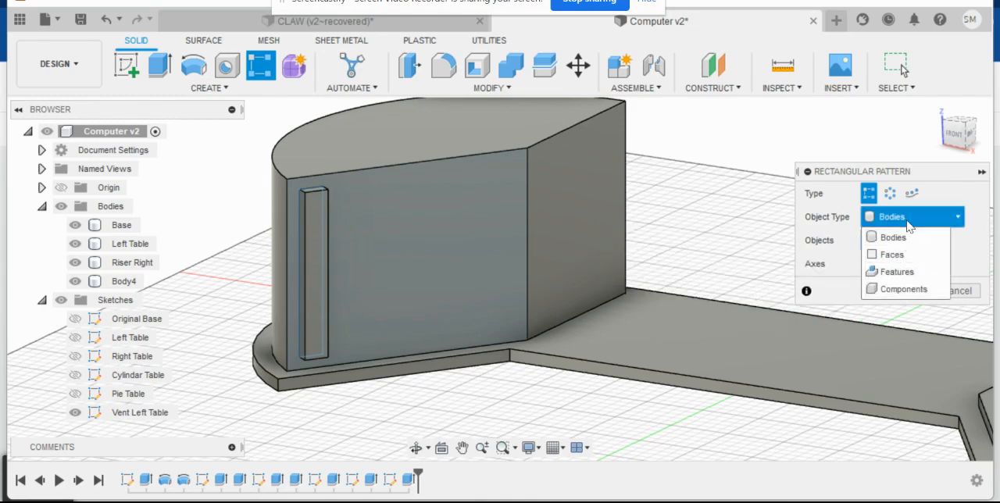
pyautogui.click(902, 222)
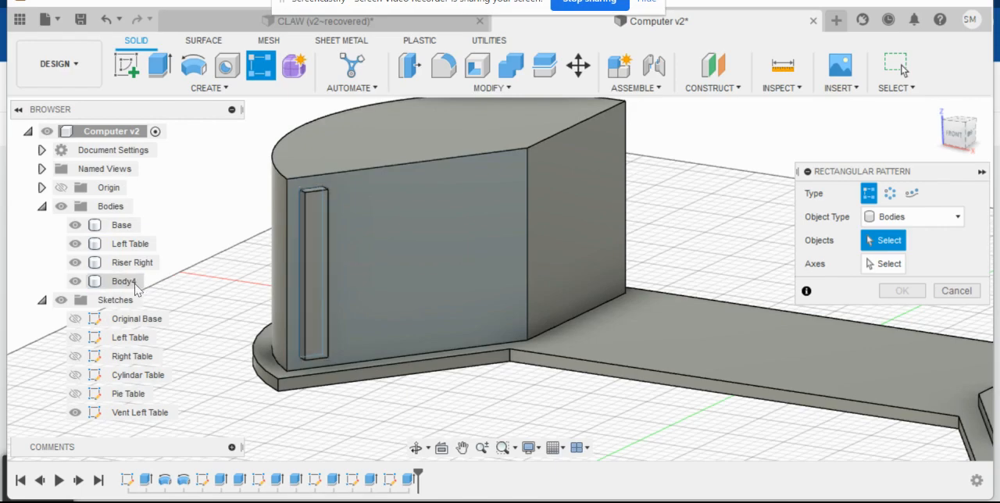
pyautogui.click(124, 283)
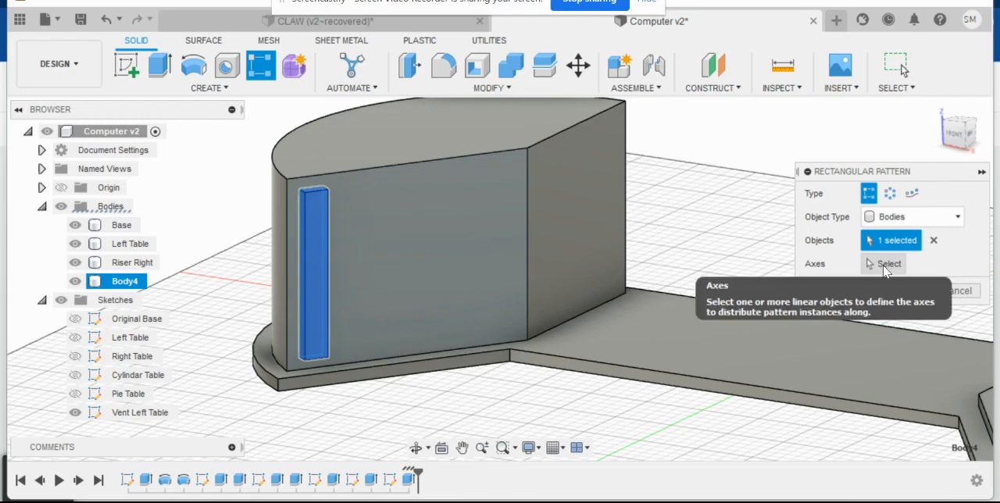
pyautogui.click(883, 265)
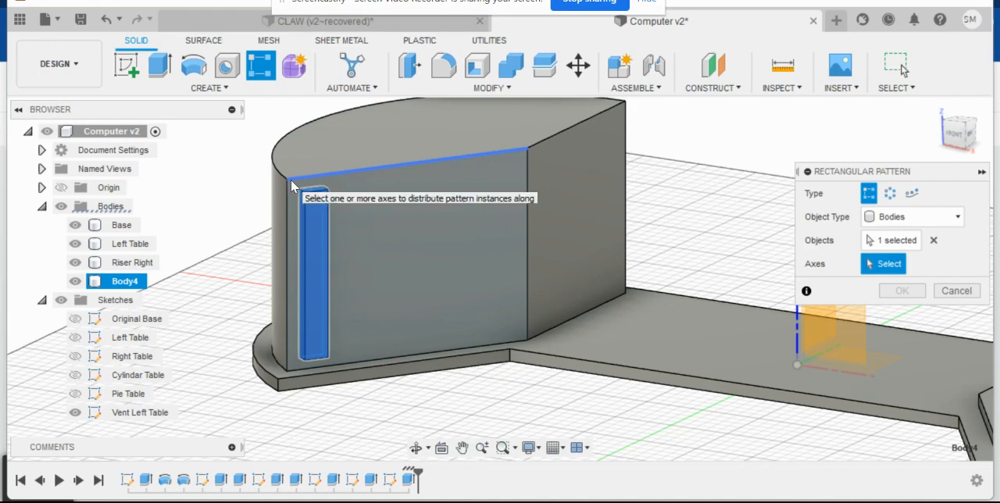
pyautogui.click(409, 163)
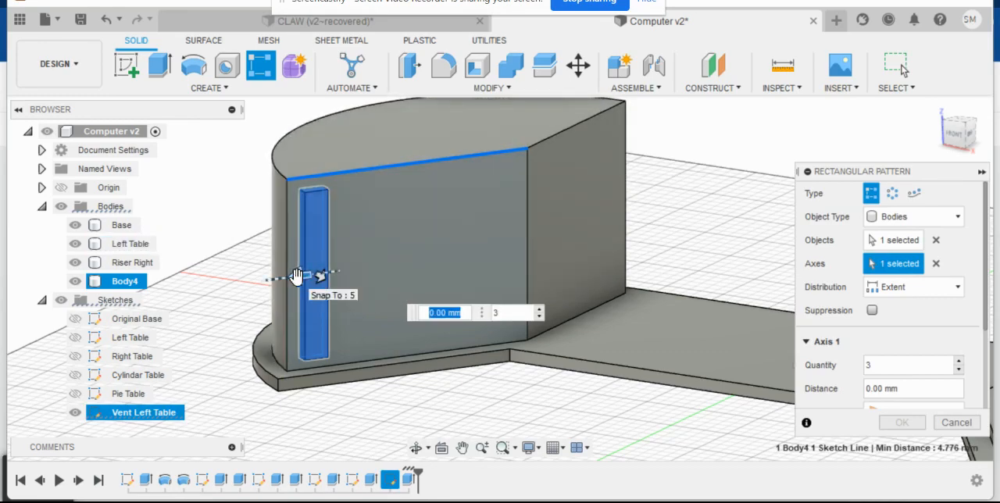
pyautogui.moveTo(296, 276); pyautogui.dragTo(373, 269)
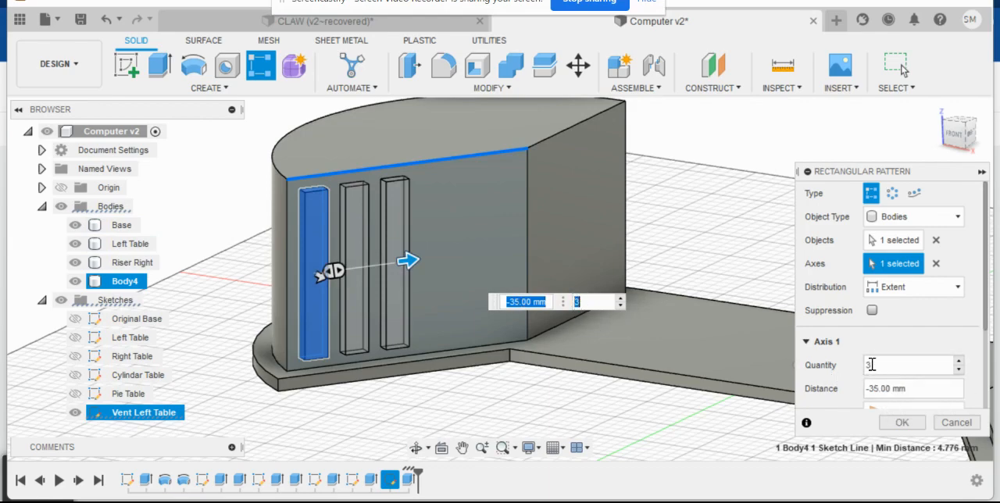
pyautogui.click(586, 301)
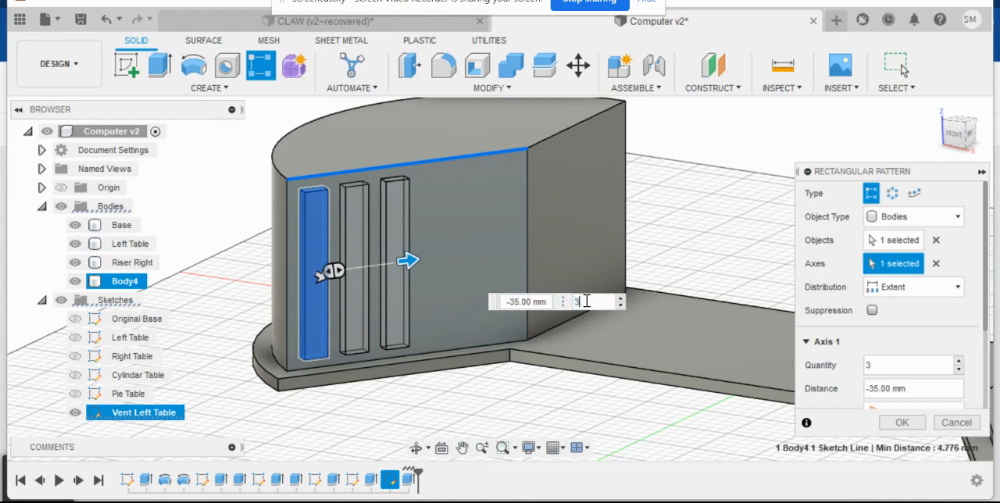
pyautogui.write('6')
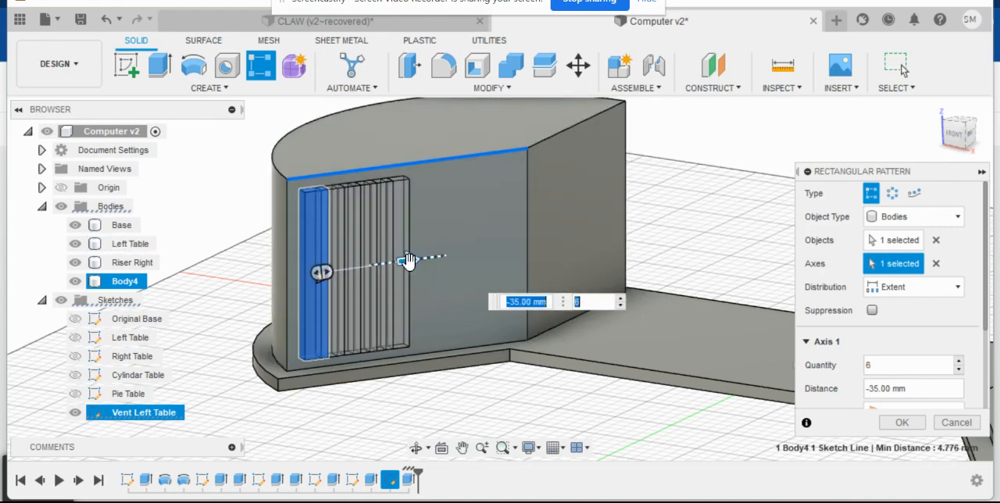
pyautogui.moveTo(407, 260); pyautogui.dragTo(512, 239)
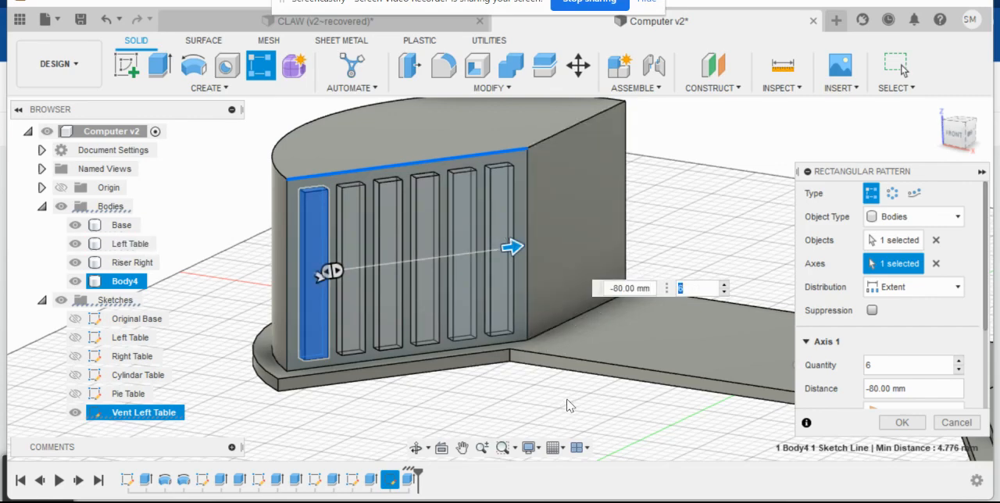
pyautogui.moveTo(606, 408)
pyautogui.keyDown('shift'); pyautogui.mouseDown(button='middle')
pyautogui.moveTo(581, 409)
pyautogui.moveTo(575, 393)
pyautogui.moveTo(589, 407)
pyautogui.moveTo(554, 405)
pyautogui.moveTo(599, 415)
pyautogui.mouseUp(button='middle'); pyautogui.keyUp('shift')
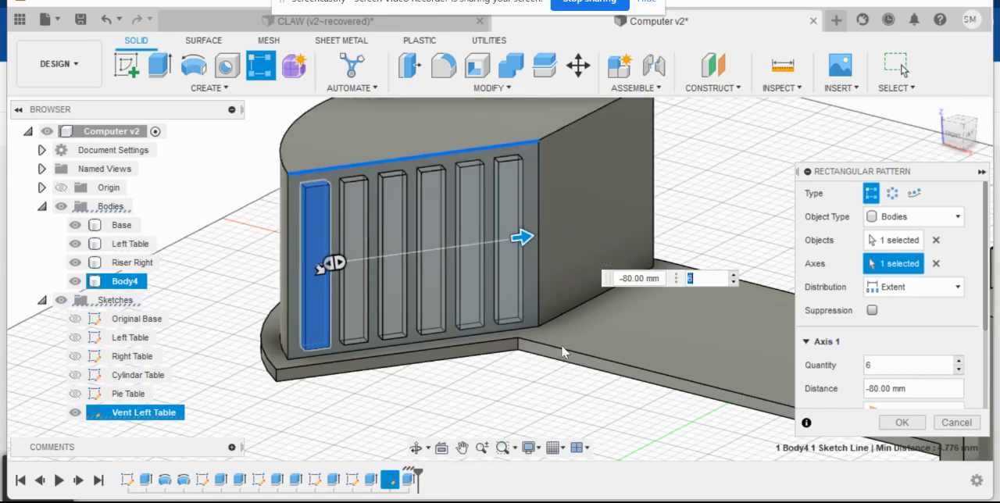
pyautogui.click(903, 423)
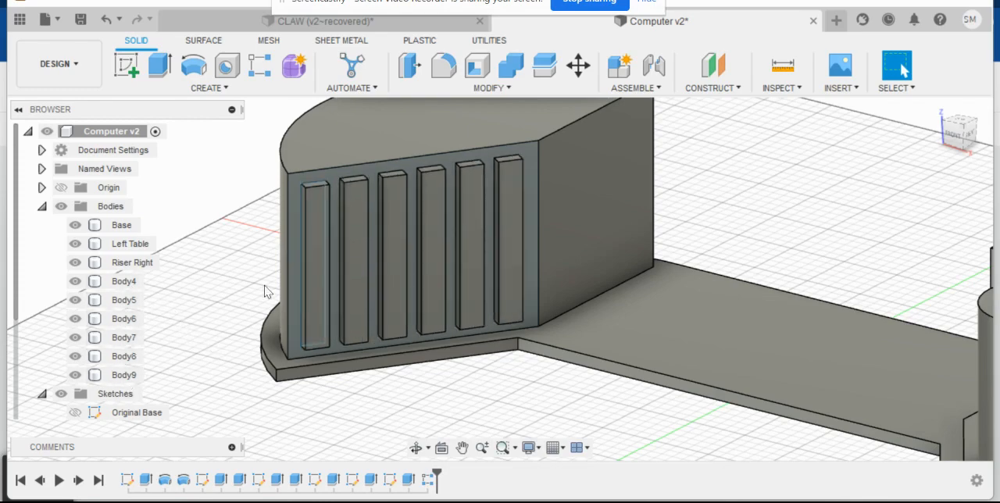
# - Hide the Vent Left Table sketch
pyautogui.click(361, 231)
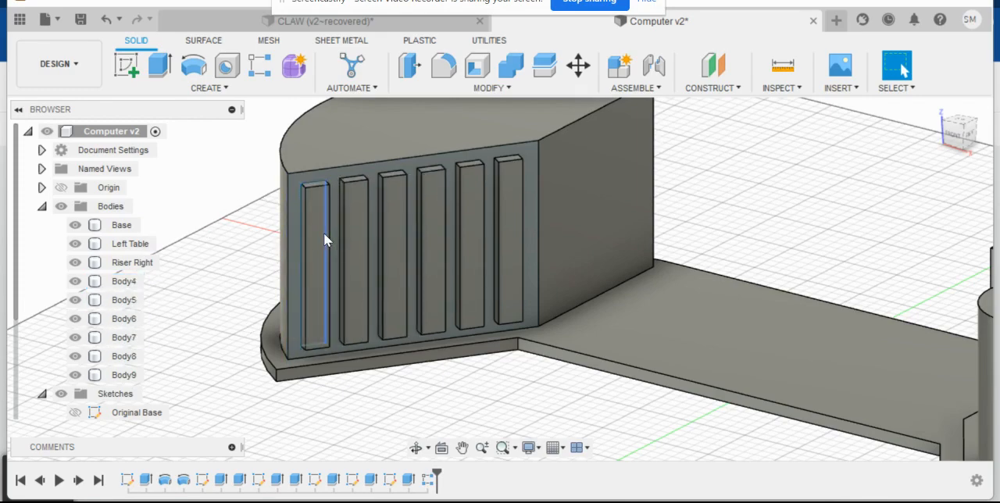
pyautogui.scroll(-2, 145, 286)
pyautogui.scroll(-3, 144, 286)
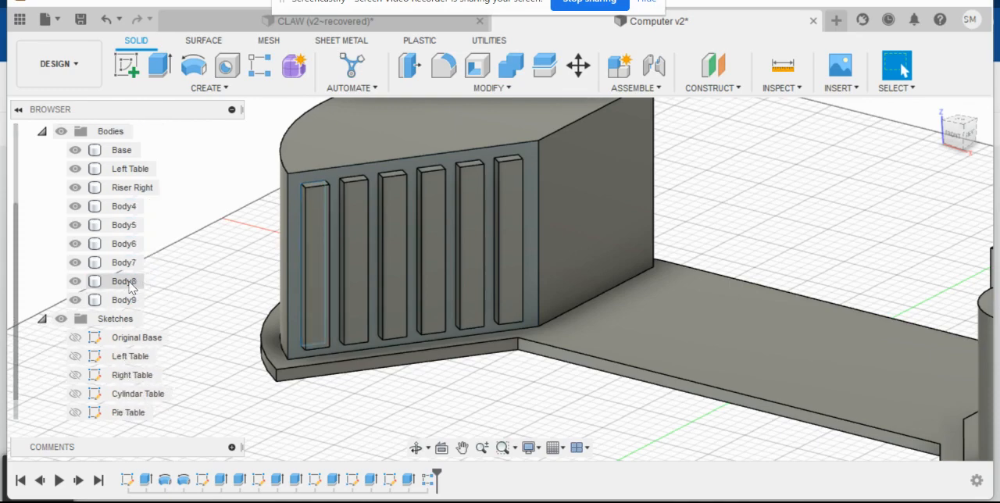
pyautogui.click(75, 412)
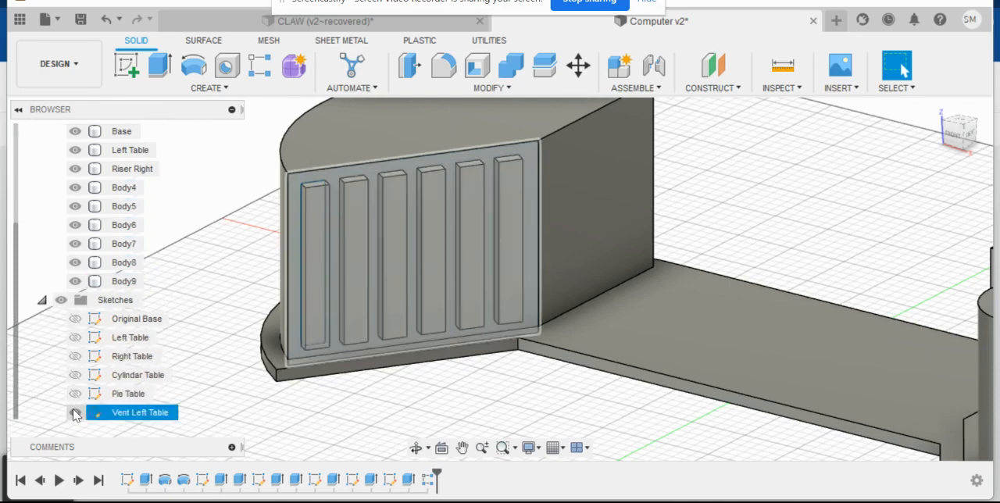
pyautogui.click(75, 412)
pyautogui.scroll(1, 173, 283)
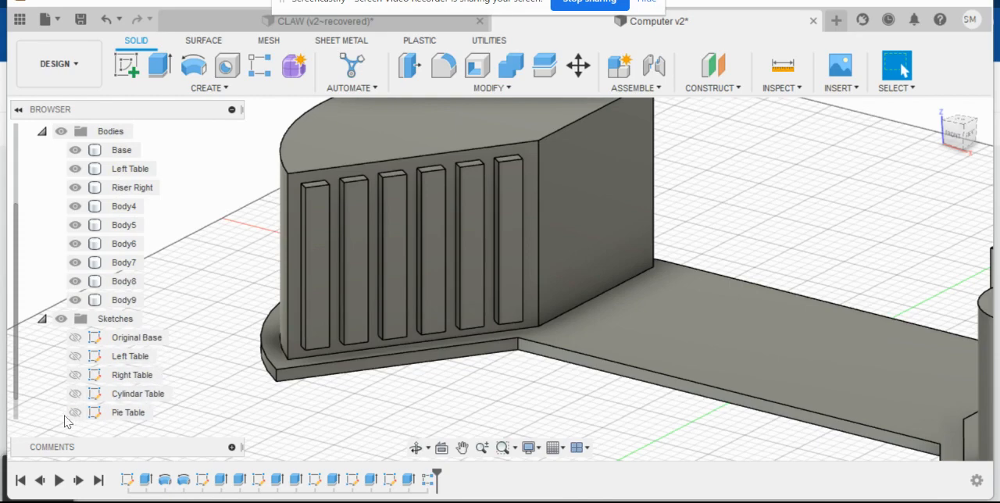
pyautogui.scroll(-1, 178, 313)
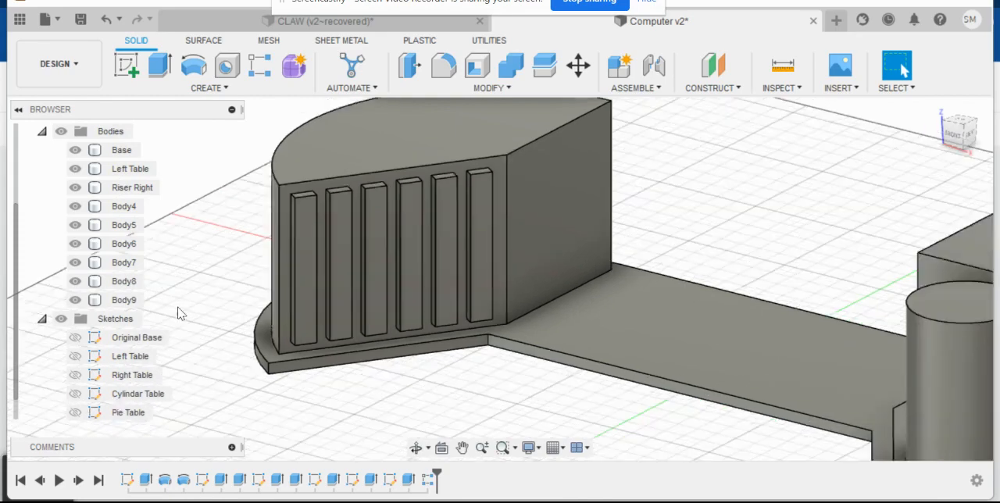
pyautogui.scroll(-1, 174, 313)
pyautogui.scroll(-1, 197, 256)
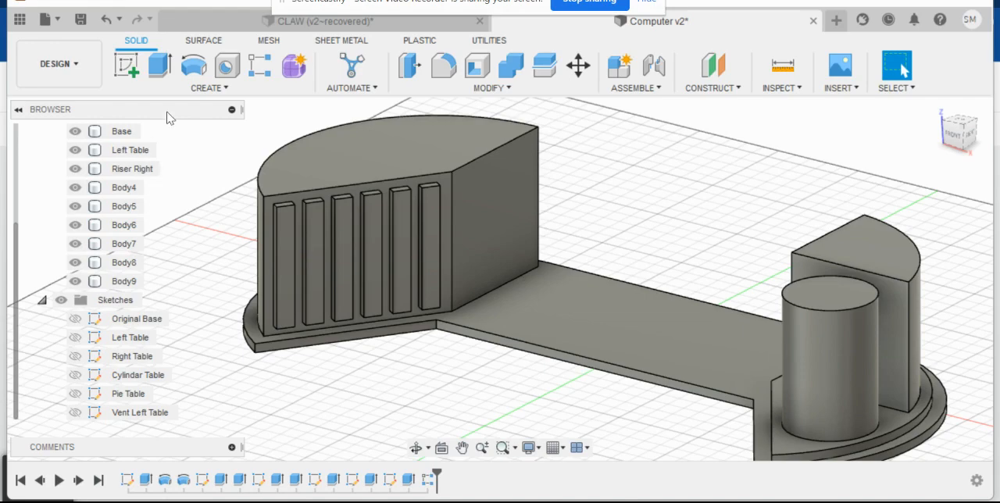
# - Extrude the front faces of all six vent bars by -7 mm as a cut into the Left Table
pyautogui.click(160, 69)
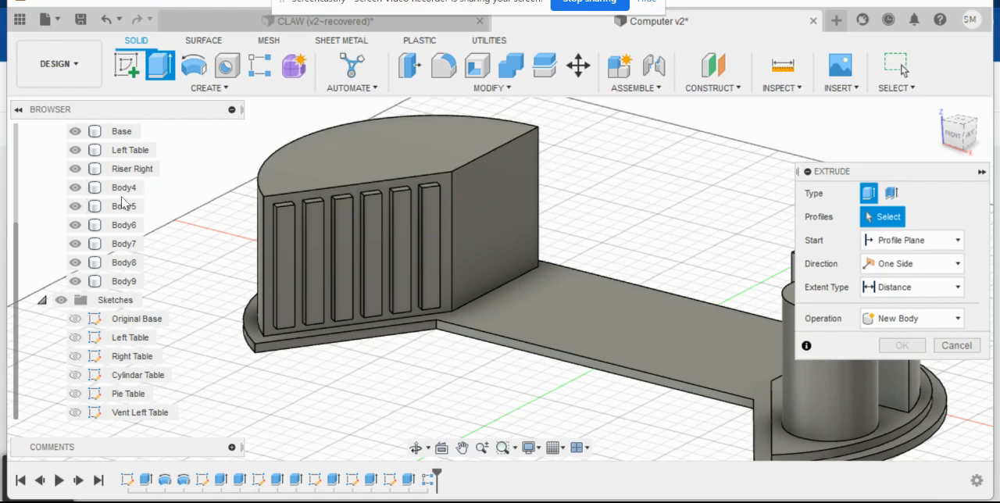
pyautogui.click(287, 238)
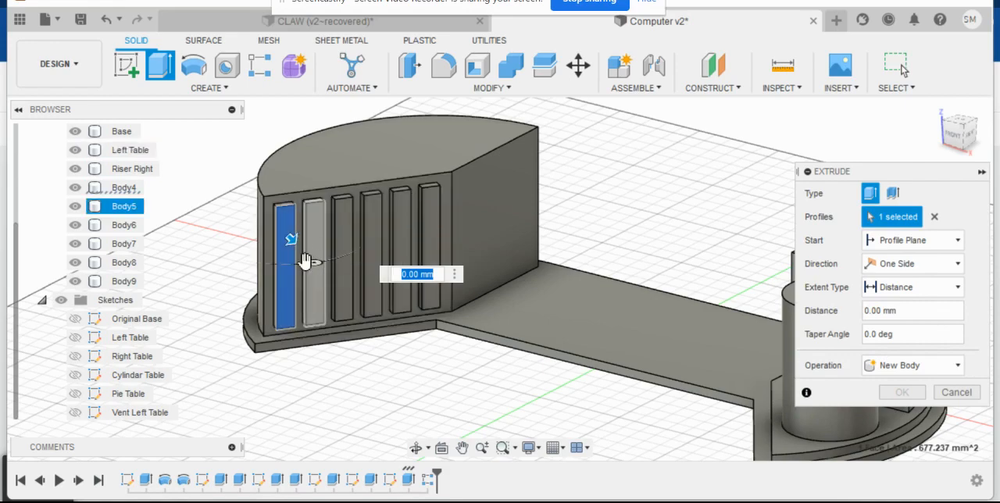
pyautogui.scroll(3, 277, 280)
pyautogui.scroll(1, 277, 282)
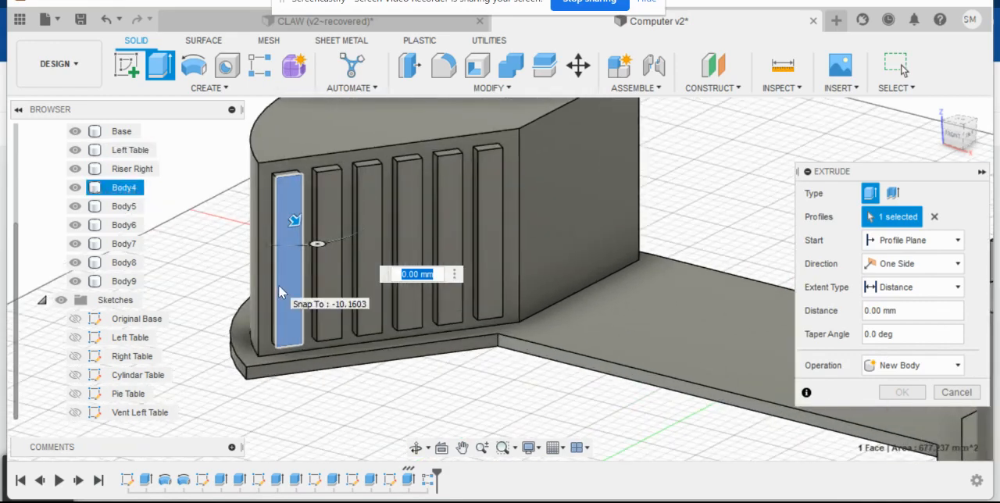
pyautogui.click(328, 203)
pyautogui.click(372, 199)
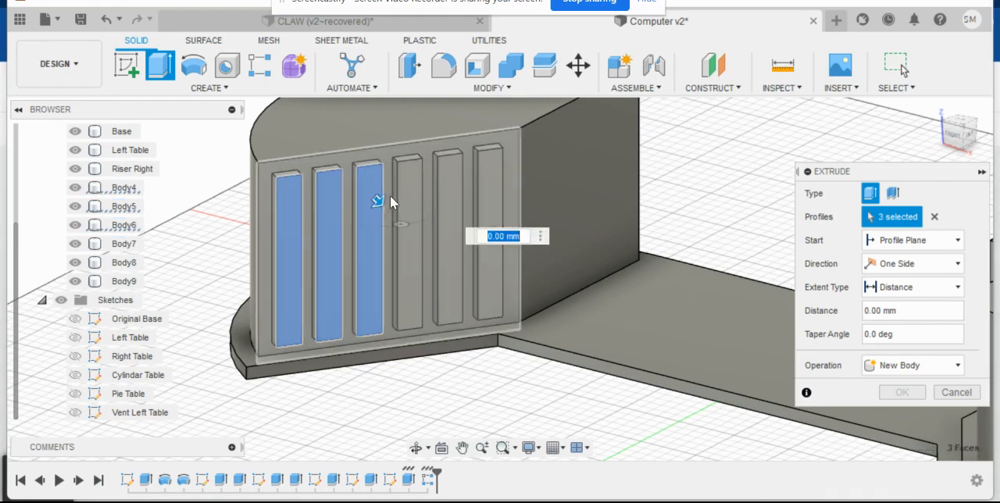
pyautogui.click(411, 187)
pyautogui.click(453, 186)
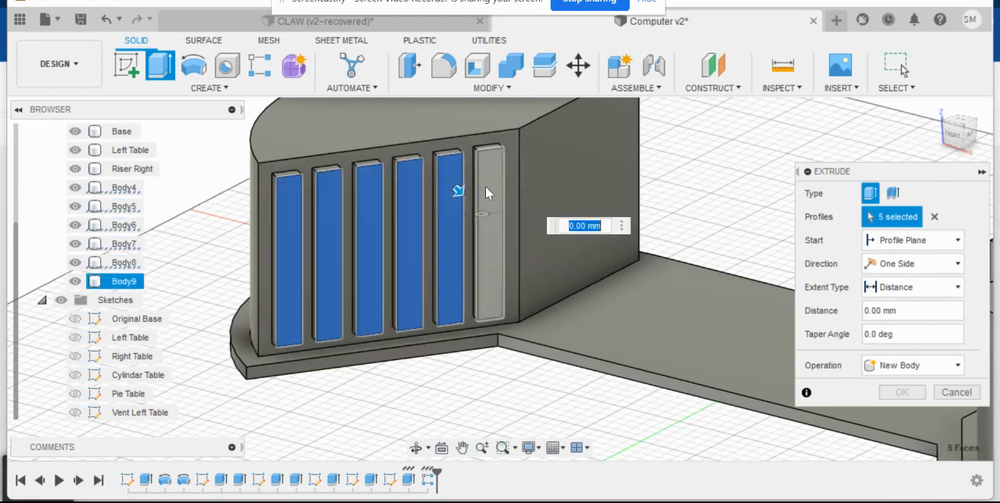
pyautogui.click(491, 185)
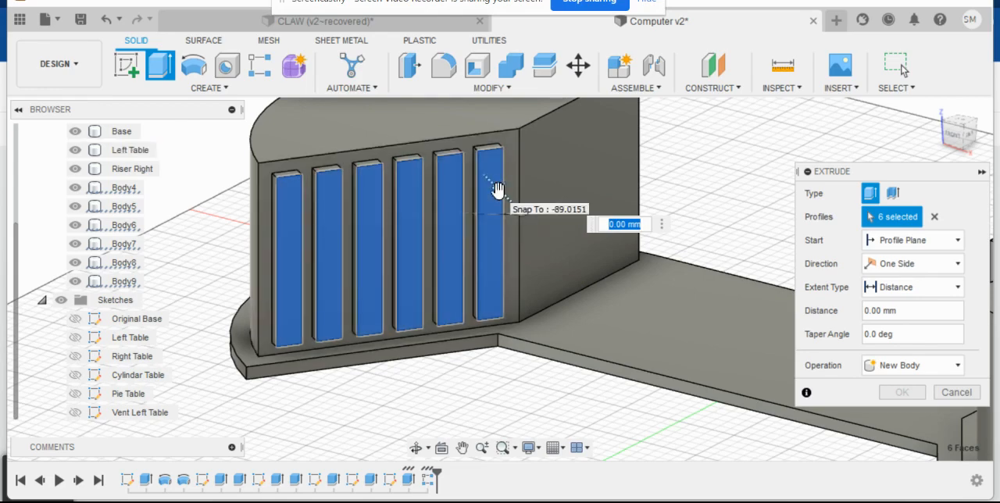
pyautogui.moveTo(498, 190); pyautogui.dragTo(495, 189)
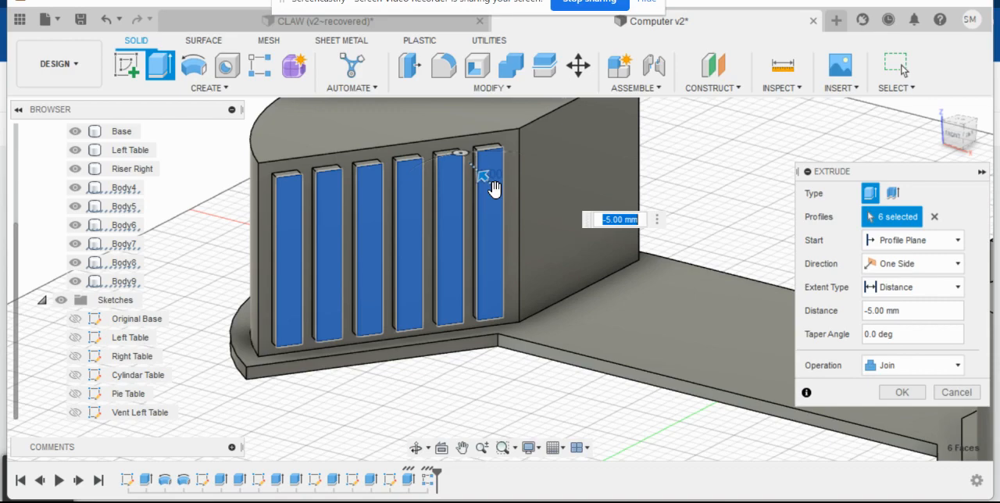
pyautogui.press('BackSpace')
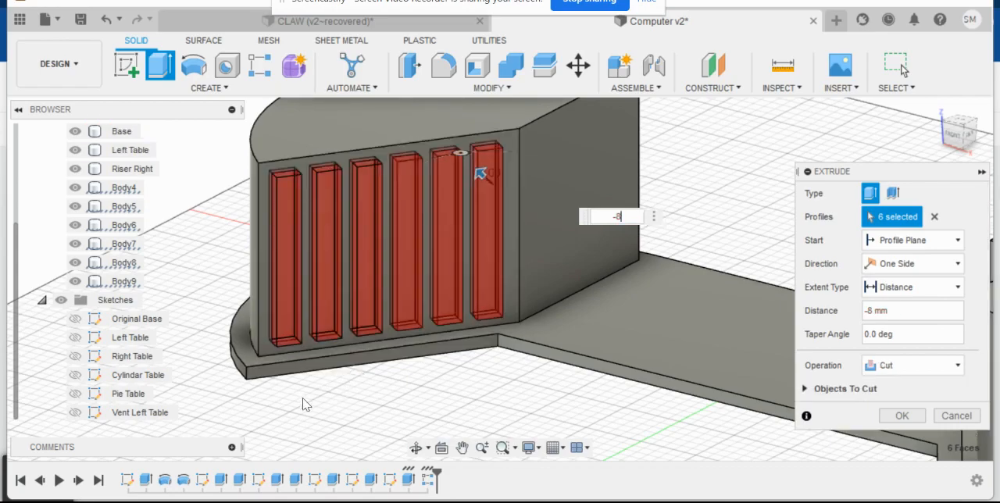
pyautogui.keyDown('shift'); pyautogui.moveTo(296, 398); pyautogui.dragTo(393, 360, button='middle'); pyautogui.keyUp('shift')
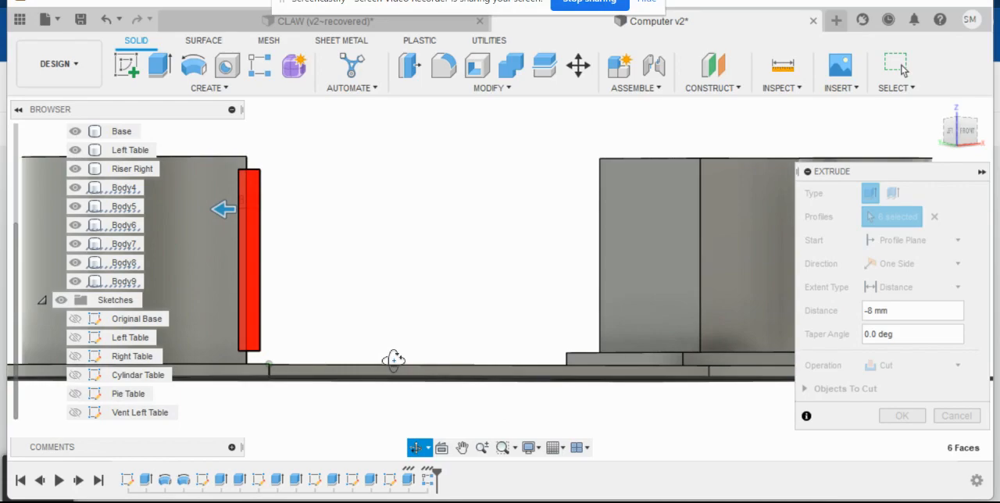
pyautogui.keyDown('shift'); pyautogui.moveTo(393, 359); pyautogui.dragTo(322, 391, button='middle'); pyautogui.keyUp('shift')
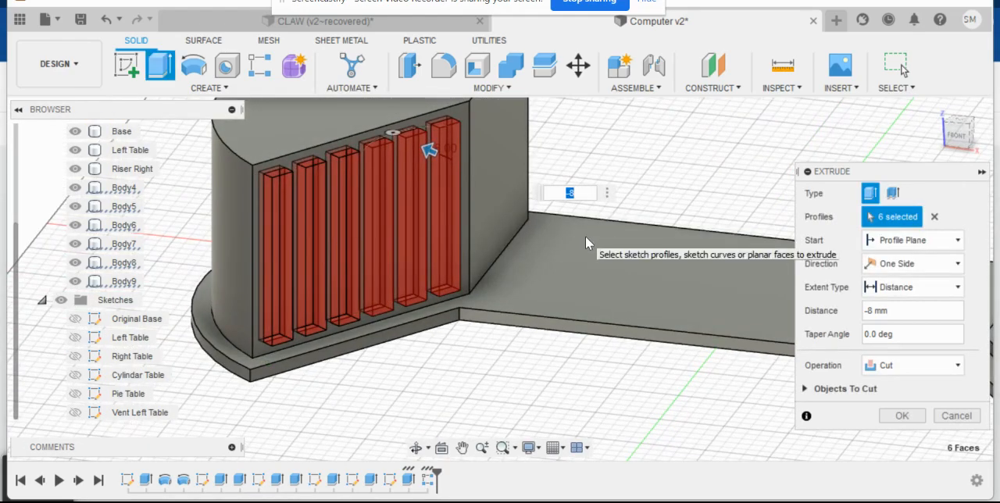
pyautogui.write('-7')
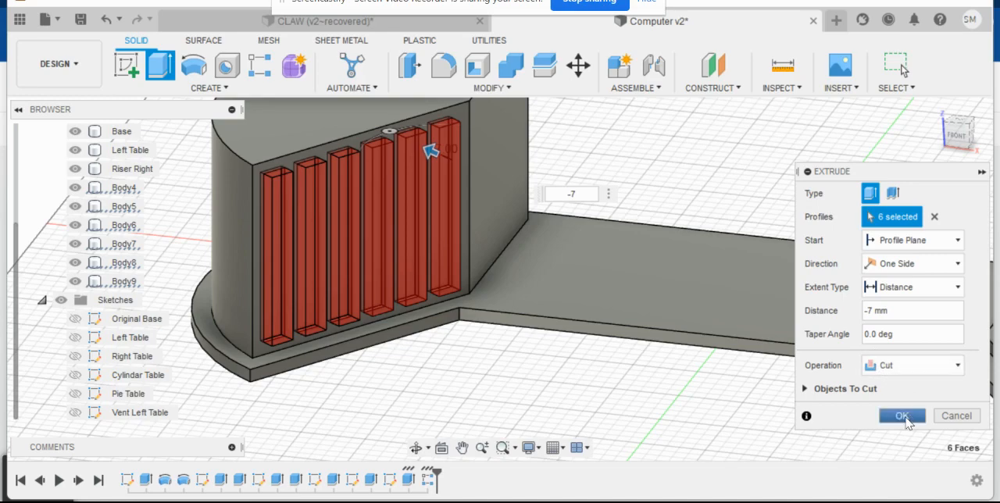
pyautogui.click(902, 416)
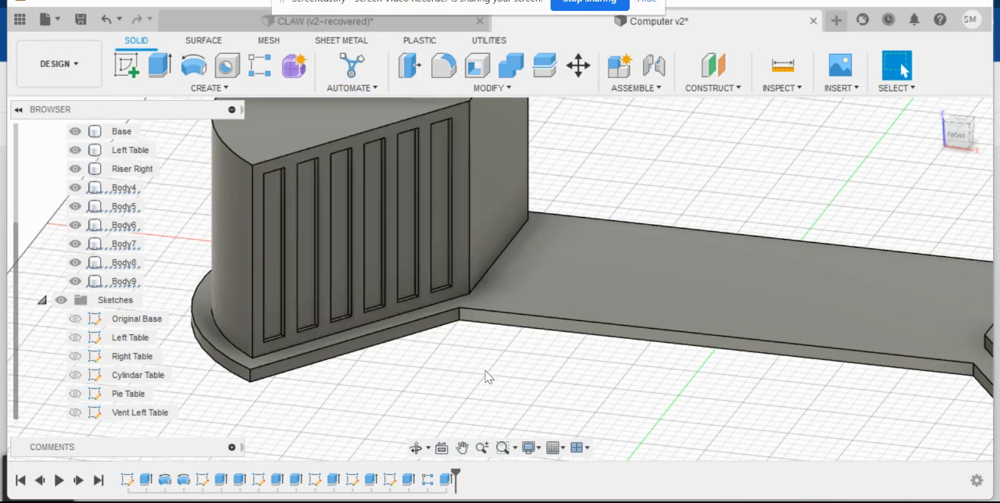
# - Rename the Body4 vent bar as Vent 1
pyautogui.moveTo(485, 377); pyautogui.dragTo(482, 361, button='middle')
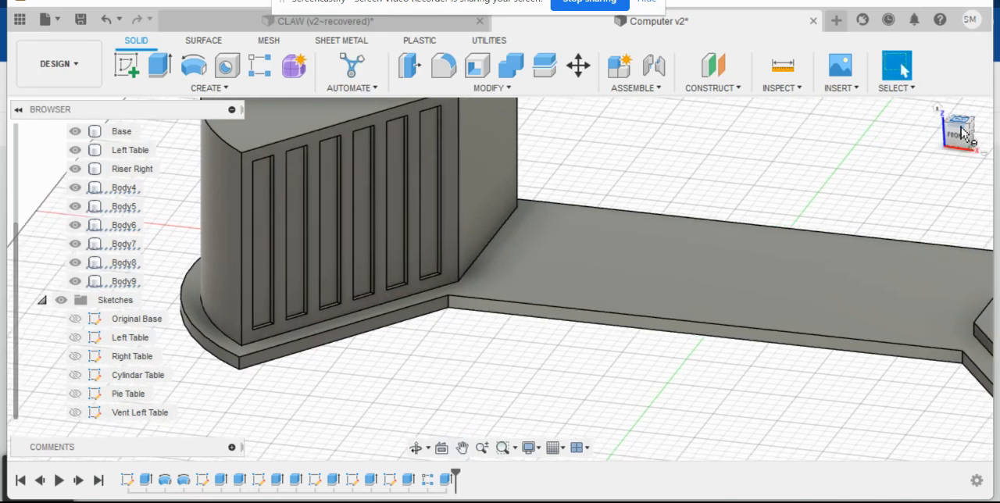
pyautogui.click(963, 135)
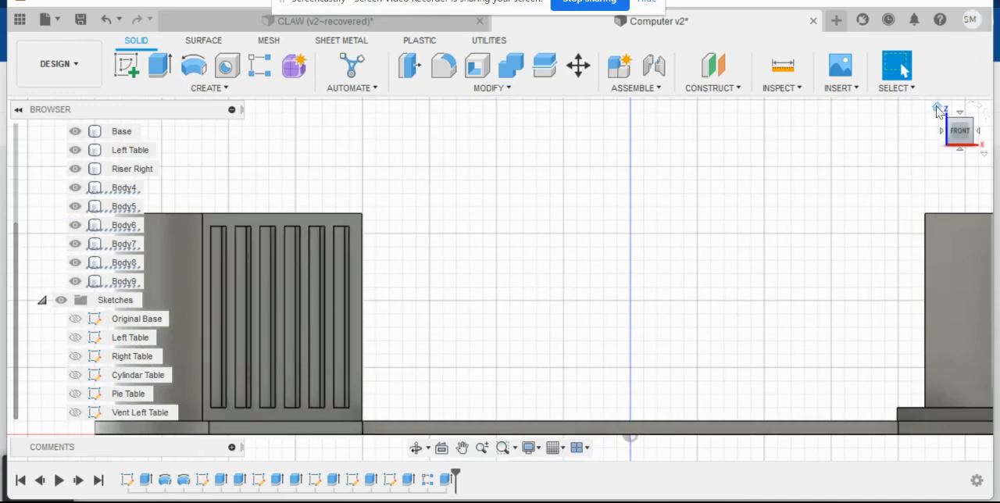
pyautogui.click(938, 111)
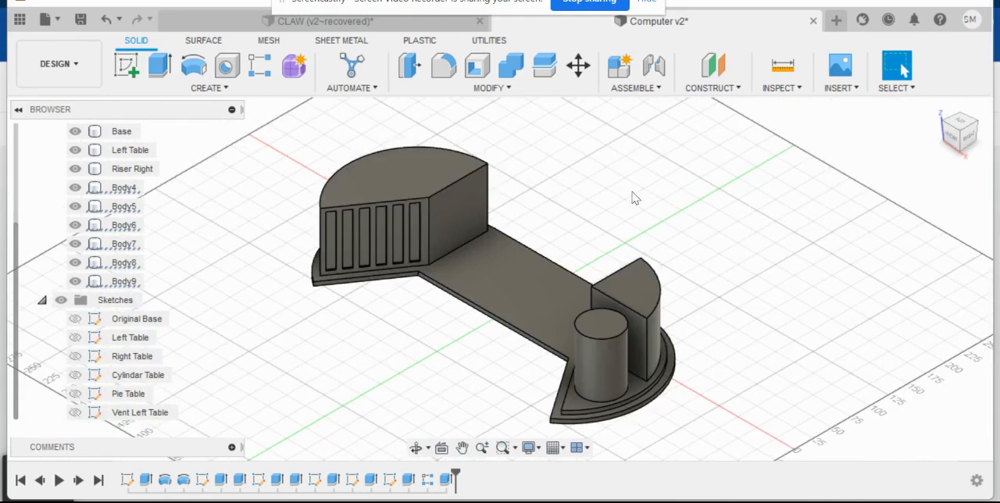
pyautogui.moveTo(386, 309); pyautogui.dragTo(469, 291, button='middle')
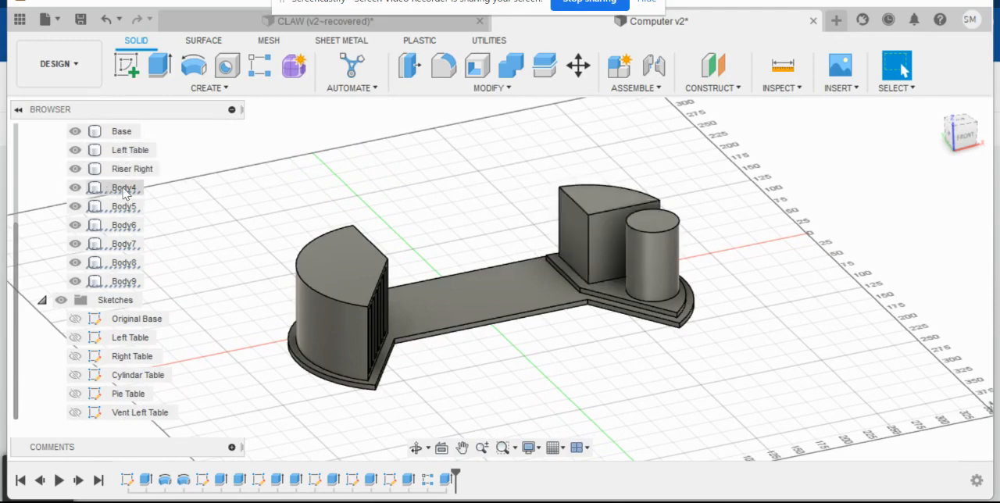
pyautogui.click(121, 188)
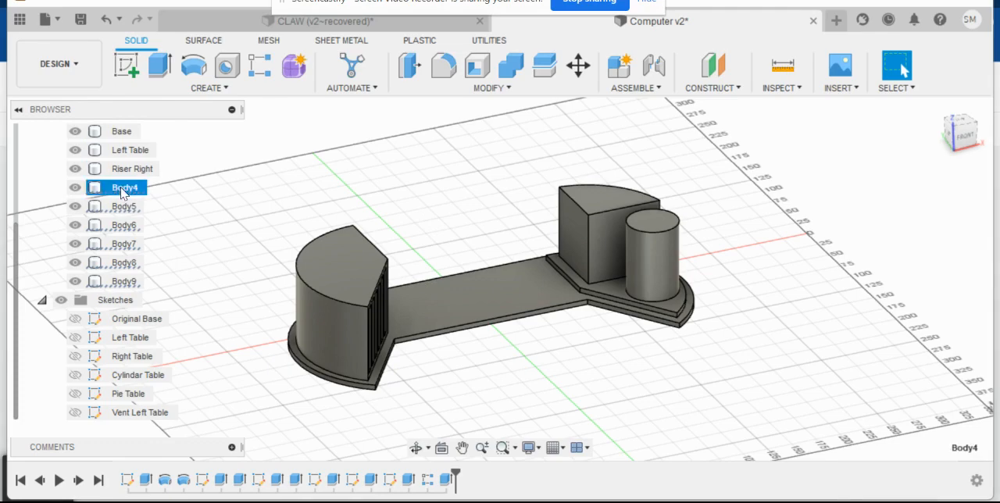
pyautogui.rightClick(121, 188)
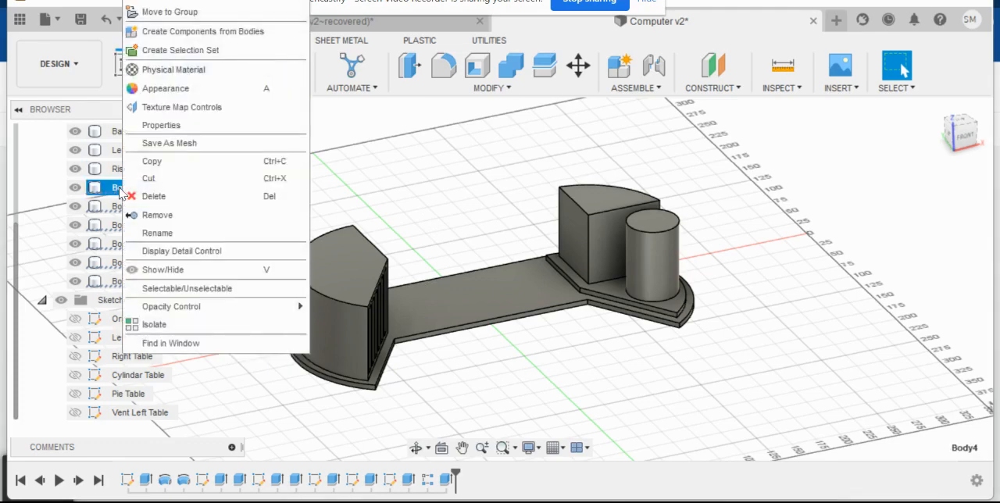
pyautogui.click(177, 233)
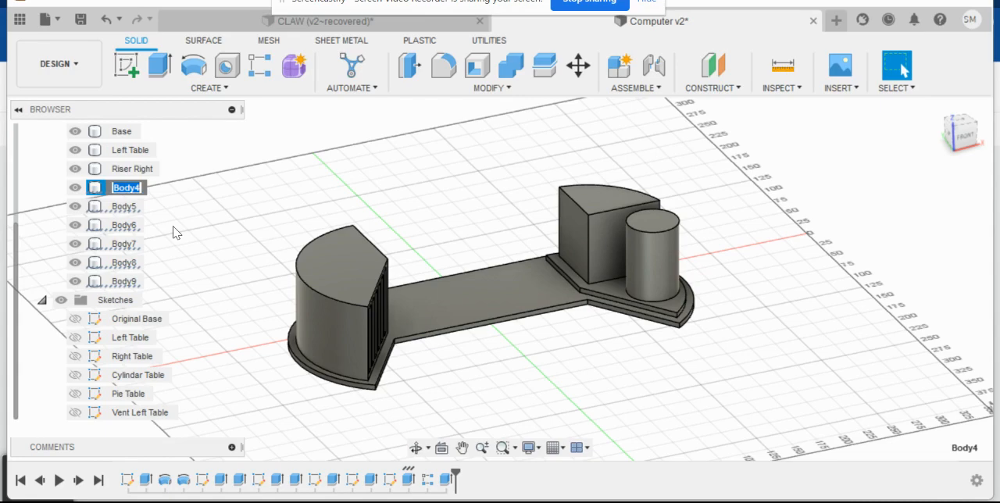
pyautogui.write('Vent')
pyautogui.press('Return')
# - Try to rename the Body5 vent bar as Vent 2
pyautogui.click(127, 206)
pyautogui.rightClick(128, 207)
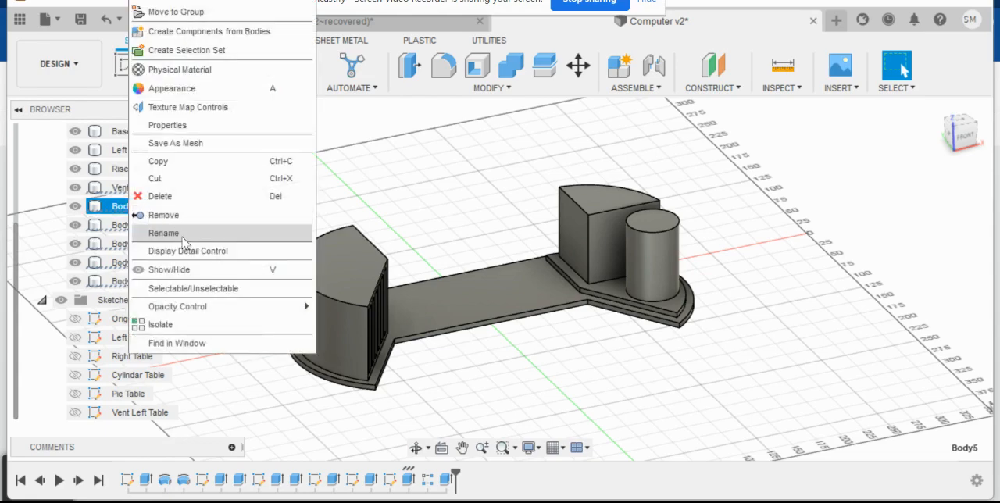
pyautogui.click(186, 238)
pyautogui.write('Vent 2')
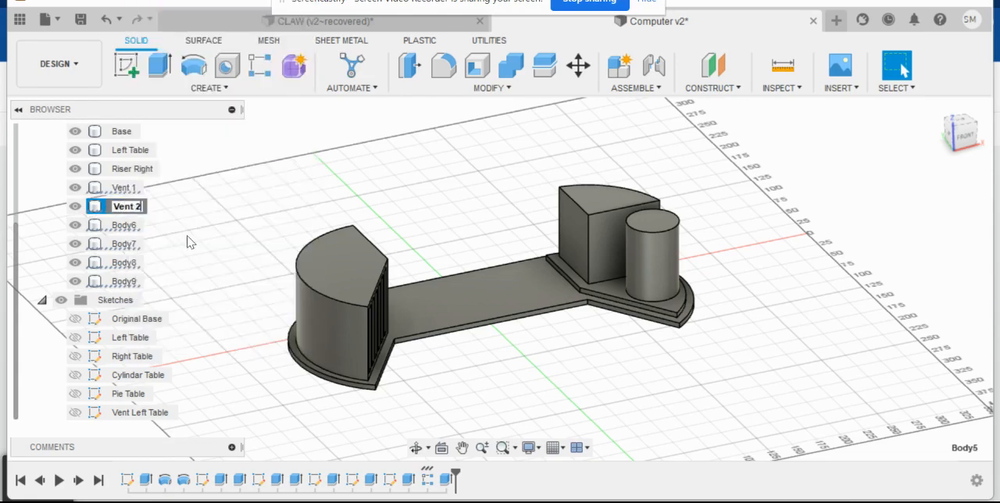
# - Rename the Body6 vent bar as Vent 2
pyautogui.rightClick(131, 226)
pyautogui.click(188, 236)
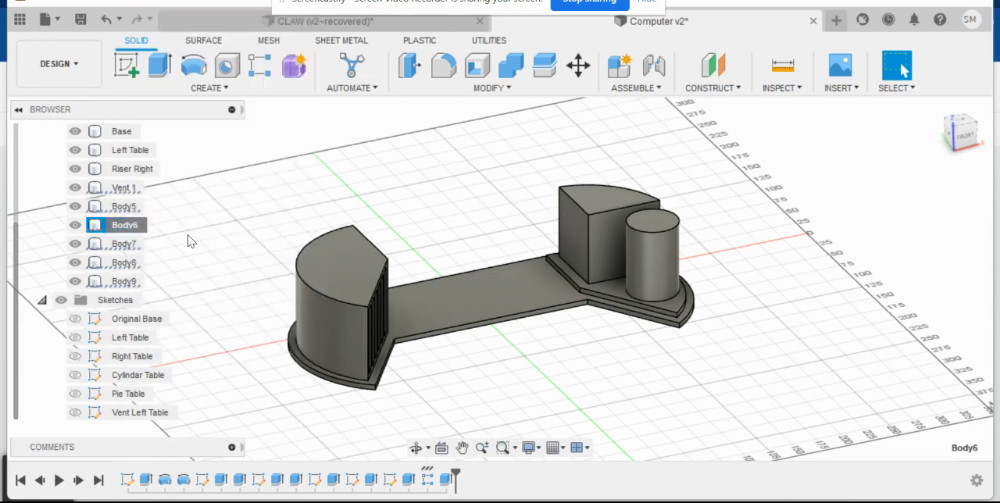
pyautogui.write('Vent 2')
pyautogui.write('V')
# - Rename the Body5 vent bar as Vent 3
pyautogui.rightClick(131, 207)
pyautogui.click(175, 233)
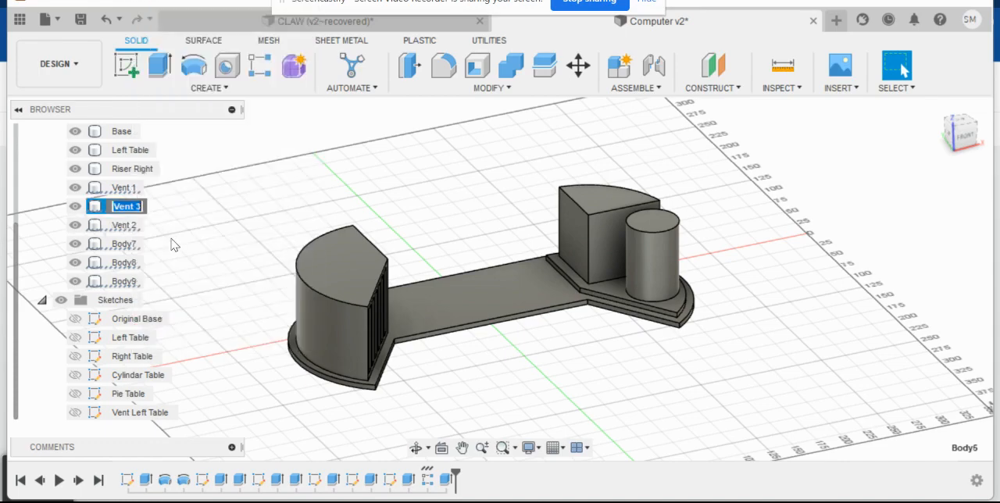
pyautogui.write('Ve')
pyautogui.press('Return')
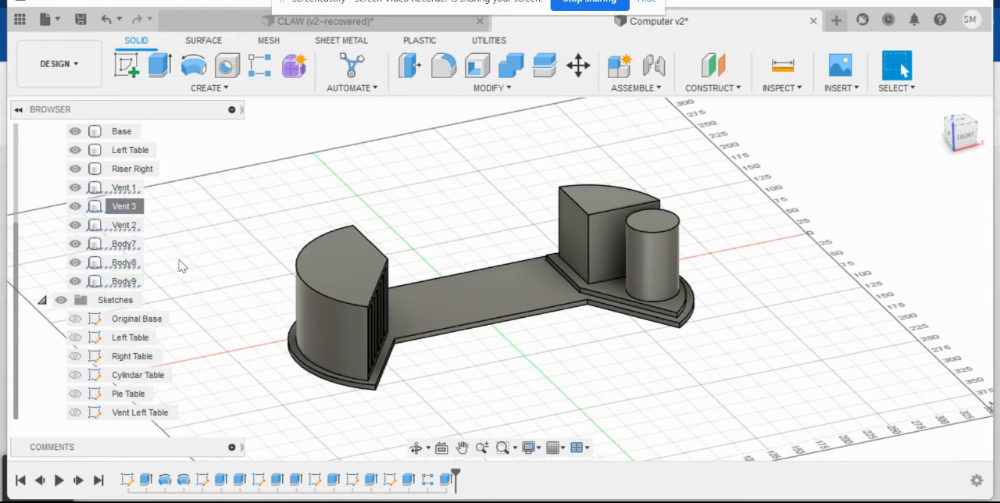
# - Rename the Body7 vent bar as Vent 4
pyautogui.rightClick(132, 251)
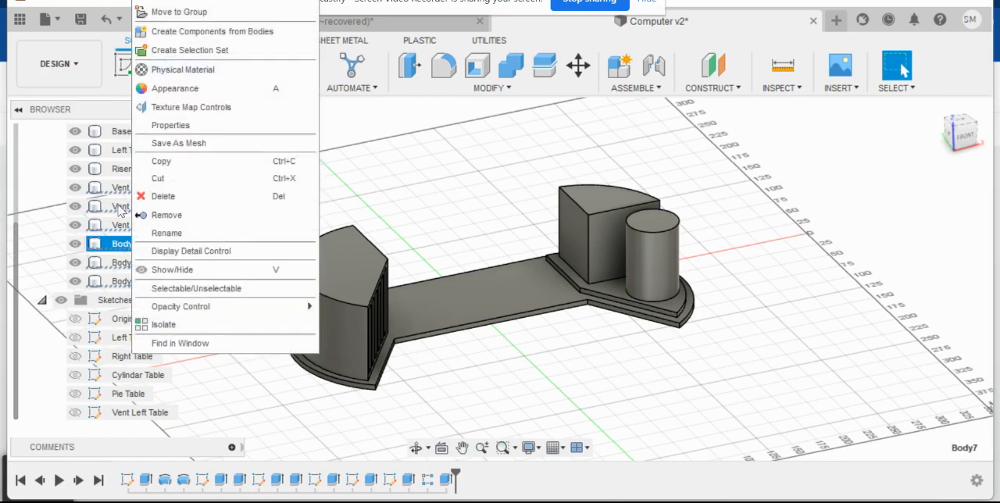
pyautogui.click(156, 236)
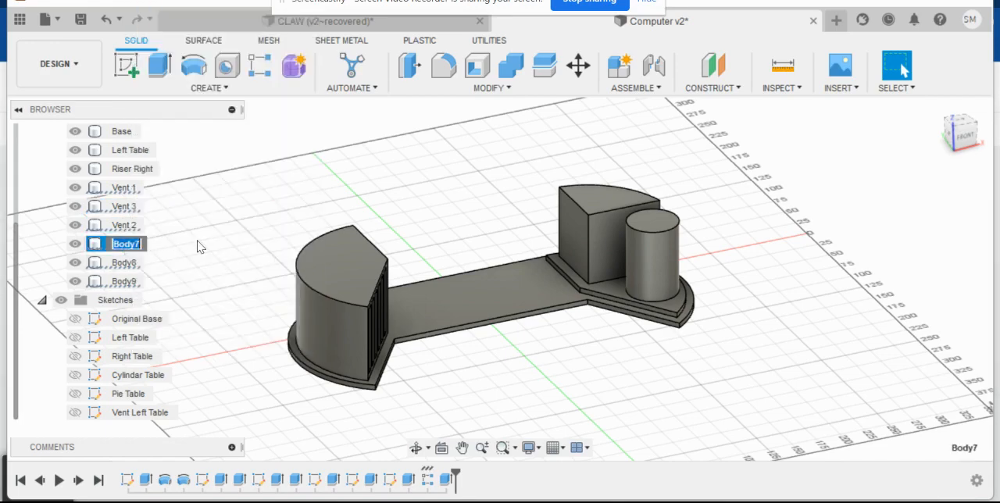
pyautogui.write('Vent 4')
pyautogui.press('Return')
# - Rename the Body8 vent bar as Vent 5
pyautogui.click(125, 264)
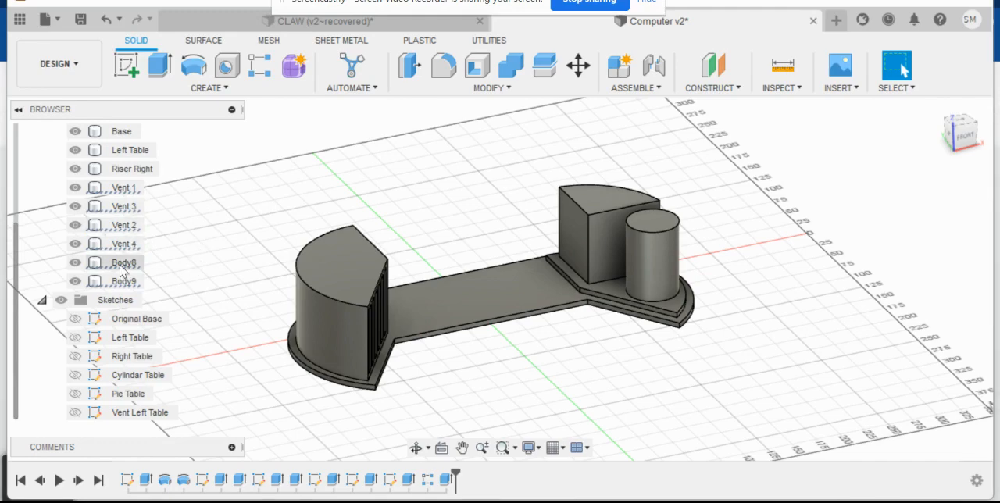
pyautogui.rightClick(123, 270)
pyautogui.click(168, 235)
pyautogui.write('Vent')
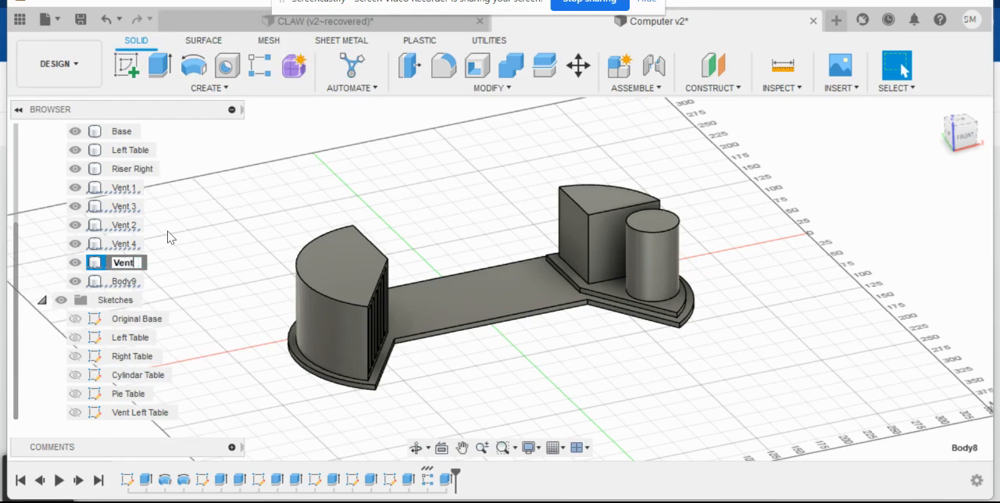
pyautogui.write(' 5')
# - Rename the Body9 vent bar as Vent 6
pyautogui.click(123, 281)
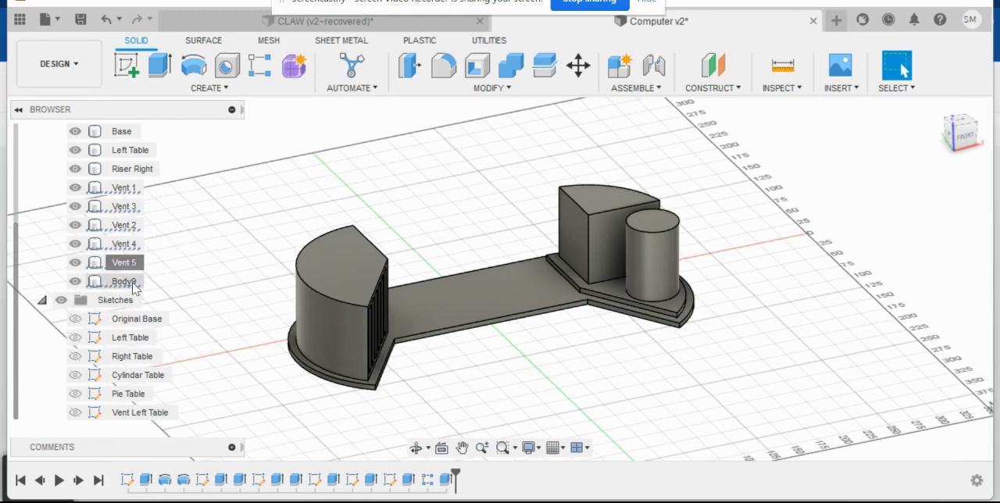
pyautogui.rightClick(125, 281)
pyautogui.click(179, 234)
pyautogui.write('V')
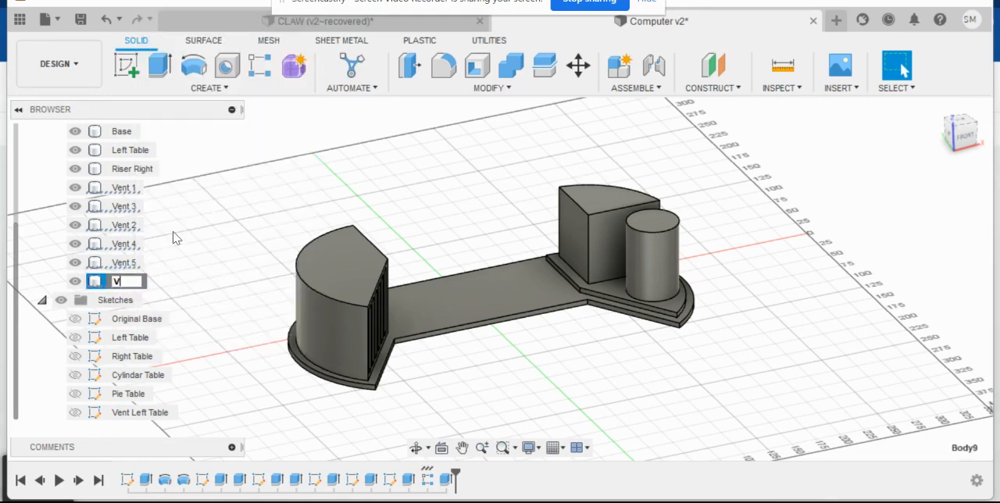
pyautogui.write('ent 6')
pyautogui.press('Return')
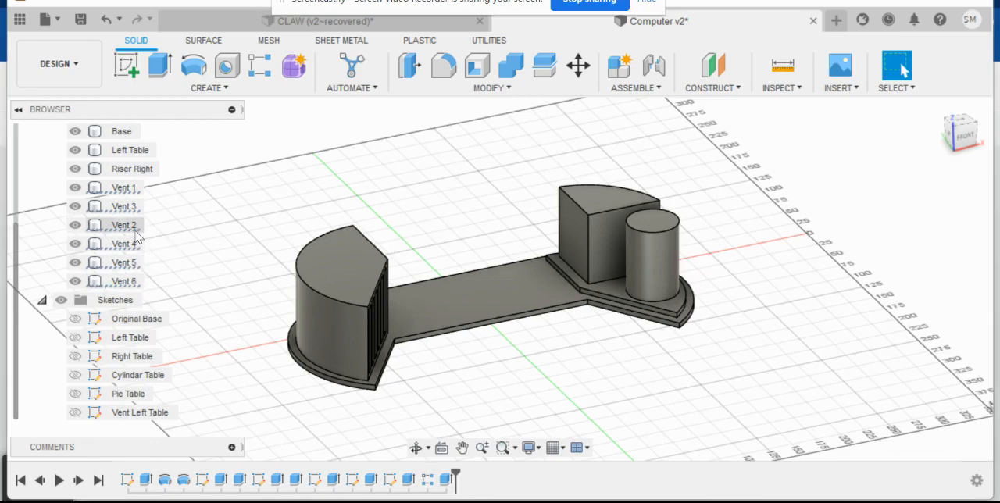
# - Reorder the bodies so that Vent 2 sits directly above Vent 3, between Vent 1 and Vent 3
pyautogui.rightClick(124, 207)
pyautogui.click(178, 233)
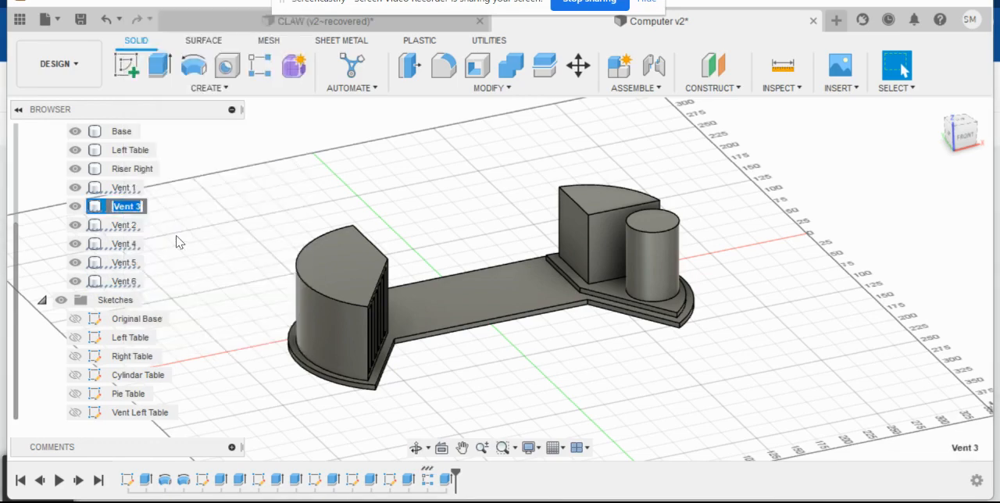
pyautogui.write('Vent 3')
pyautogui.press('Return')
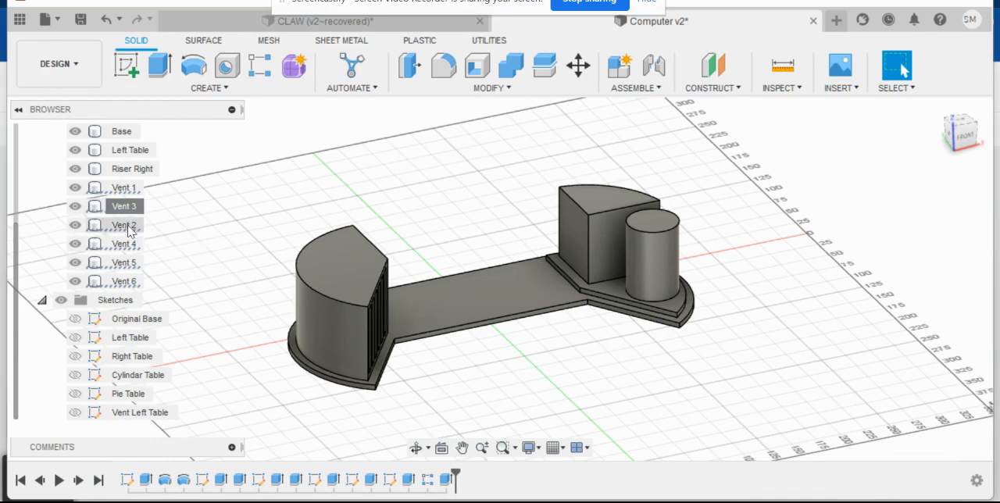
pyautogui.moveTo(76, 235); pyautogui.dragTo(108, 205)
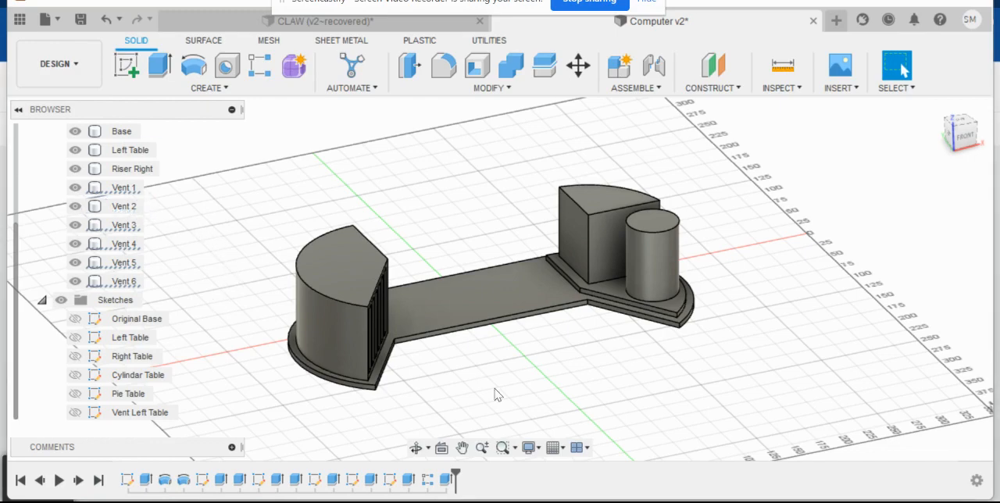
# - Examine the Left Table's vented face and the wedge and cylinder on Riser Right from several angles
pyautogui.moveTo(575, 409); pyautogui.dragTo(597, 340, button='middle')
pyautogui.click(610, 233)
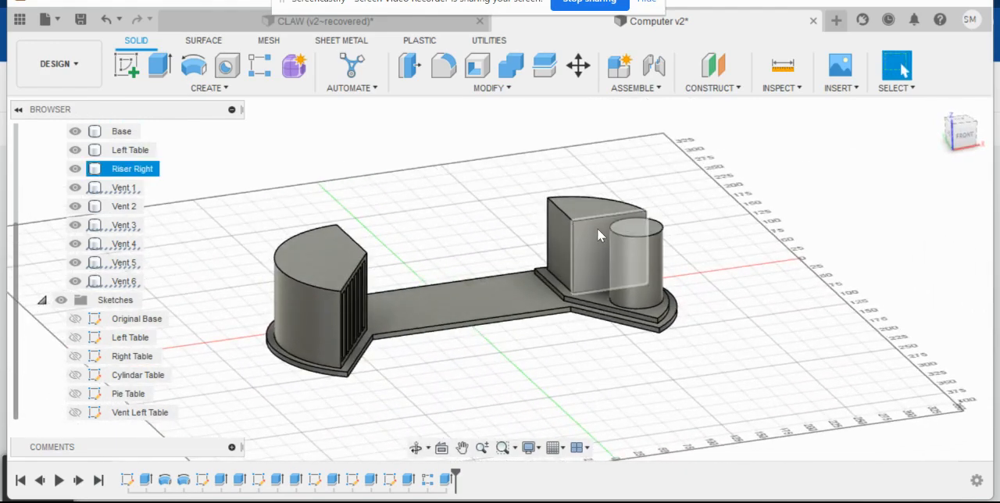
pyautogui.click(538, 393)
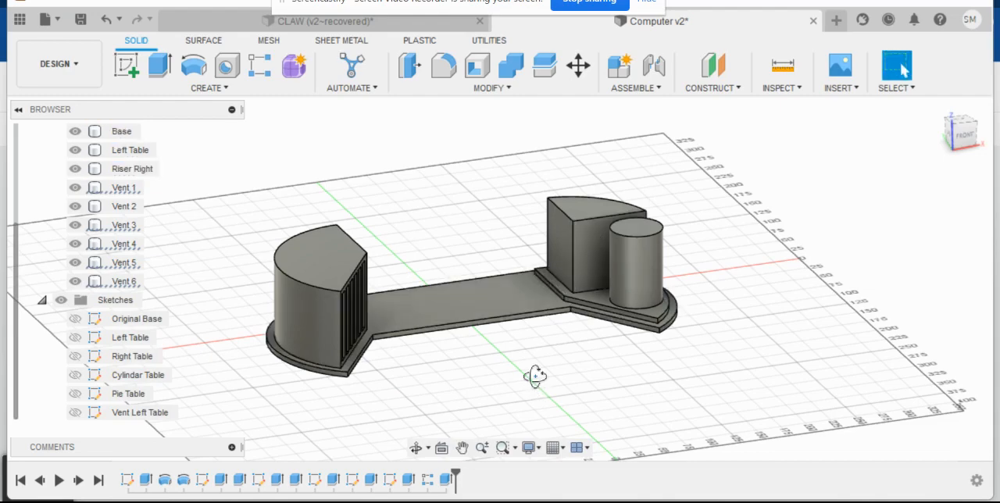
pyautogui.keyDown('shift'); pyautogui.moveTo(536, 372); pyautogui.dragTo(476, 380, button='middle'); pyautogui.keyUp('shift')
pyautogui.click(301, 237)
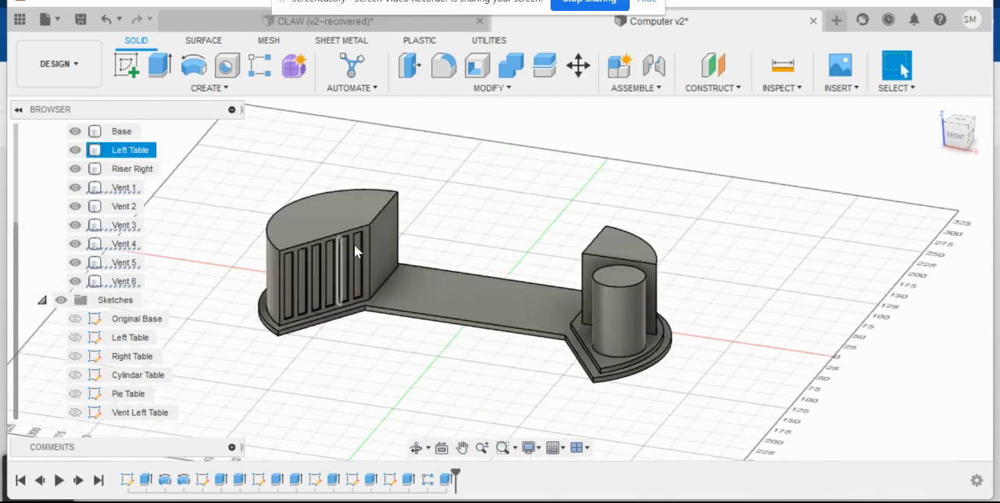
pyautogui.click(391, 328)
pyautogui.keyDown('shift'); pyautogui.moveTo(446, 393); pyautogui.dragTo(532, 379, button='middle'); pyautogui.keyUp('shift')
pyautogui.click(617, 234)
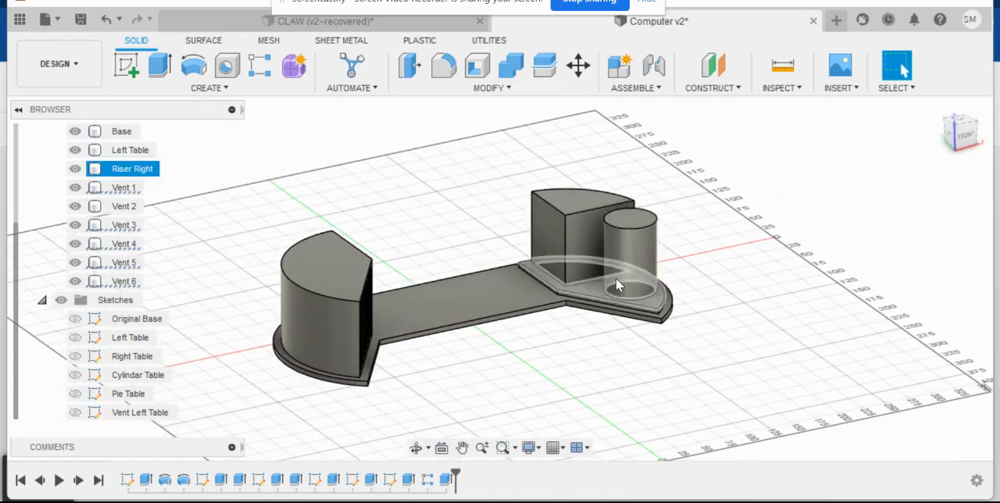
pyautogui.click(559, 357)
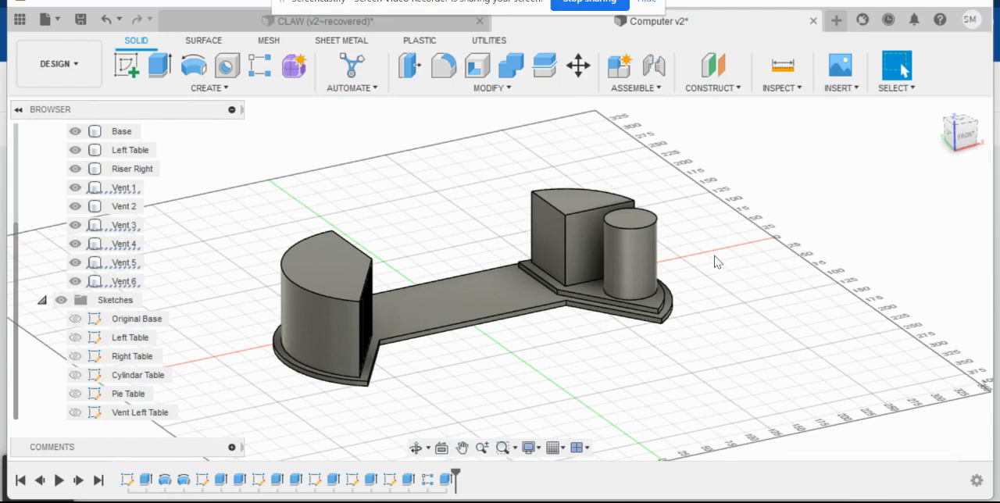
# - Hide the Riser Right body and undo the hiding
pyautogui.click(630, 247)
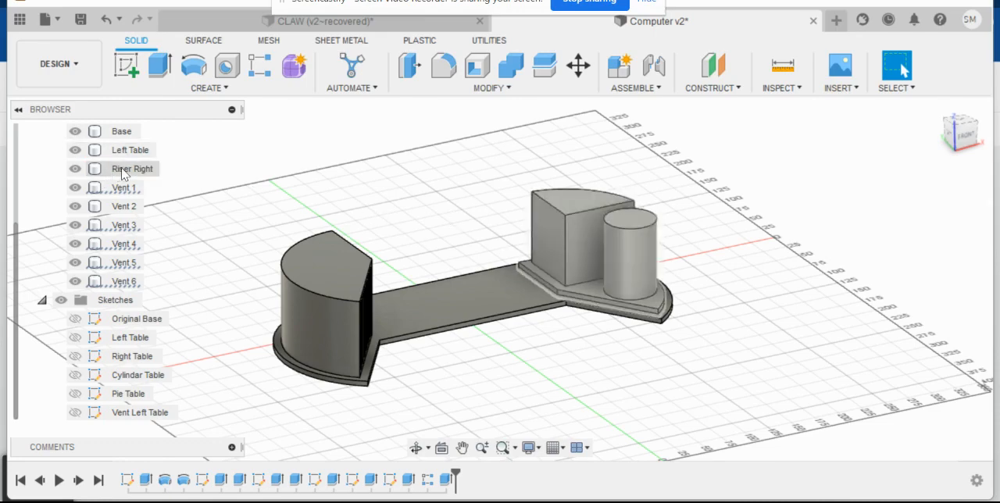
pyautogui.rightClick(630, 267)
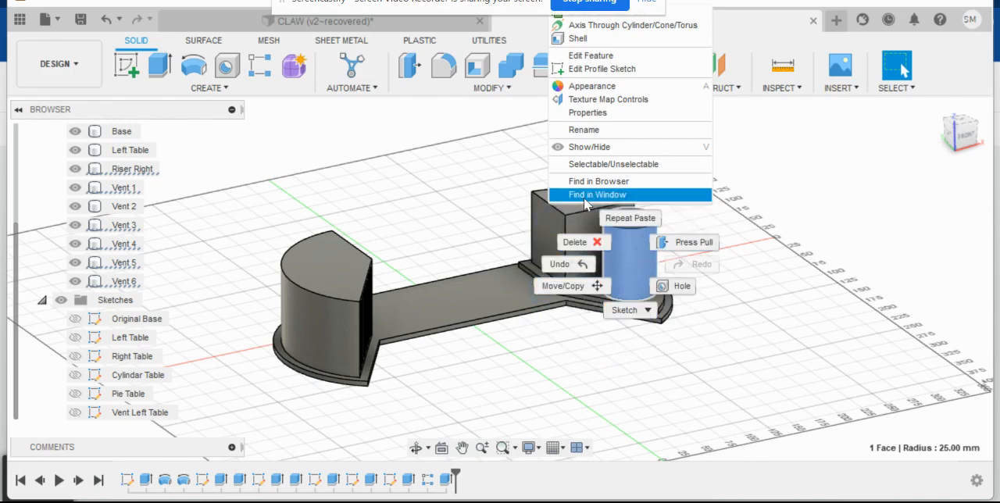
pyautogui.click(585, 149)
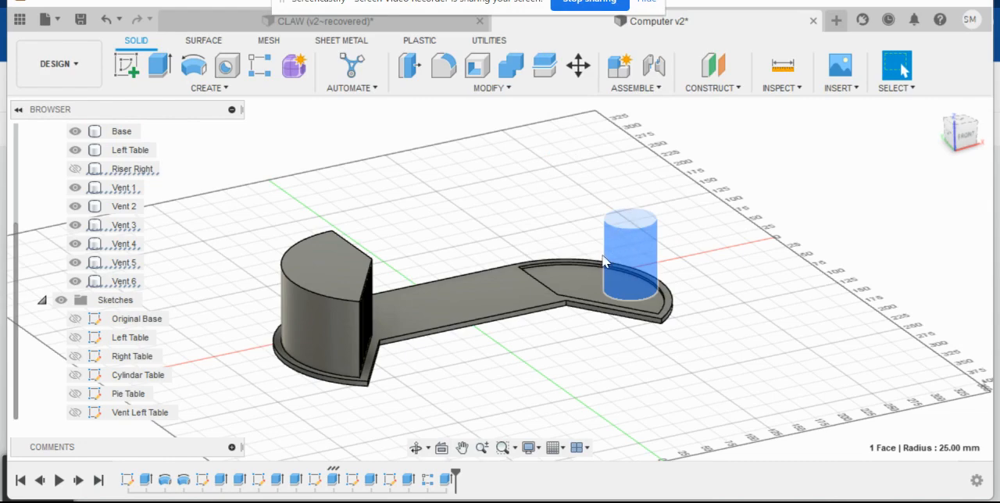
pyautogui.hotkey('ctrl', 'z')
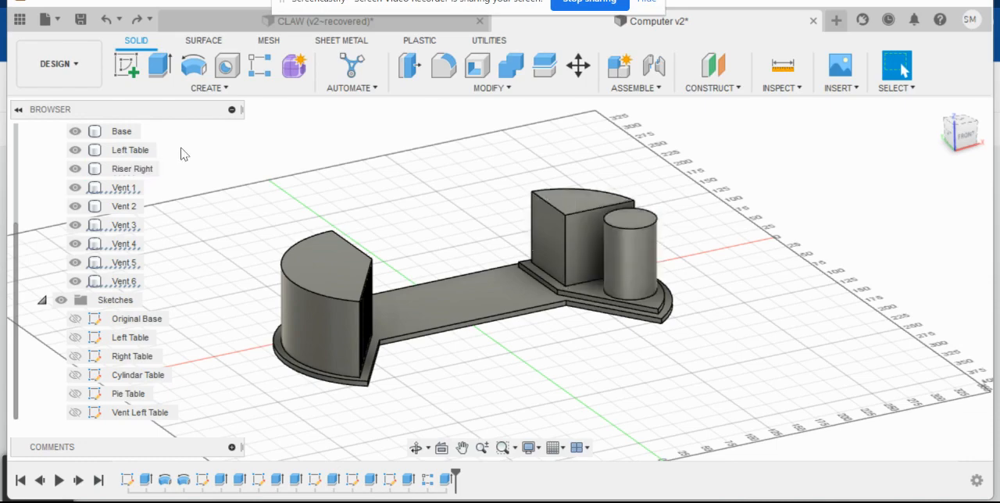
pyautogui.click(128, 68)
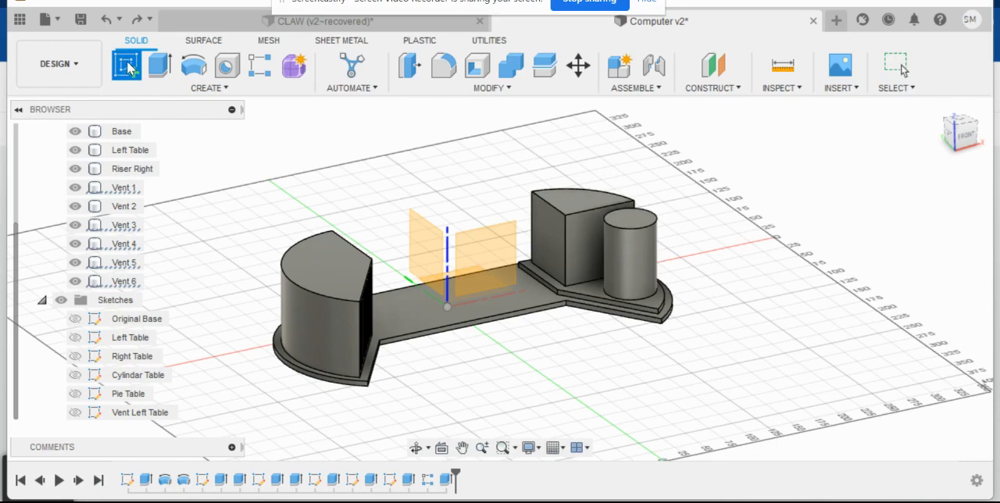
pyautogui.click(580, 237)
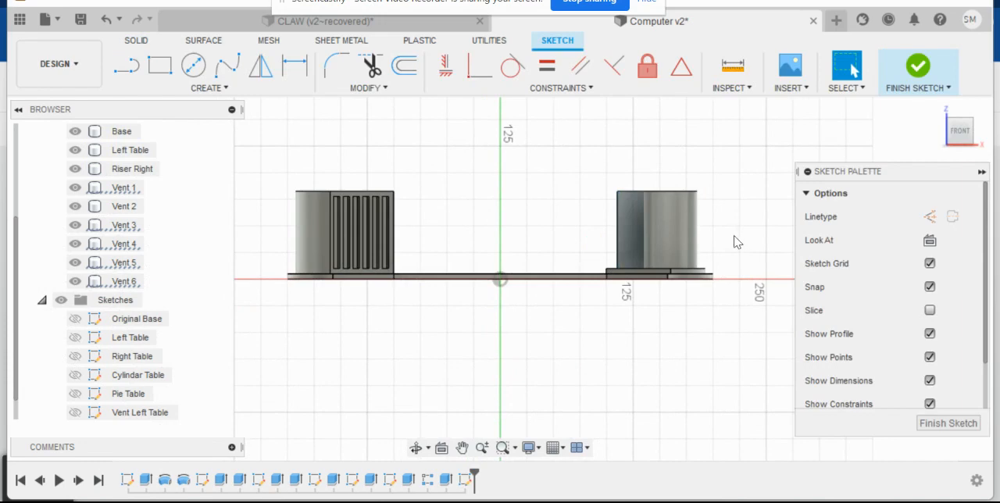
pyautogui.scroll(5, 589, 275)
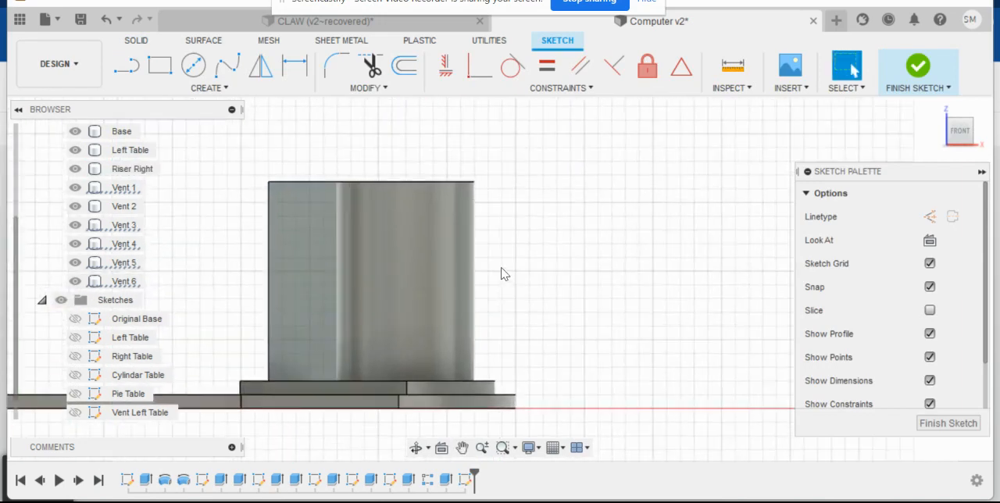
pyautogui.scroll(1, 501, 273)
pyautogui.moveTo(523, 275); pyautogui.dragTo(593, 271, button='middle')
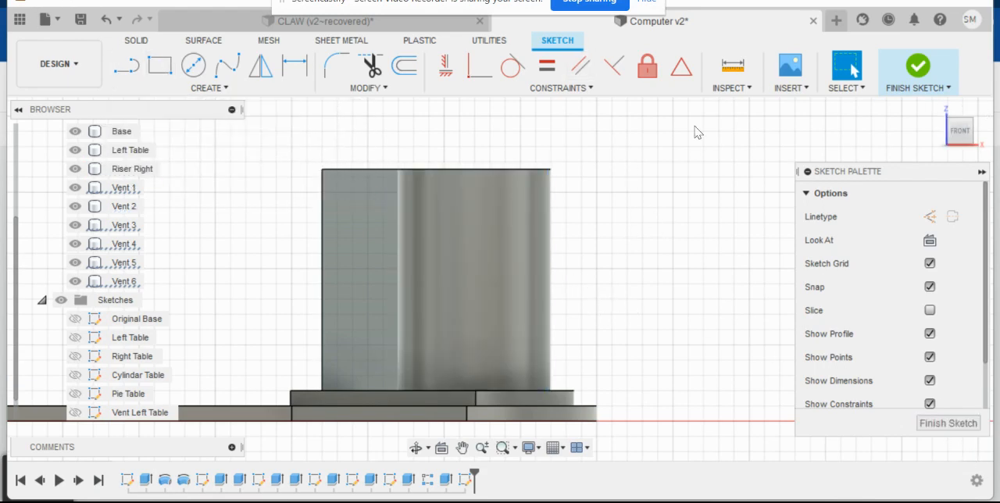
pyautogui.hotkey('ctrl', 'z')
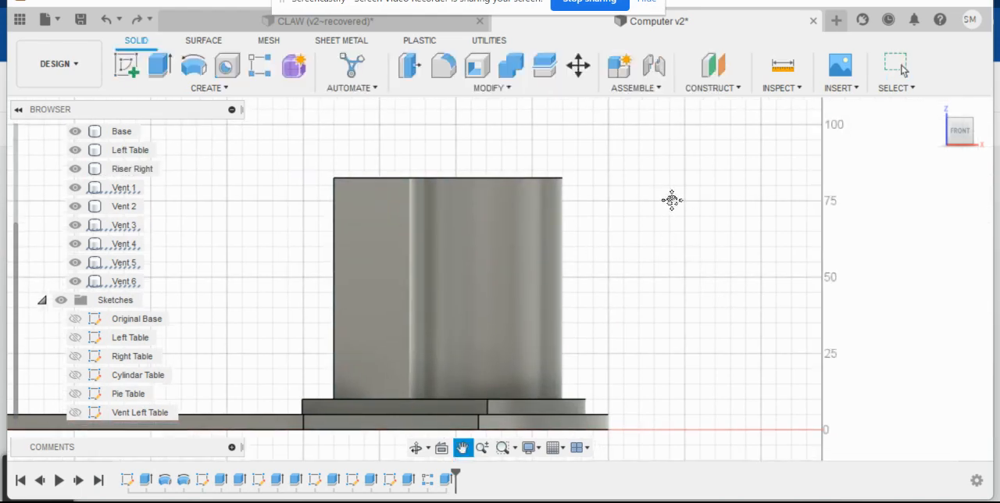
pyautogui.rightClick(691, 170)
pyautogui.click(692, 174)
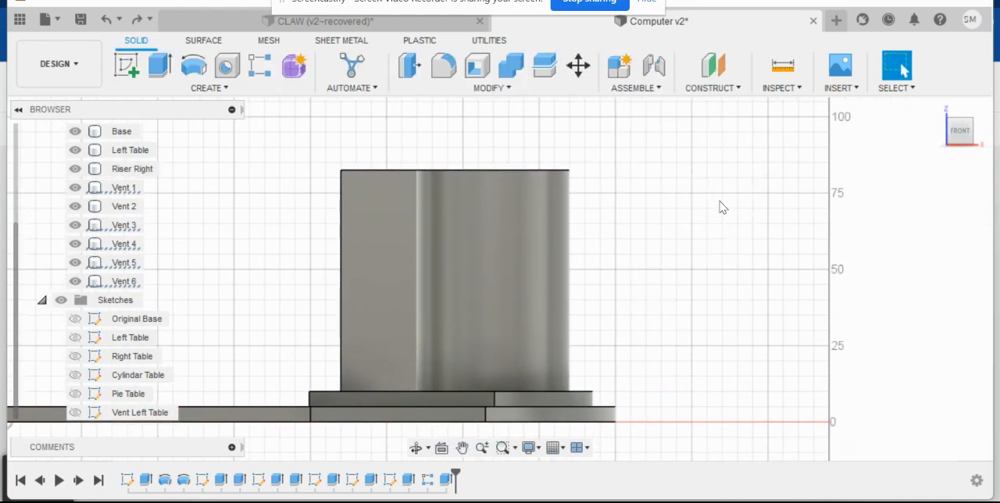
# - Try hiding the Riser Right body to clear the view of the wedge's front face, and restore it
pyautogui.keyDown('shift'); pyautogui.moveTo(720, 201); pyautogui.dragTo(712, 222, button='middle'); pyautogui.keyUp('shift')
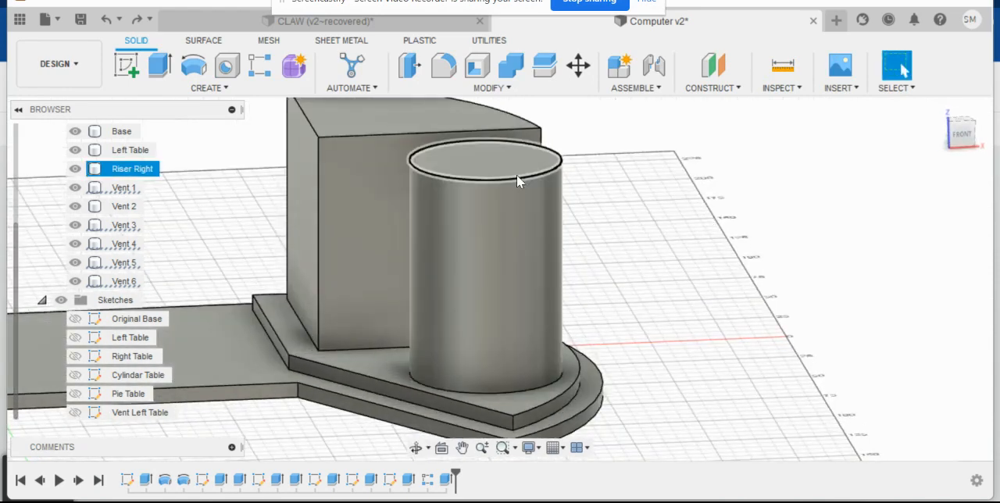
pyautogui.click(495, 301)
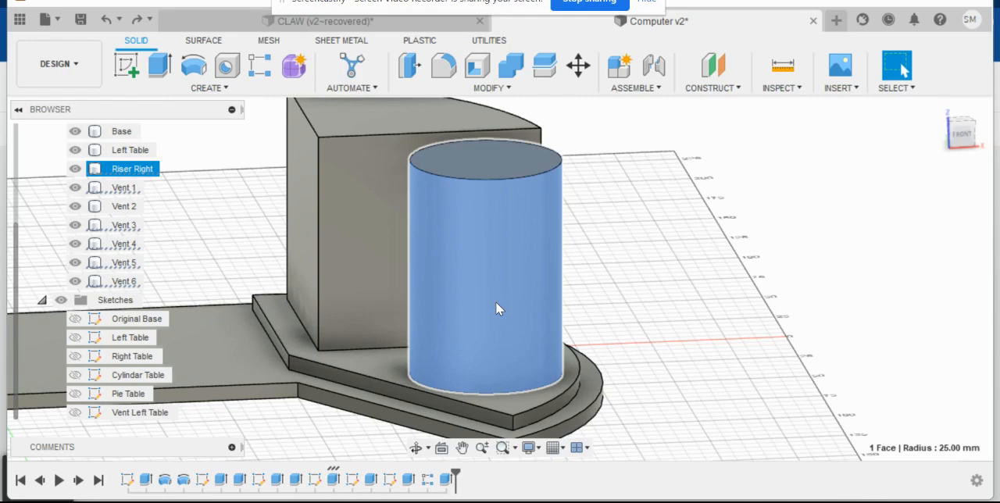
pyautogui.press('Escape')
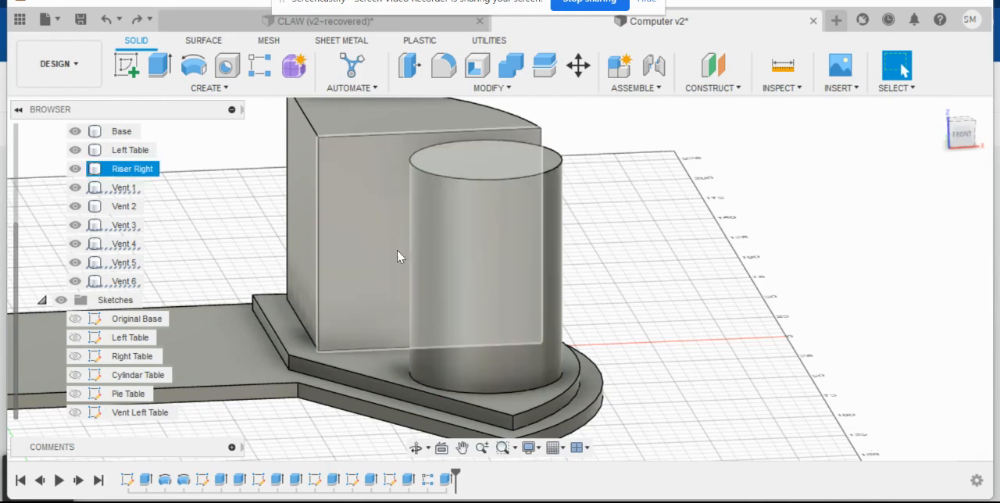
pyautogui.click(361, 240)
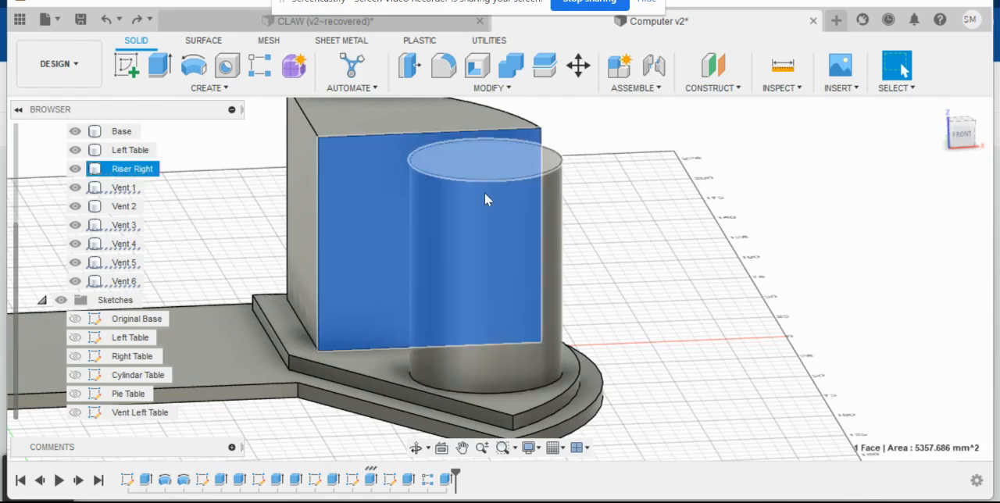
pyautogui.rightClick(356, 213)
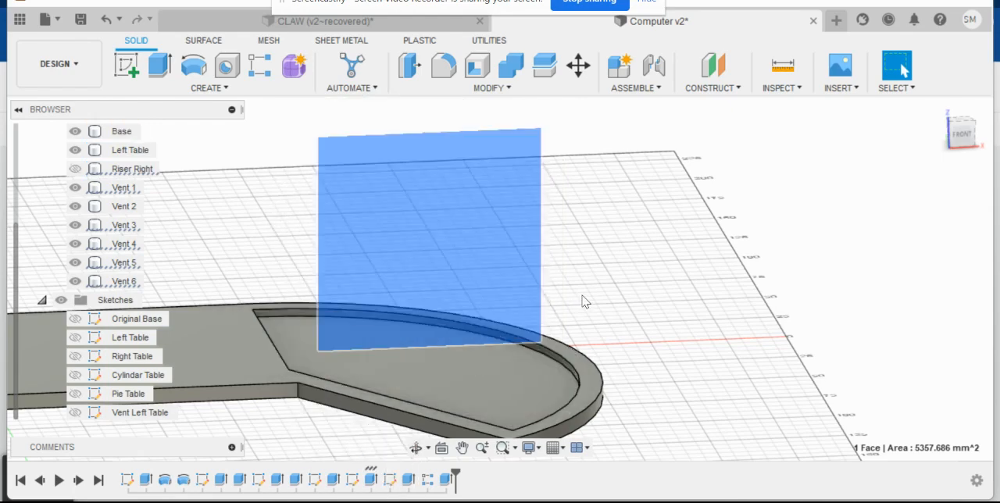
pyautogui.click(656, 284)
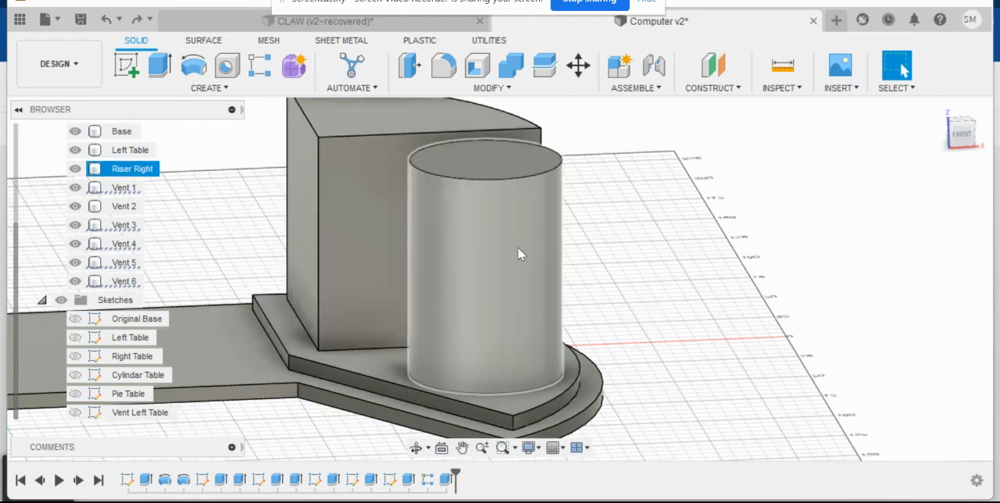
# - Start a sketch on the front face of the Riser Right wedge
pyautogui.click(126, 65)
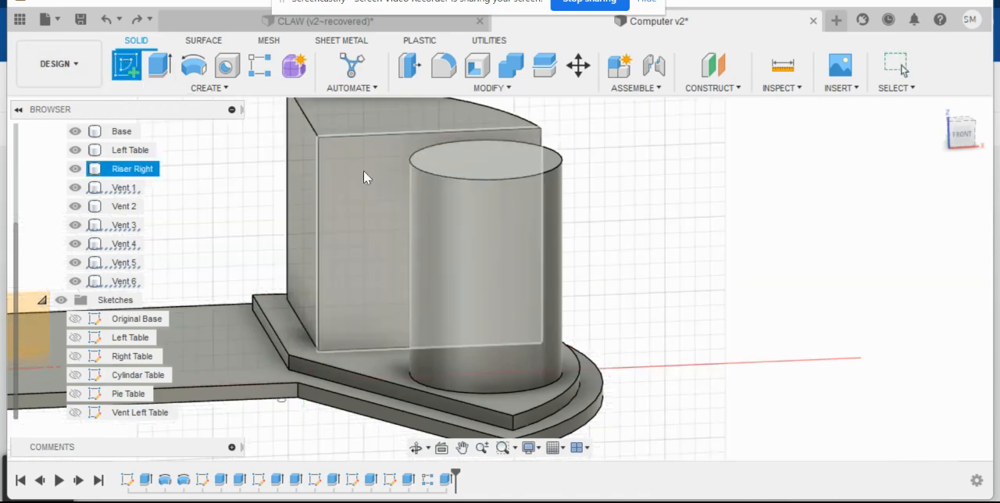
pyautogui.click(363, 170)
pyautogui.moveTo(545, 221); pyautogui.dragTo(211, 324, button='middle')
pyautogui.moveTo(282, 237)
pyautogui.mouseDown(button='middle')
pyautogui.moveTo(223, 239)
pyautogui.moveTo(190, 215)
pyautogui.mouseUp(button='middle')
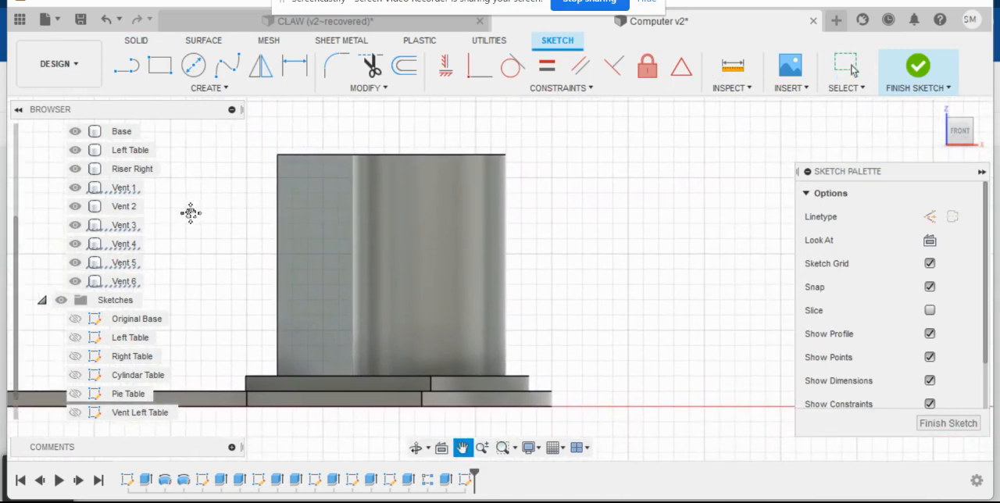
# - Try a thin horizontal rectangle near the lower edge of the wedge's front face and inspect it behind the cylinder
pyautogui.click(160, 66)
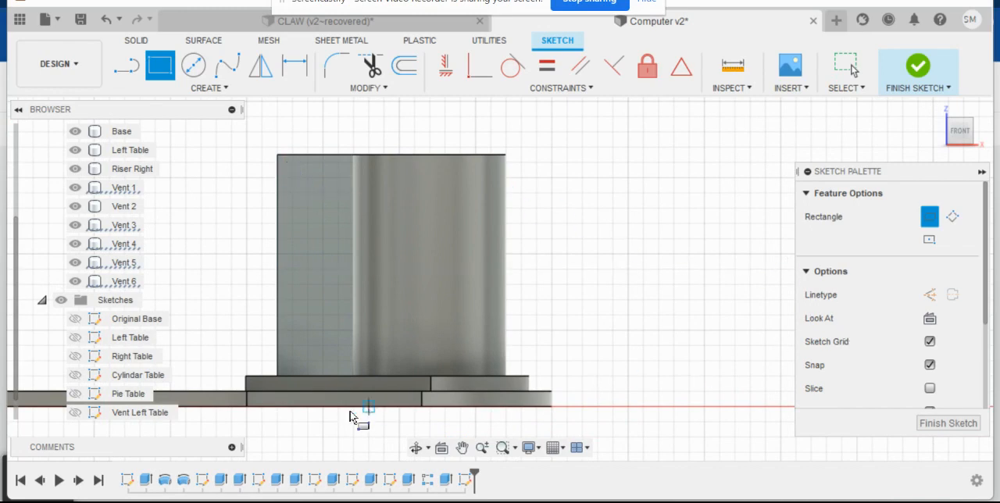
pyautogui.click(293, 361)
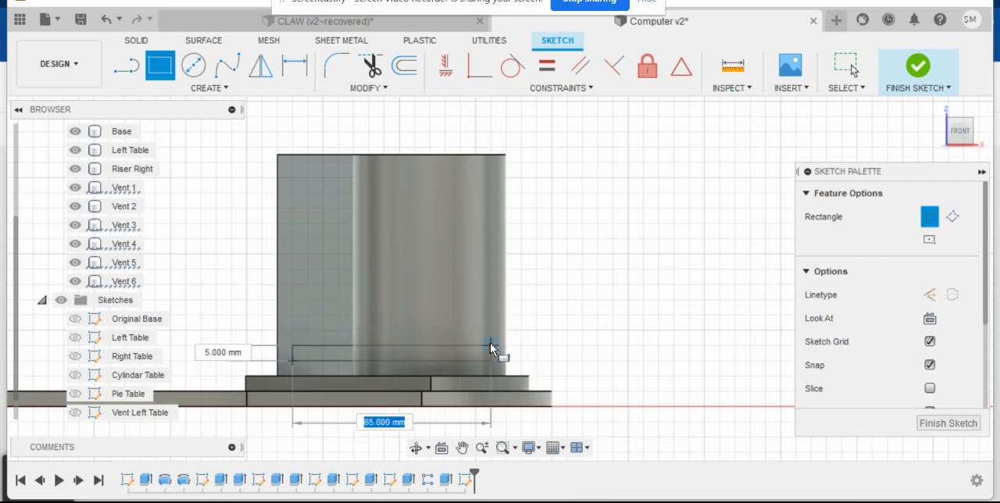
pyautogui.click(462, 347)
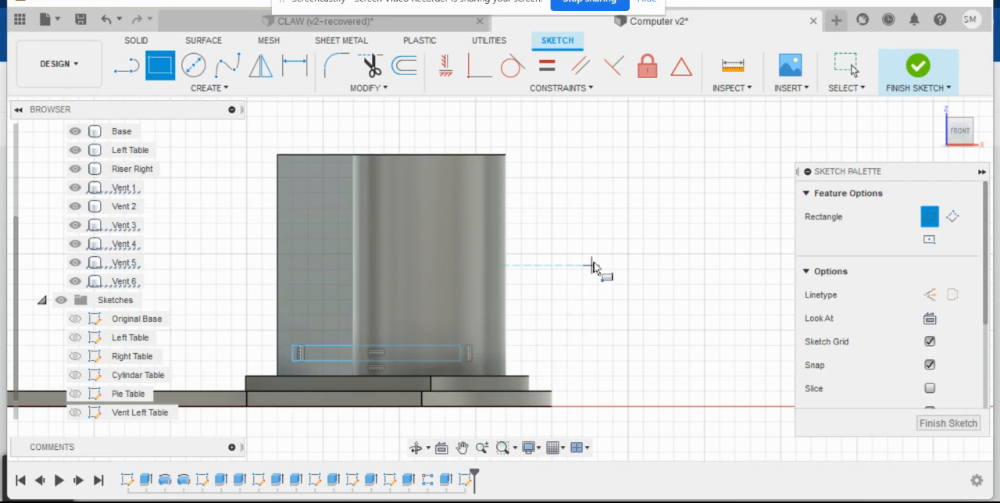
pyautogui.keyDown('shift'); pyautogui.moveTo(597, 271); pyautogui.dragTo(591, 310, button='middle'); pyautogui.keyUp('shift')
pyautogui.moveTo(625, 192); pyautogui.dragTo(599, 275, button='middle')
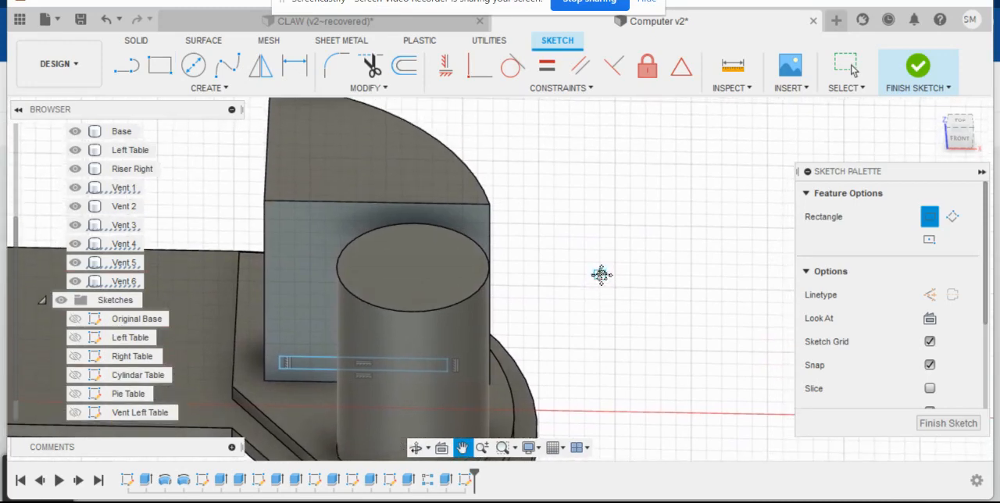
# - Try a second, larger rectangle extending past the wedge's front face, and undo both sketched rectangles
pyautogui.press('r')
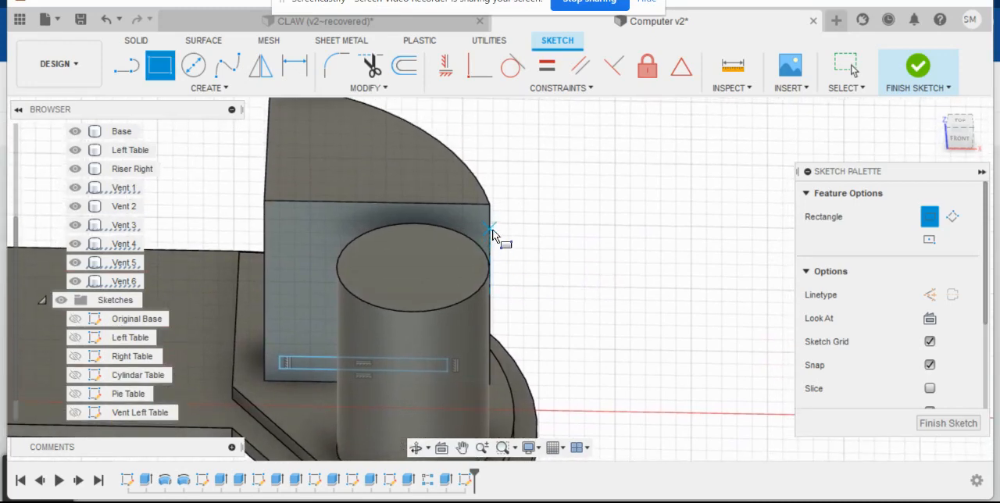
pyautogui.click(458, 372)
pyautogui.click(614, 287)
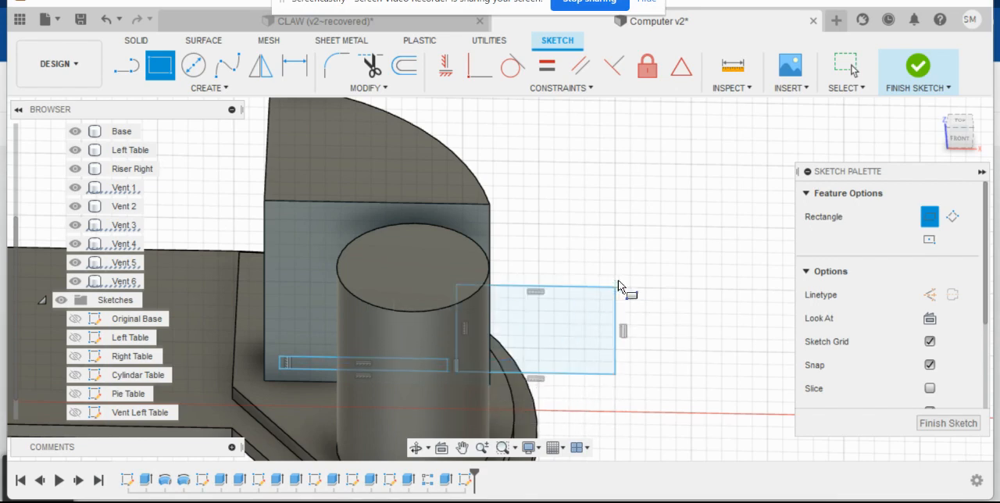
pyautogui.press('Escape')
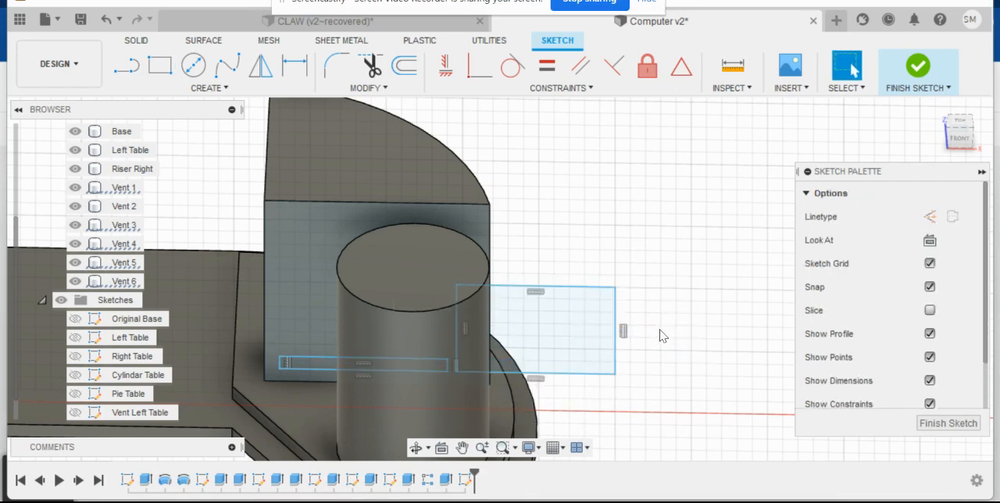
pyautogui.hotkey('ctrl', 'z')
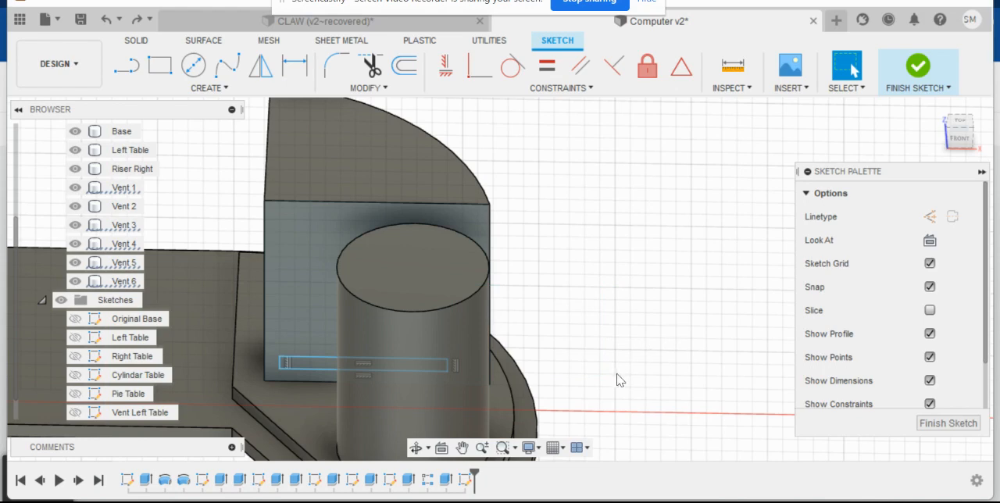
pyautogui.hotkey('ctrl', 'z')
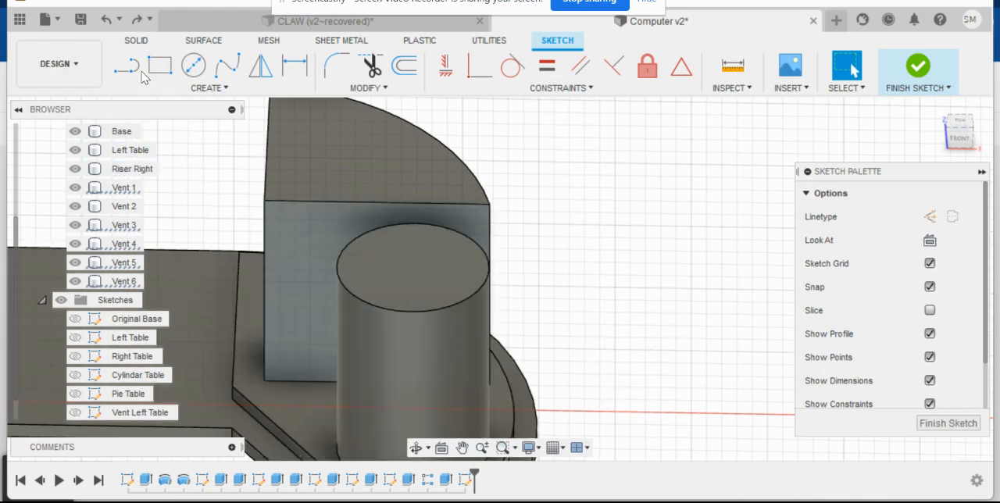
# - Sketch a 63 mm by 5 mm horizontal rectangle near the bottom of the wedge's front face and finish the sketch
pyautogui.press('r')
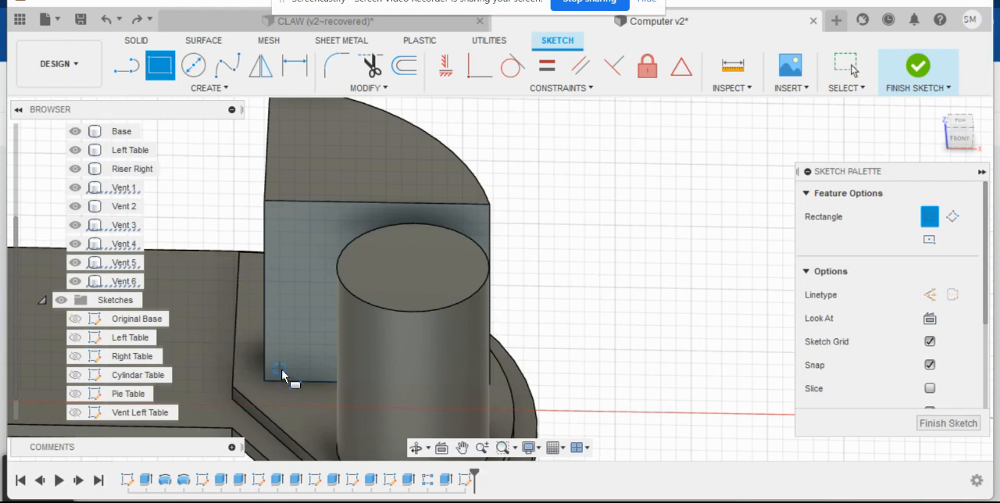
pyautogui.click(279, 362)
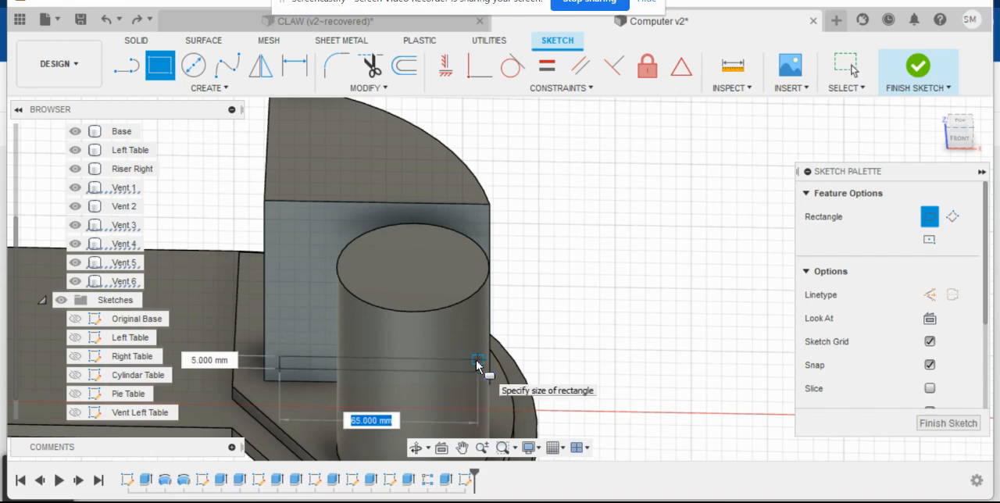
pyautogui.write('62')
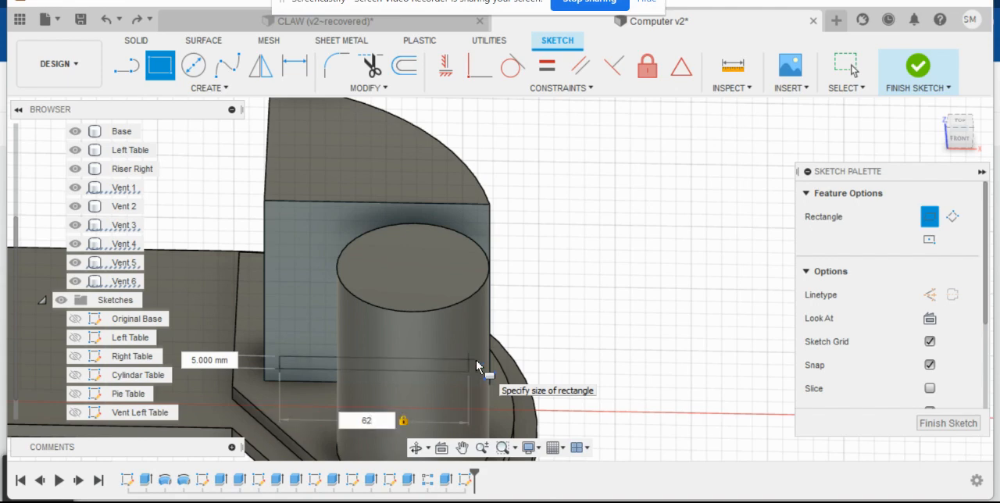
pyautogui.write('3')
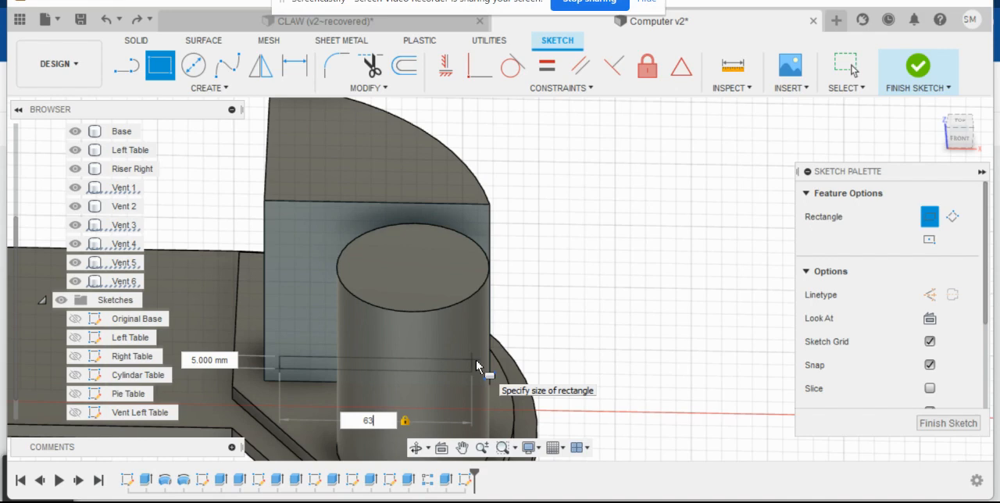
pyautogui.press('Return')
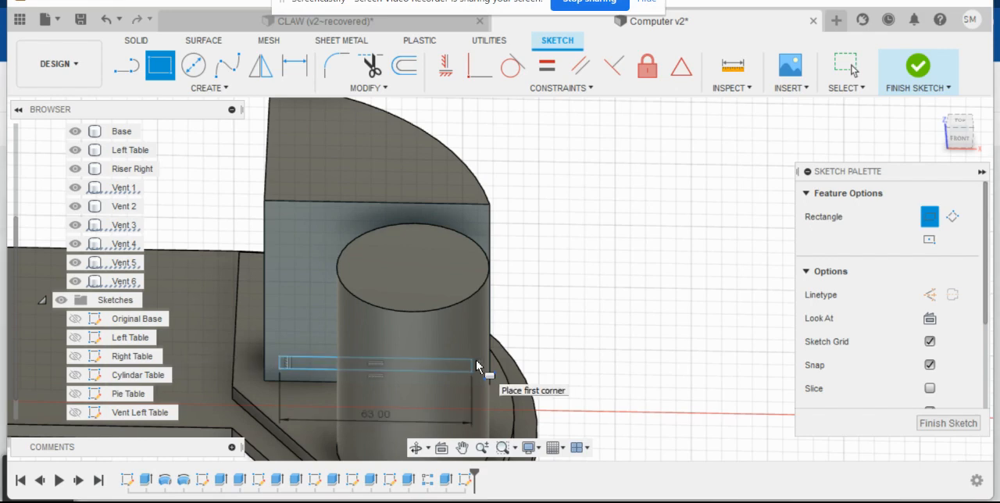
pyautogui.click(938, 425)
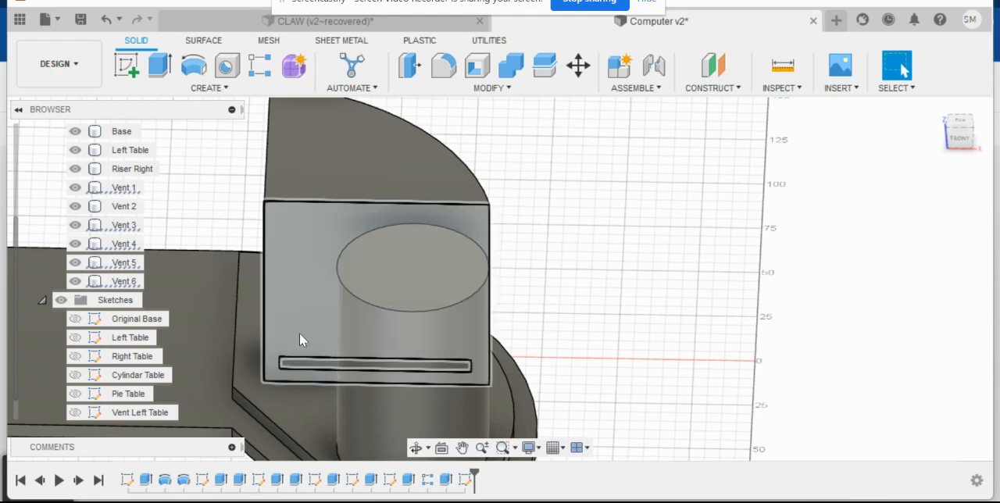
# - Extrude the thin rectangle on the wedge's front face 5 mm outward as a new body
pyautogui.click(162, 67)
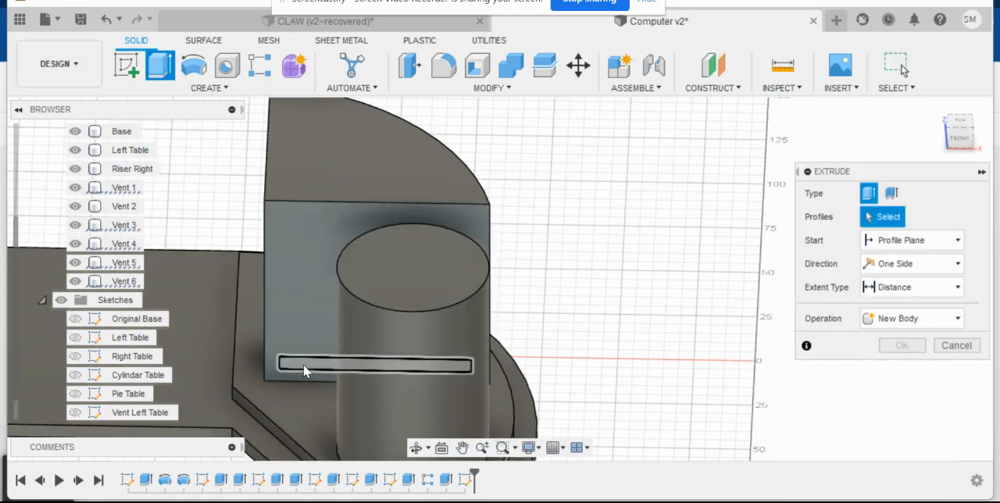
pyautogui.click(301, 363)
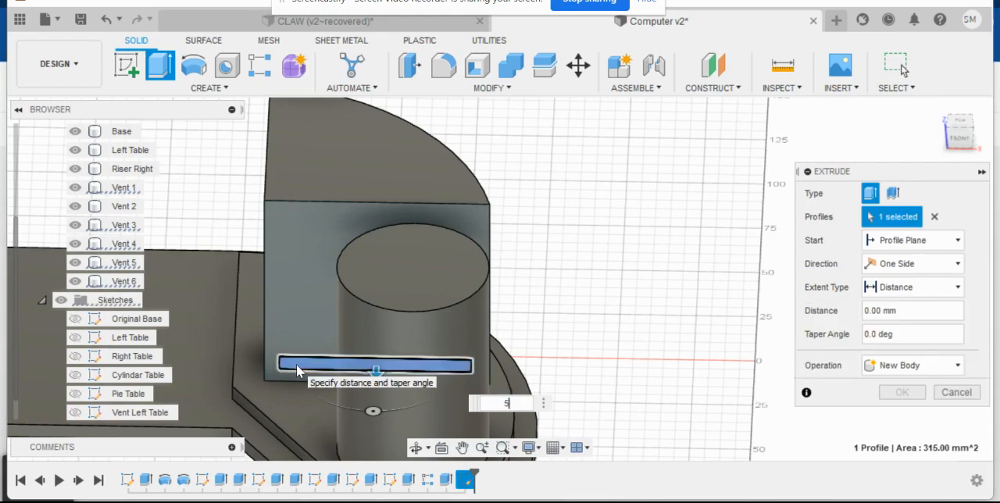
pyautogui.write('5')
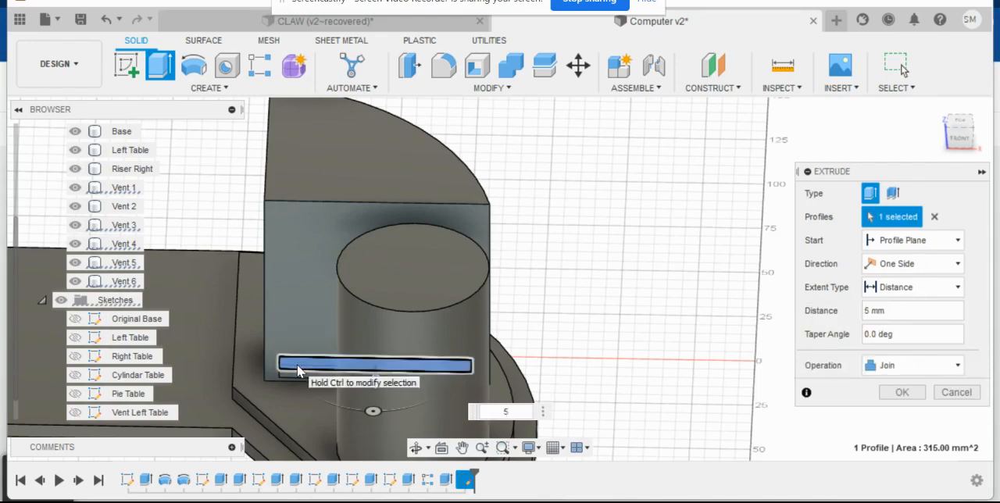
pyautogui.click(896, 367)
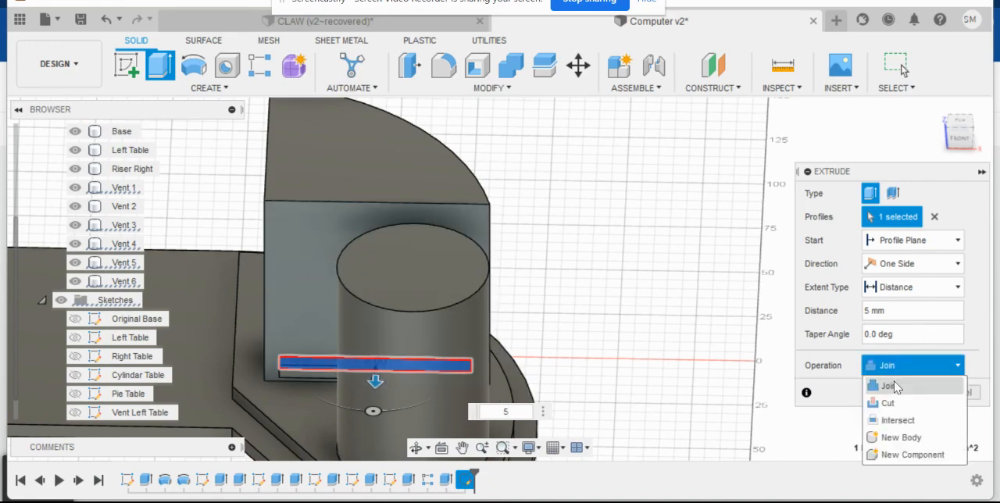
pyautogui.click(894, 439)
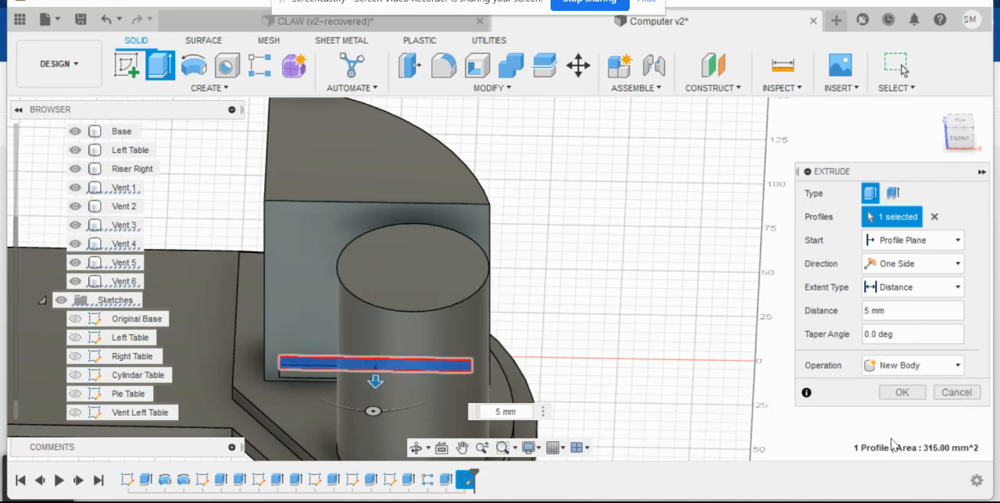
pyautogui.click(901, 392)
pyautogui.click(357, 412)
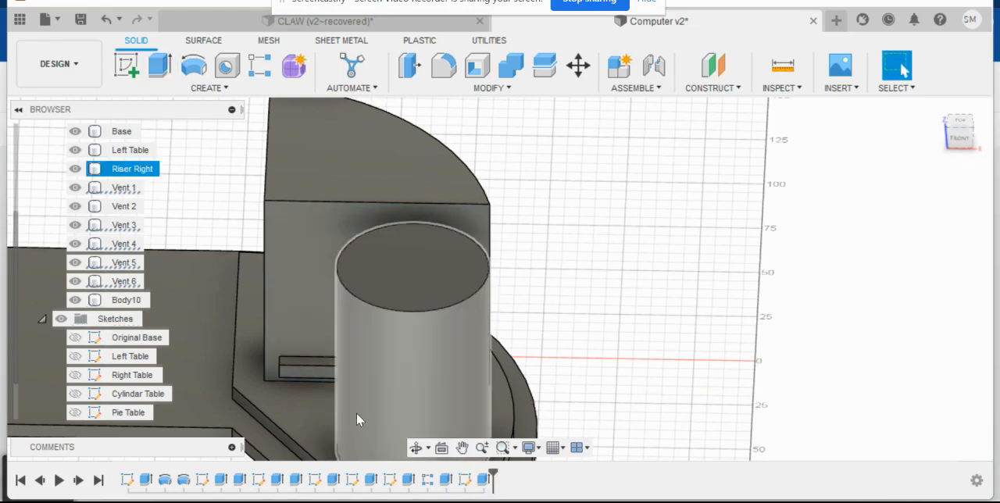
# - Set up a rectangular pattern of the thin bar body upward along the wedge's vertical front edge, with a 25 mm extent
pyautogui.press('Escape')
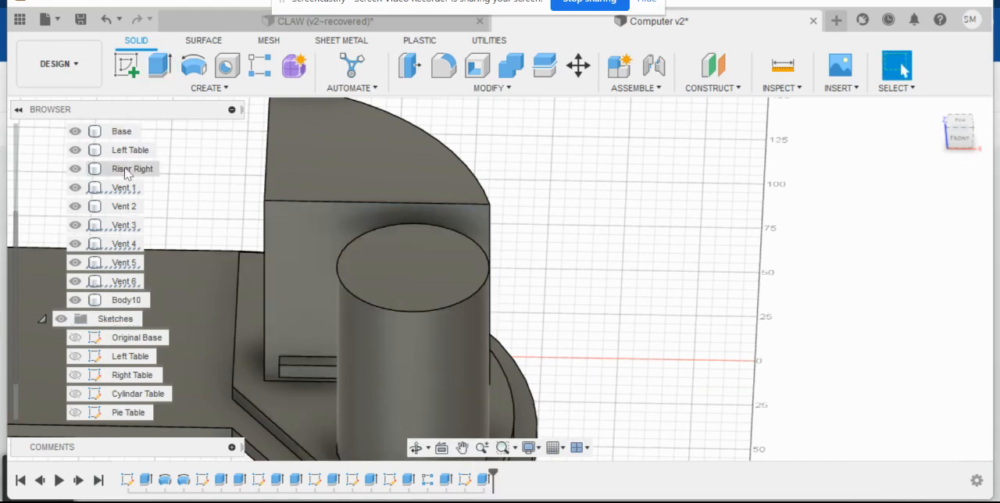
pyautogui.click(260, 65)
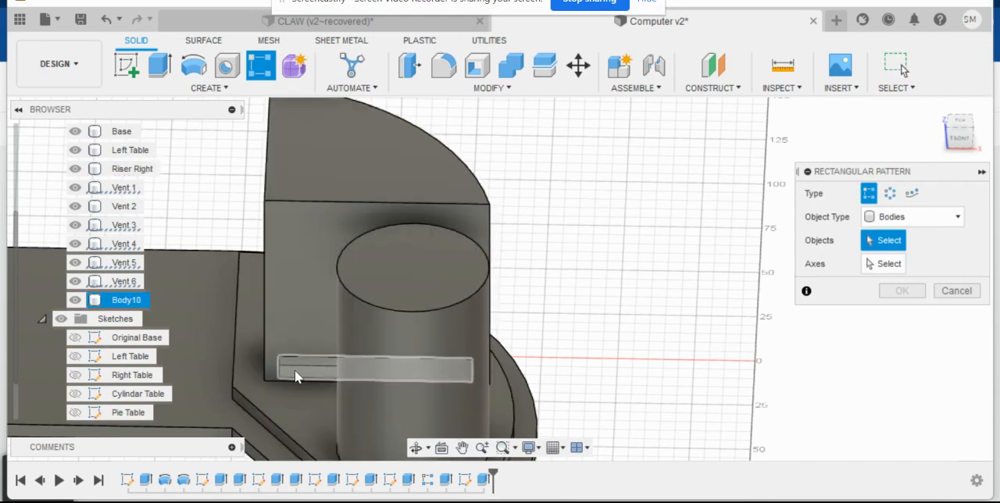
pyautogui.click(298, 372)
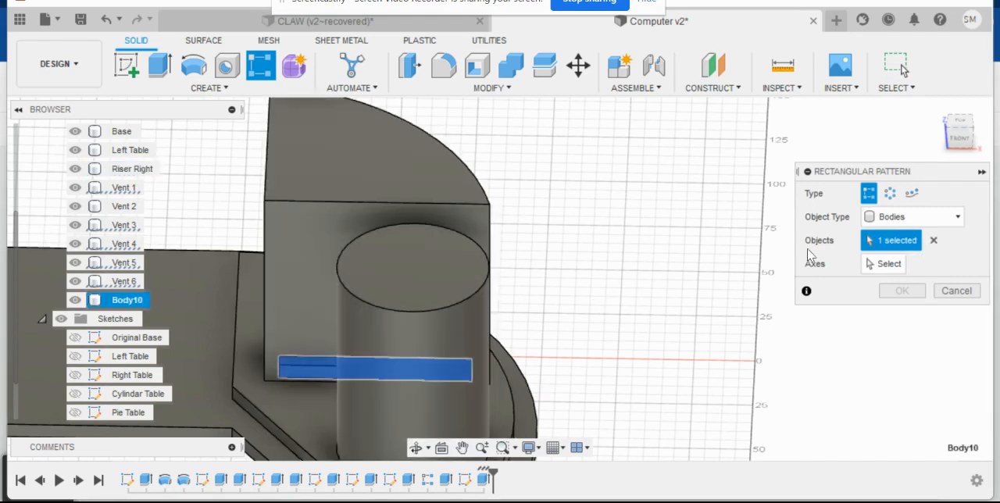
pyautogui.click(888, 267)
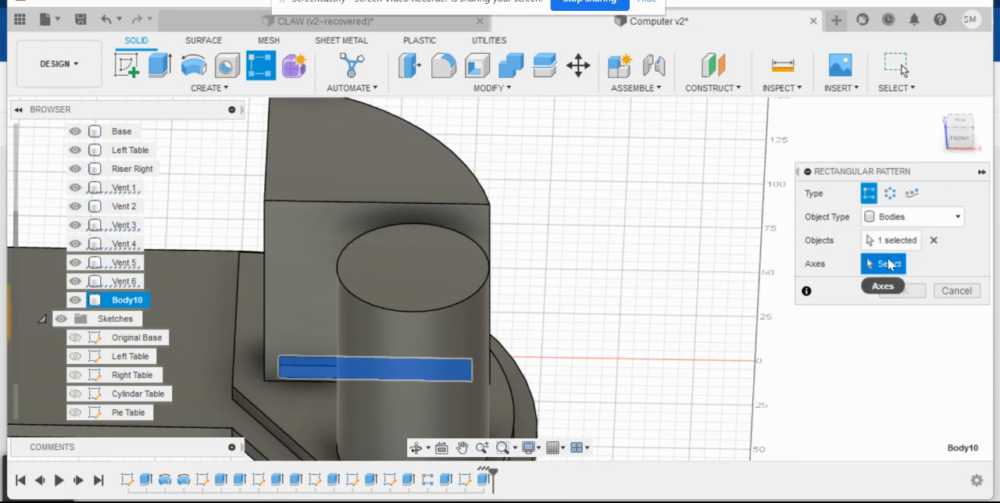
pyautogui.click(263, 273)
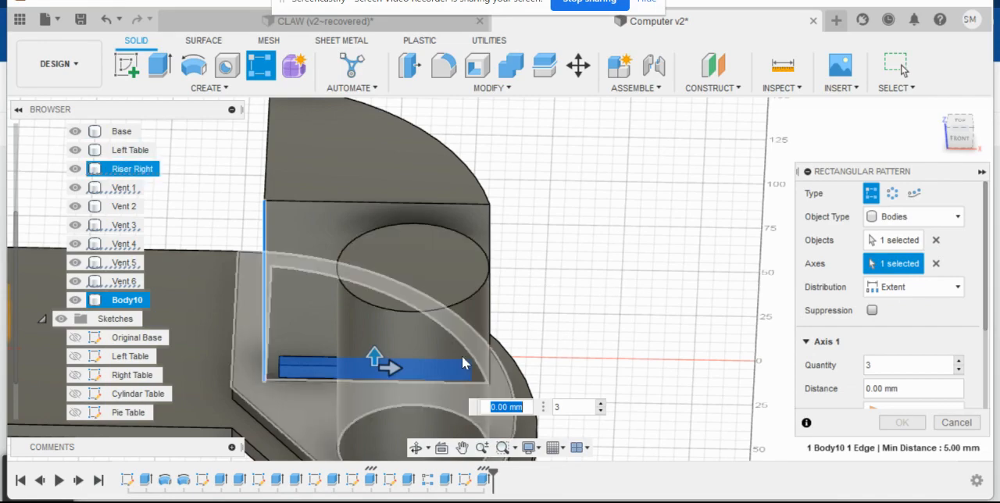
pyautogui.moveTo(375, 353); pyautogui.dragTo(374, 295)
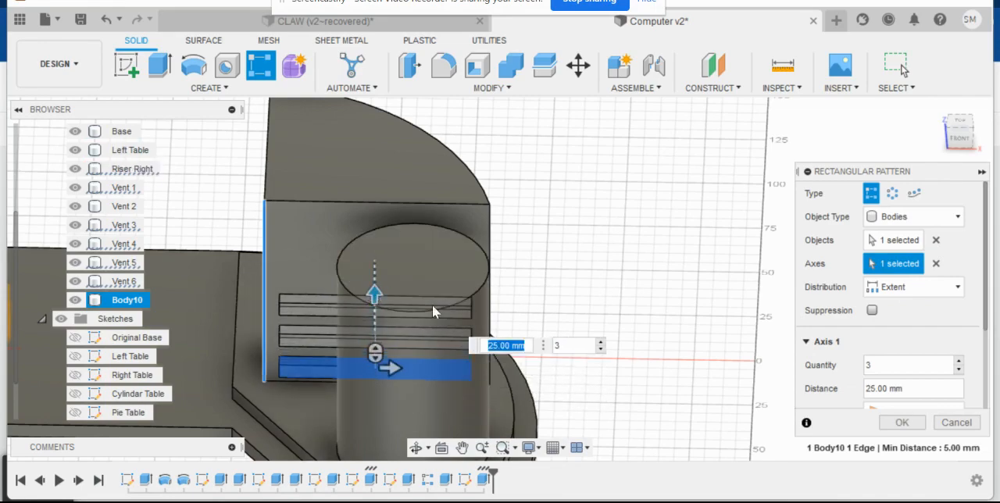
# - Change the bar pattern to 6 copies spread over a 55 mm extent and check the spacing on the wedge's front
pyautogui.click(577, 346)
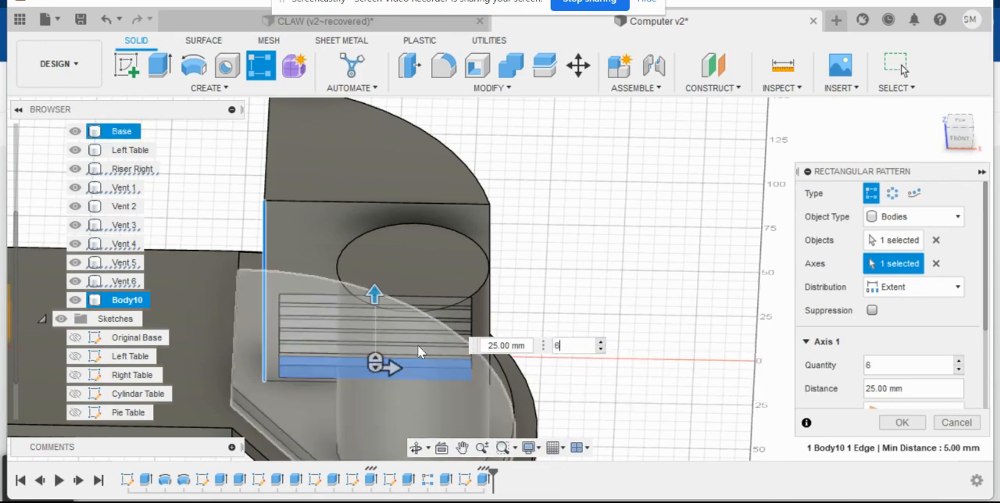
pyautogui.press('Tab')
pyautogui.moveTo(373, 294); pyautogui.dragTo(375, 218)
pyautogui.press('Tab')
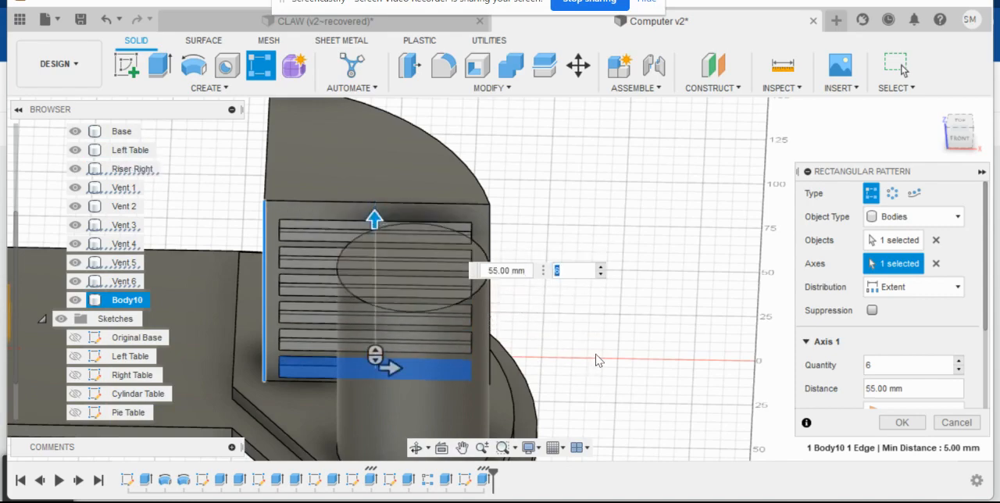
pyautogui.moveTo(596, 353); pyautogui.dragTo(625, 318, button='right')
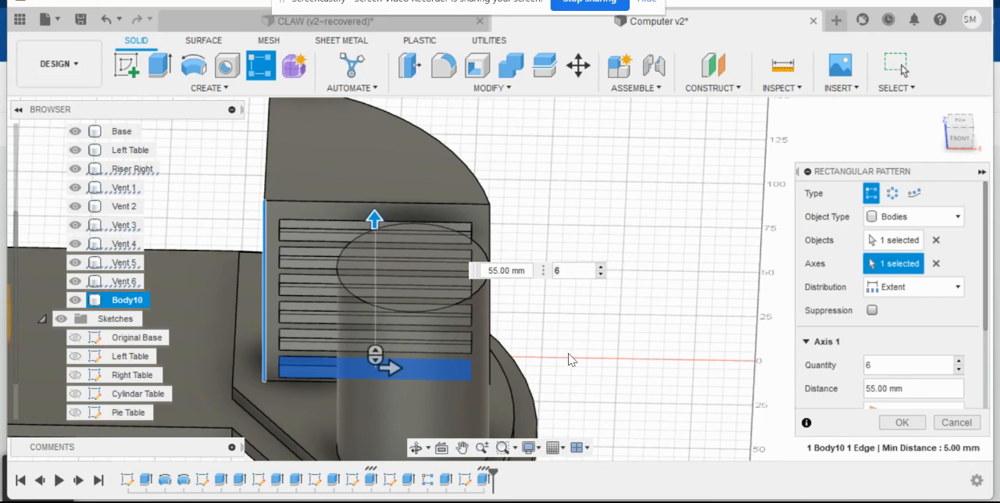
pyautogui.moveTo(556, 348)
pyautogui.keyDown('shift'); pyautogui.mouseDown(button='middle')
pyautogui.moveTo(625, 303)
pyautogui.moveTo(652, 298)
pyautogui.moveTo(495, 328)
pyautogui.moveTo(585, 295)
pyautogui.moveTo(529, 339)
pyautogui.moveTo(539, 347)
pyautogui.mouseUp(button='middle'); pyautogui.keyUp('shift')
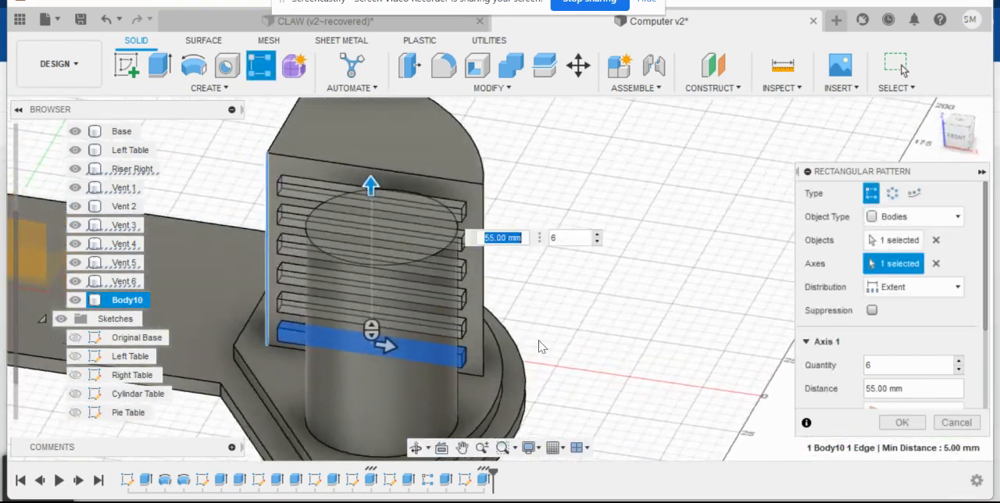
# - Set the bar pattern to 7 copies over a 58 mm extent and create it
pyautogui.click(566, 238)
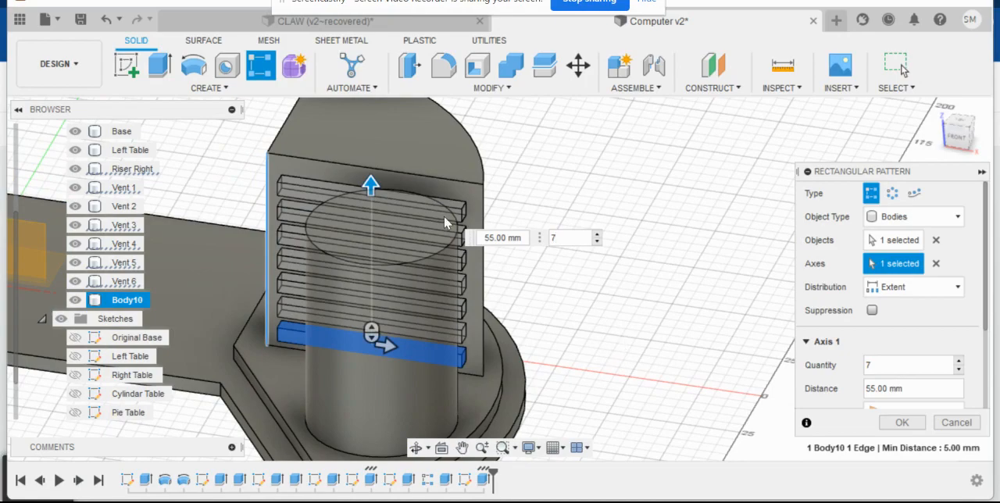
pyautogui.press('Tab')
pyautogui.write('60')
pyautogui.press('Tab')
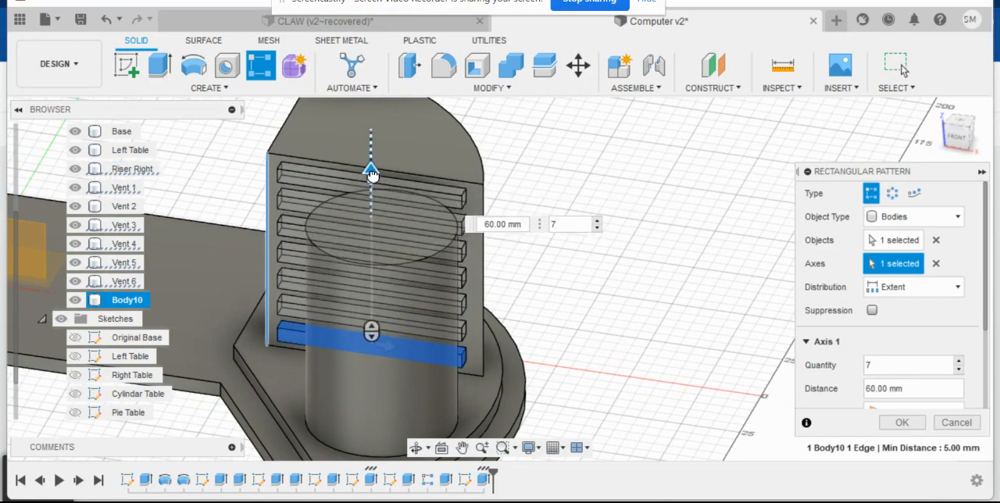
pyautogui.keyDown('shift'); pyautogui.moveTo(532, 302); pyautogui.dragTo(580, 268, button='middle'); pyautogui.keyUp('shift')
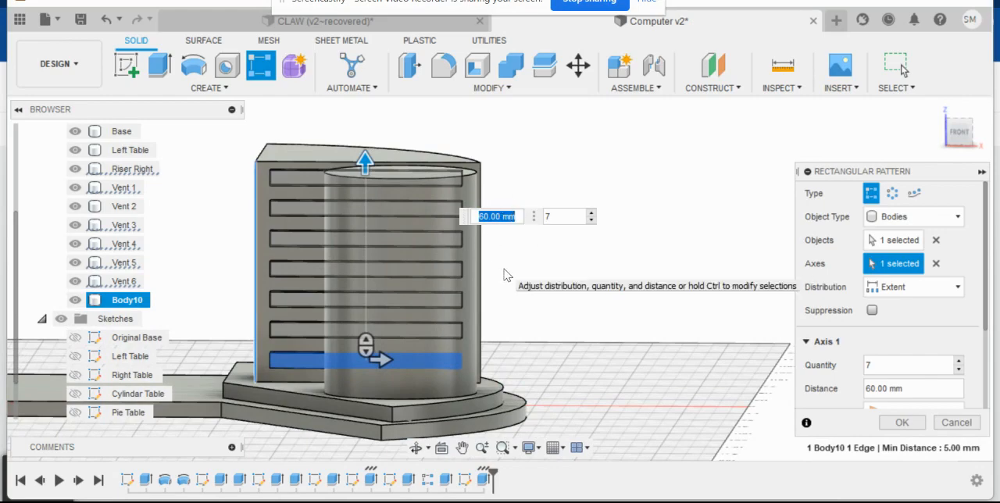
pyautogui.write('57')
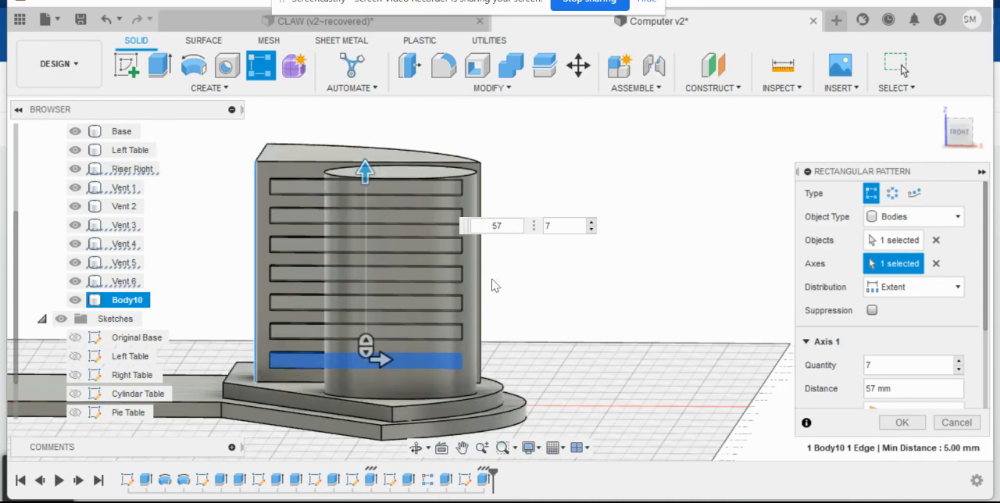
pyautogui.write('8')
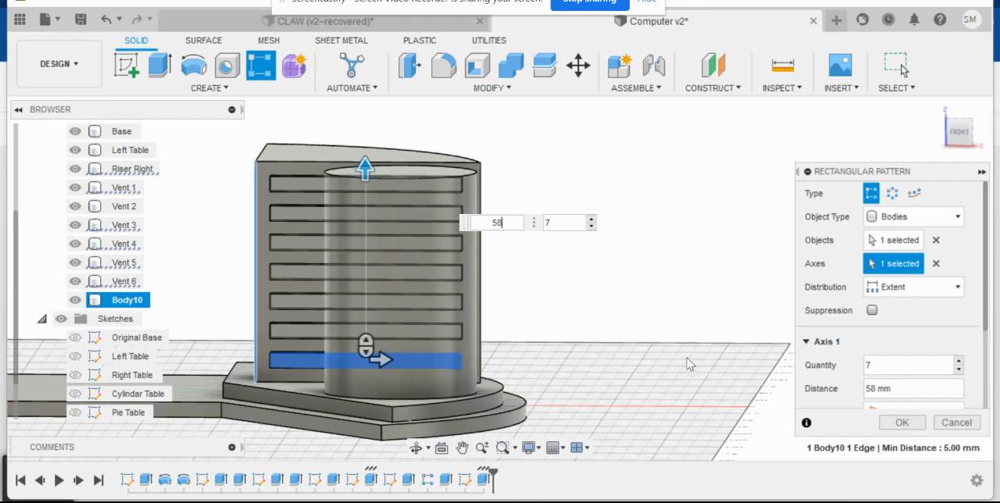
pyautogui.click(902, 423)
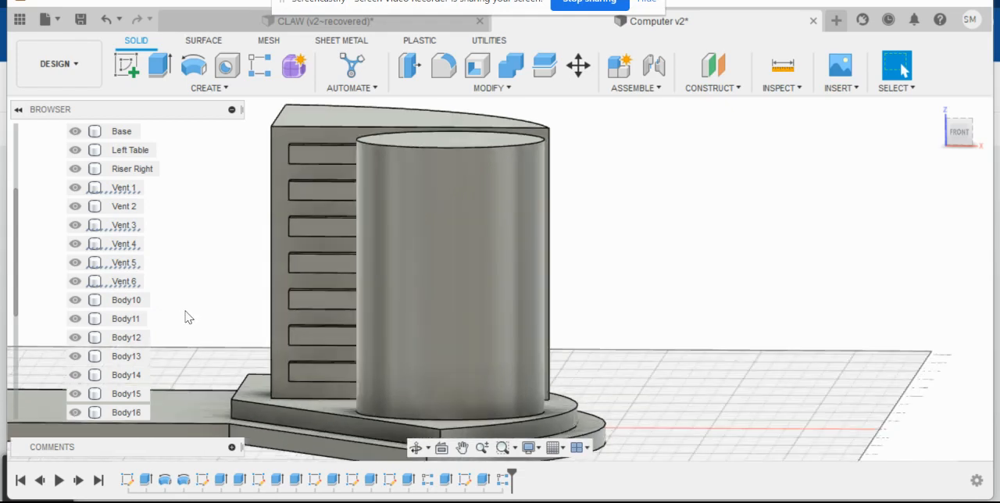
# - Extrude the front faces of all seven bars by -7 mm as a cut to recess slots into the wedge
pyautogui.scroll(-3, 113, 321)
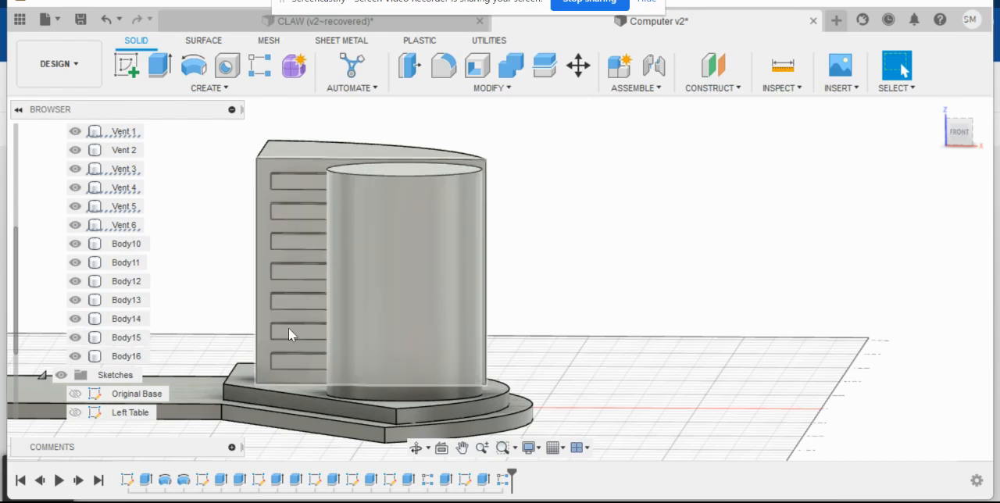
pyautogui.click(161, 65)
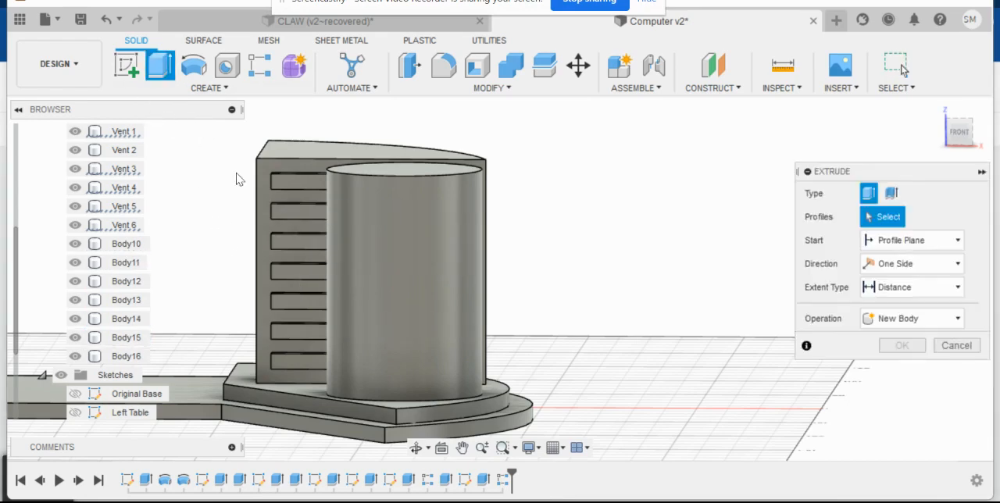
pyautogui.click(294, 183)
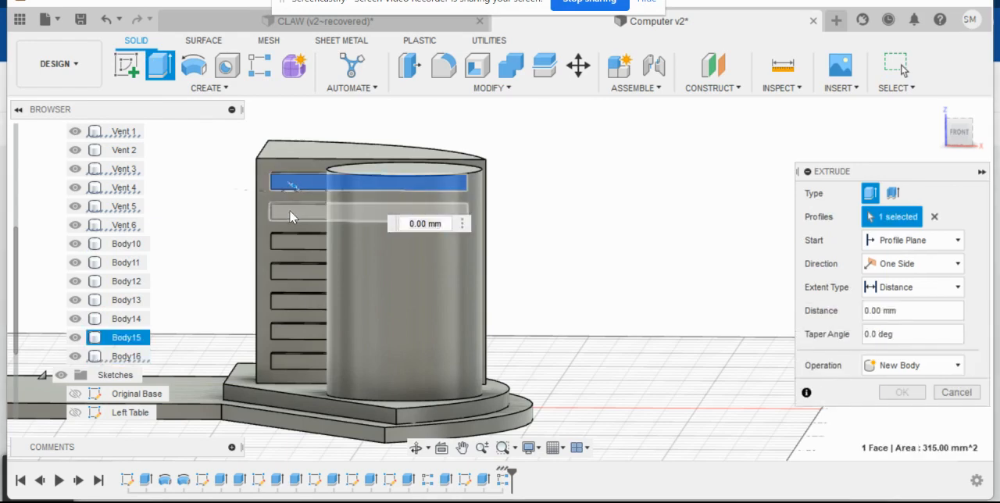
pyautogui.click(289, 209)
pyautogui.click(286, 243)
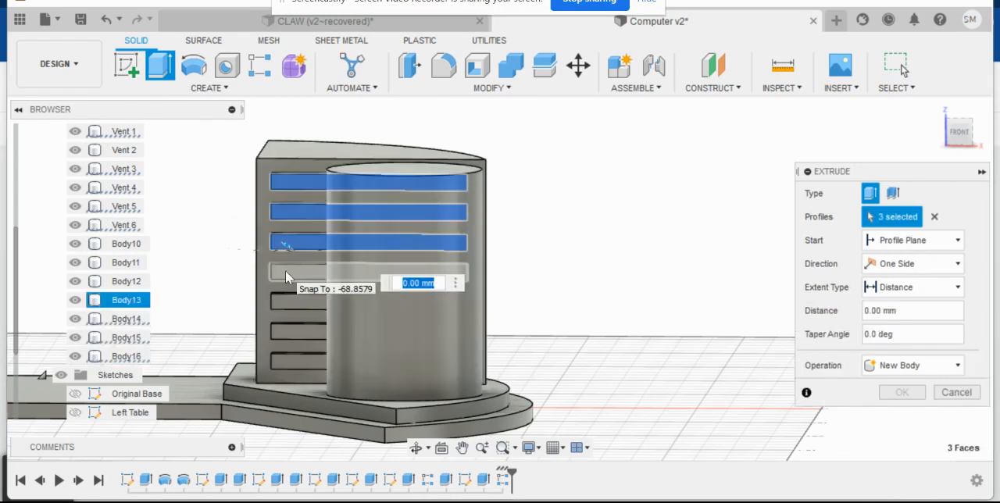
pyautogui.click(285, 270)
pyautogui.click(284, 303)
pyautogui.click(285, 334)
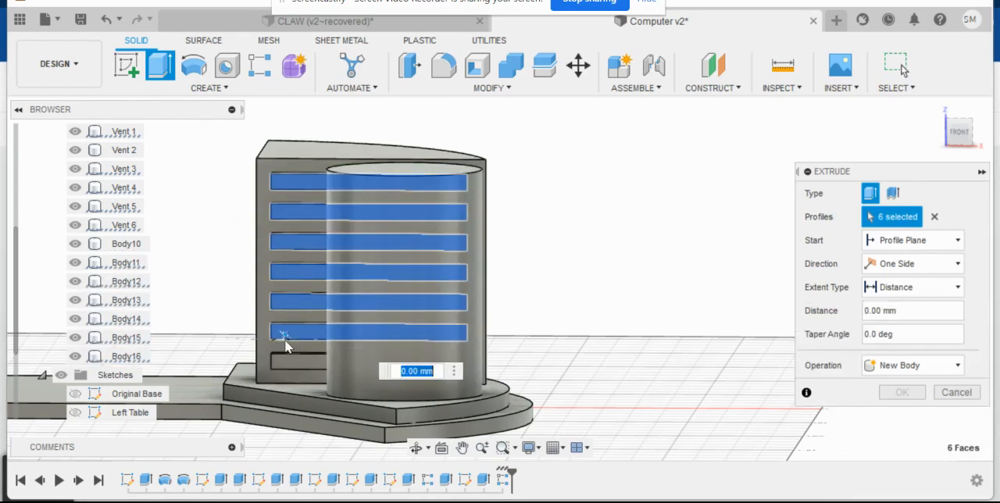
pyautogui.click(283, 360)
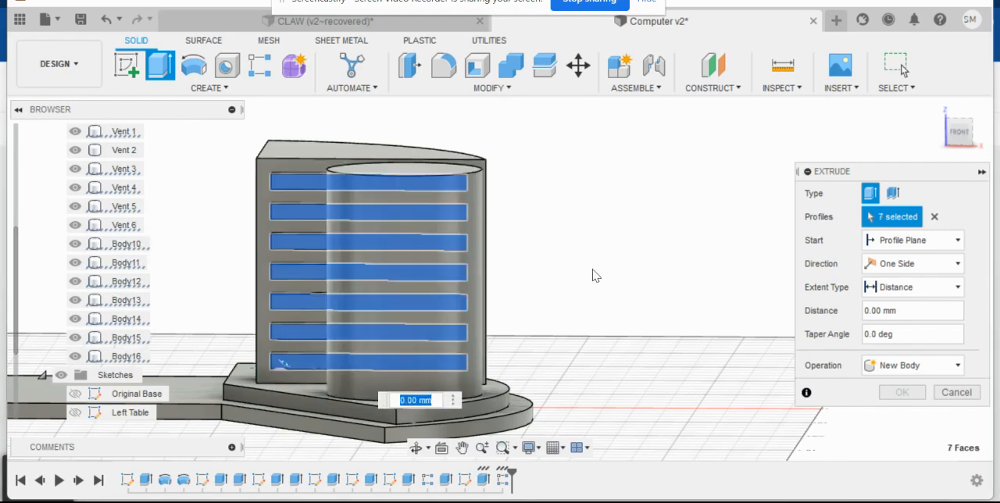
pyautogui.keyDown('shift'); pyautogui.moveTo(603, 268); pyautogui.dragTo(600, 290, button='middle'); pyautogui.keyUp('shift')
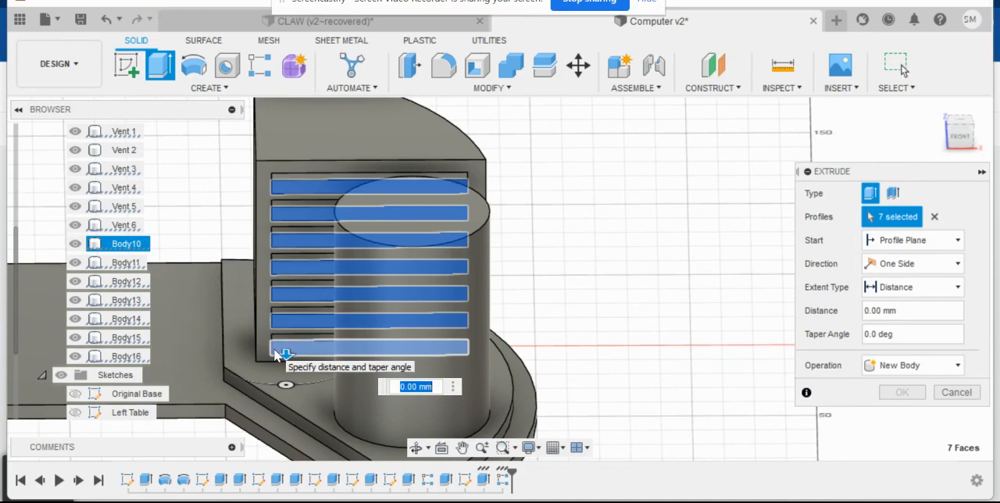
pyautogui.press('BackSpace')
pyautogui.press('Return')
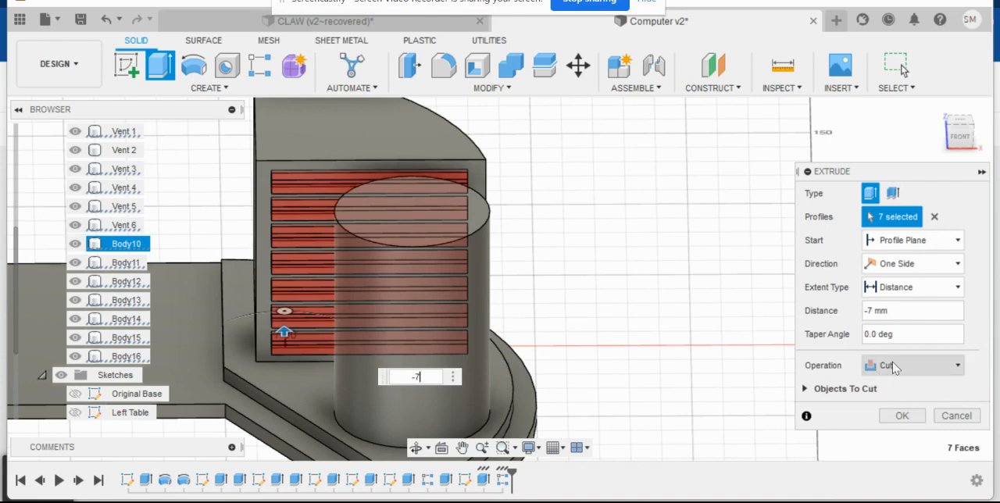
pyautogui.click(902, 417)
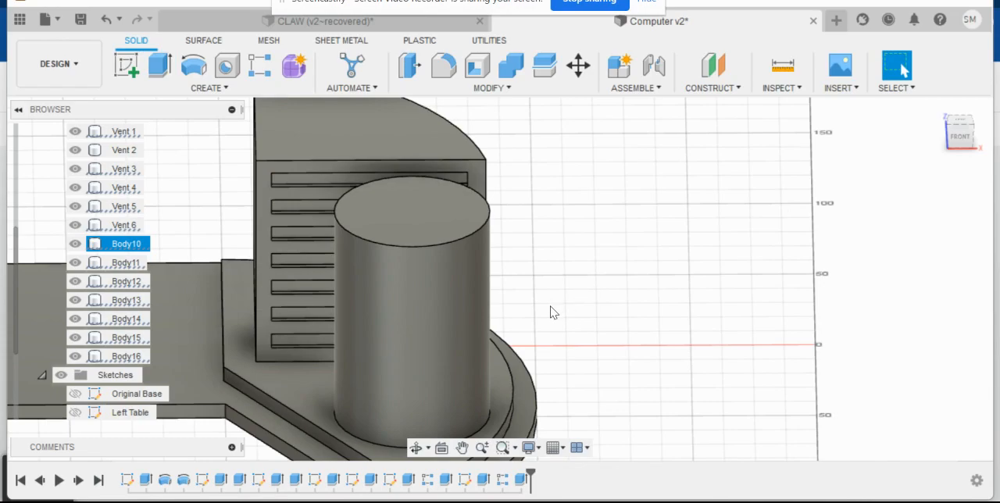
# - Inspect the recessed slots and the whole model, and compare it with the reference picture of the finished console
pyautogui.keyDown('shift'); pyautogui.moveTo(551, 313); pyautogui.dragTo(515, 311, button='middle'); pyautogui.keyUp('shift')
pyautogui.scroll(3, 679, 262)
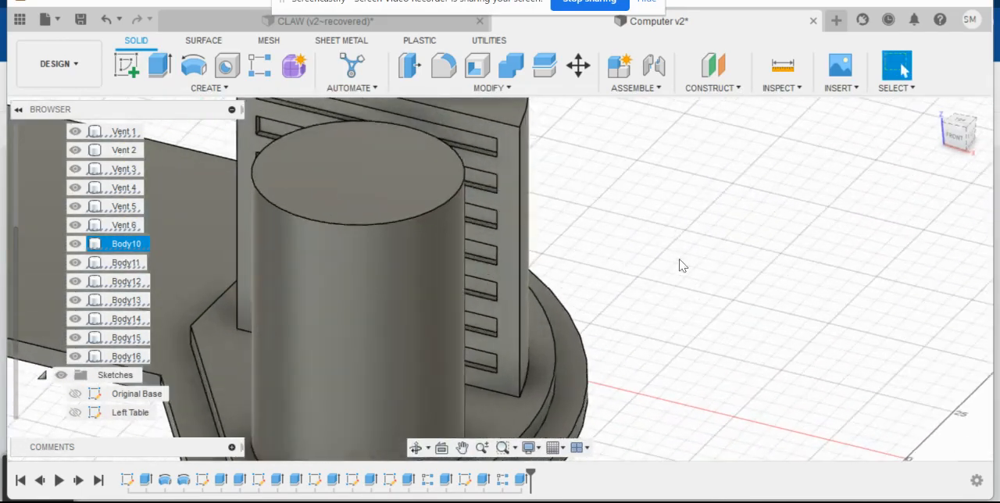
pyautogui.scroll(-6, 672, 266)
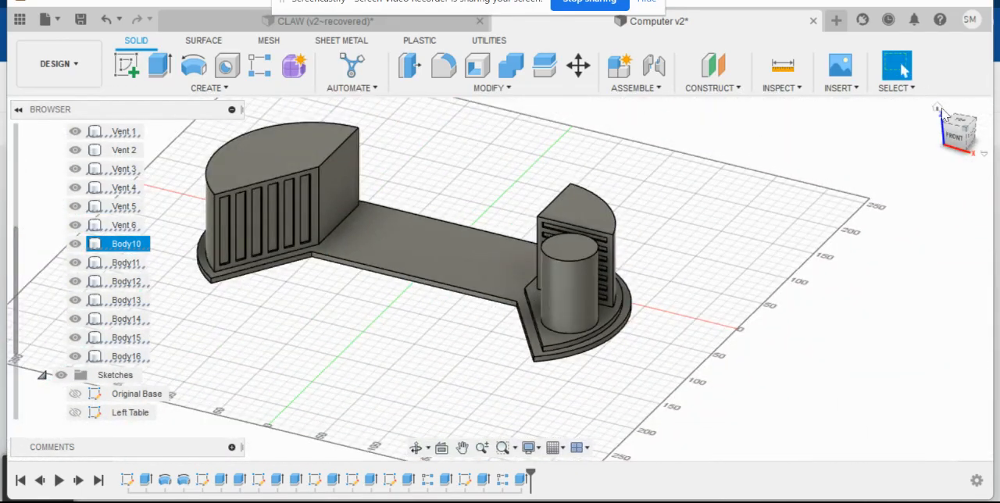
pyautogui.click(937, 107)
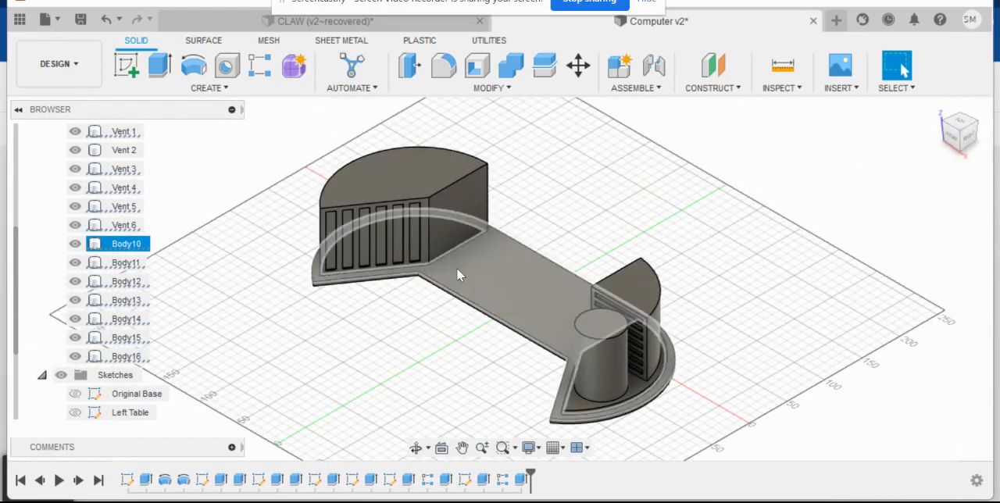
pyautogui.moveTo(140, 492)
pyautogui.click(125, 461)
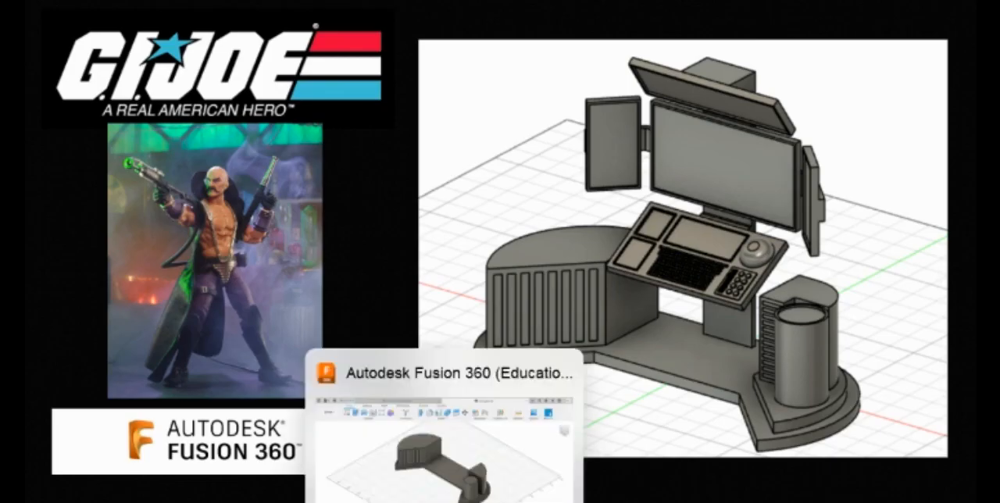
pyautogui.click(452, 499)
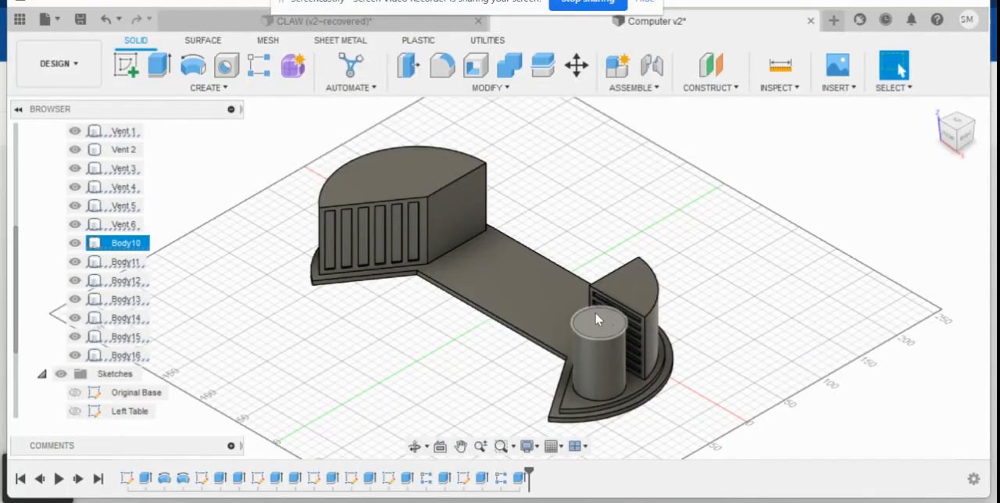
# - Measure the diameter of the cylinder's top circular edge
pyautogui.scroll(6, 601, 327)
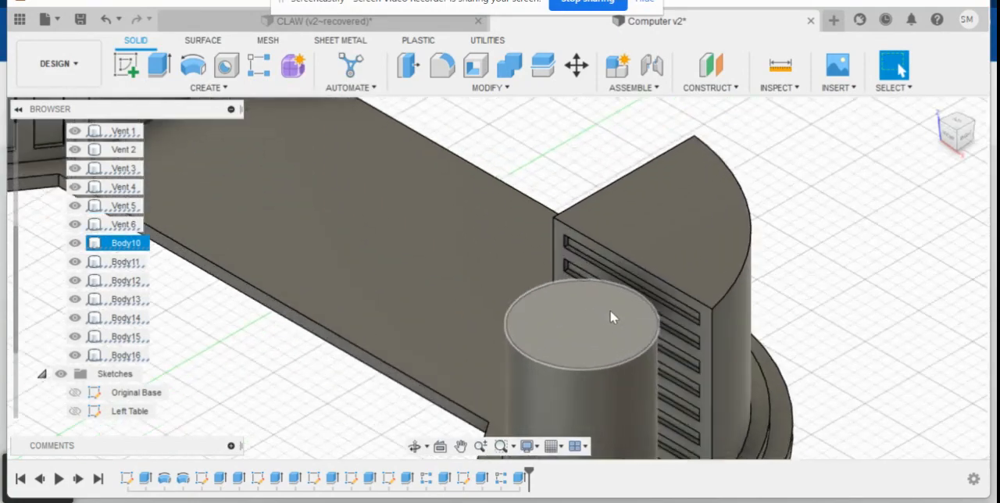
pyautogui.moveTo(845, 320); pyautogui.dragTo(736, 232, button='middle')
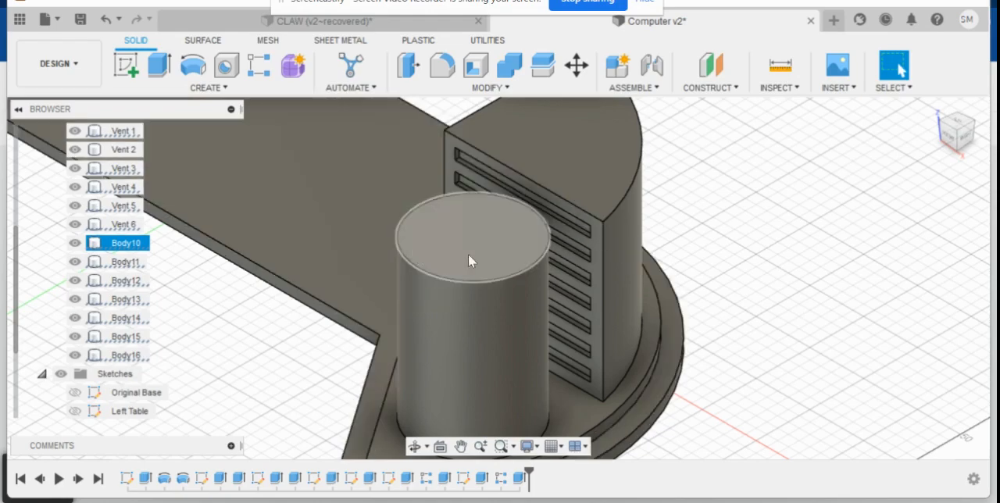
pyautogui.click(779, 66)
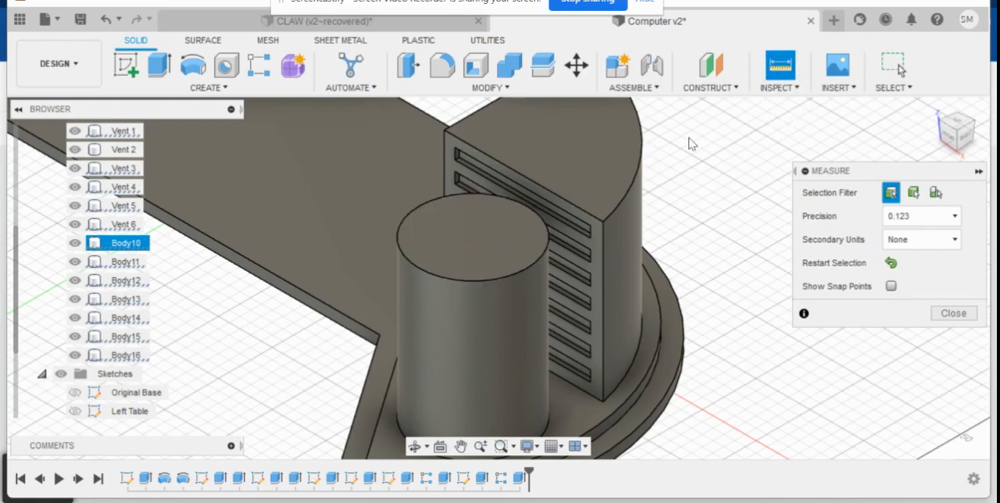
pyautogui.click(399, 249)
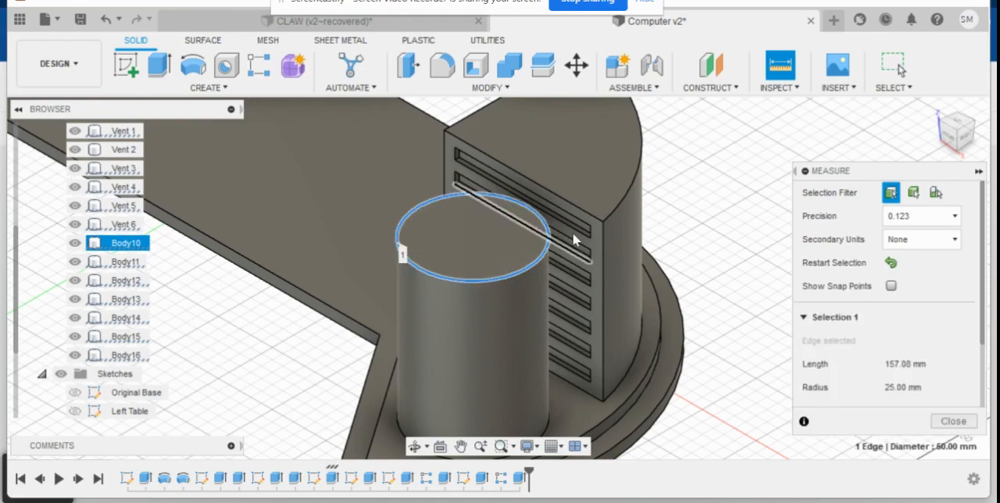
pyautogui.scroll(-2, 882, 389)
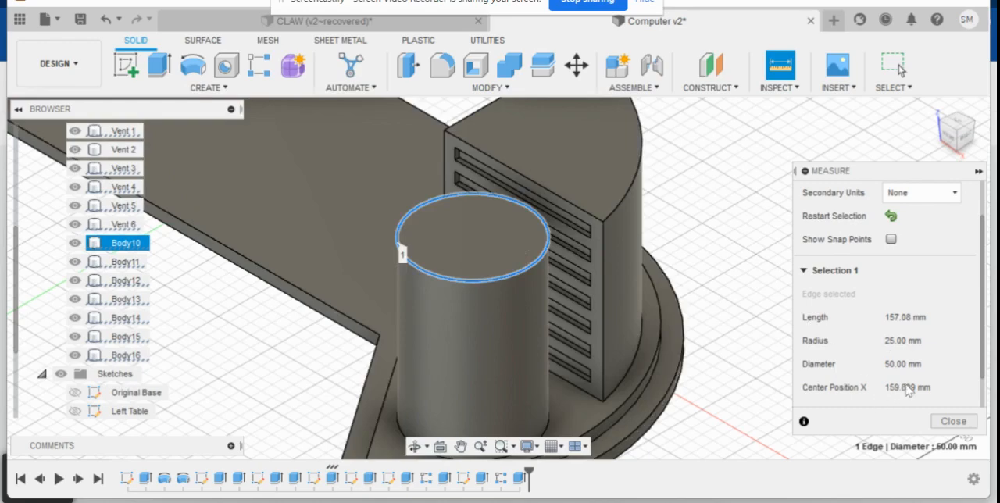
# - Sketch a 46 mm diameter circle on the cylinder's top face, concentric with its outer edge
pyautogui.scroll(-1, 888, 379)
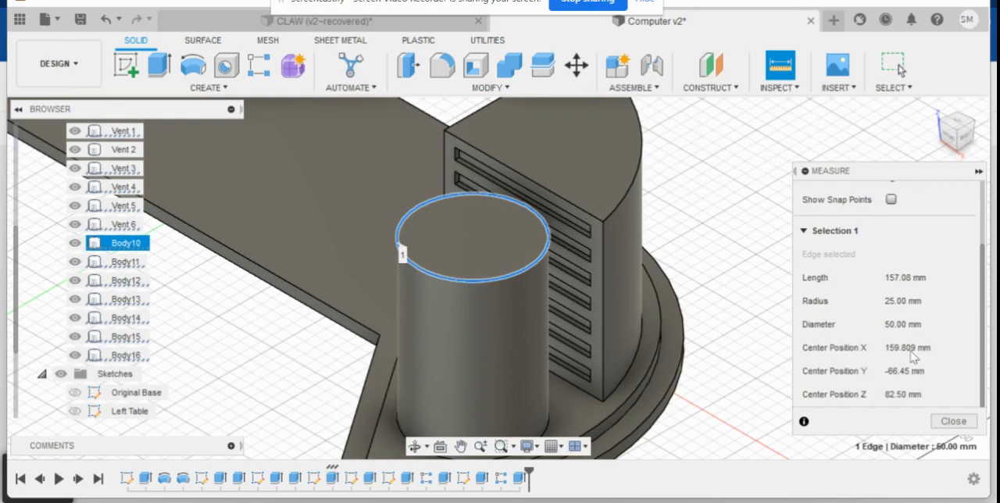
pyautogui.click(947, 422)
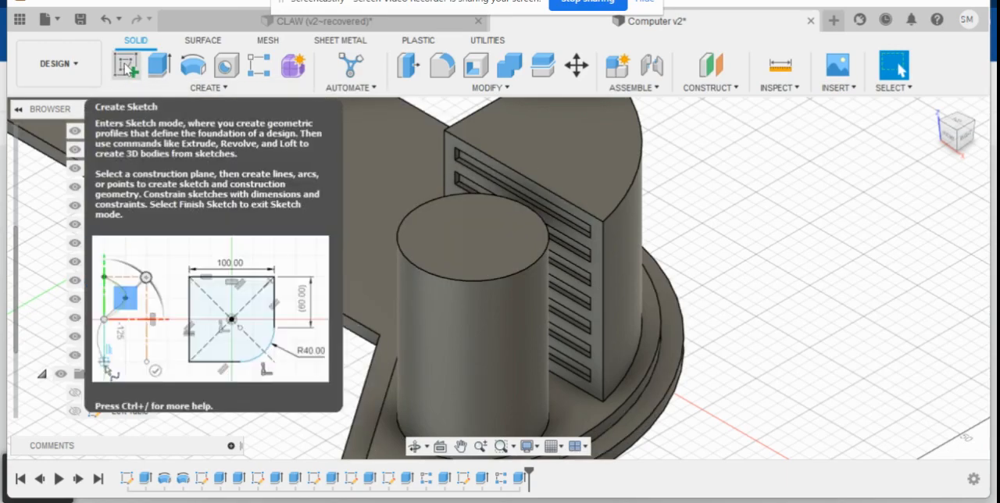
pyautogui.click(125, 68)
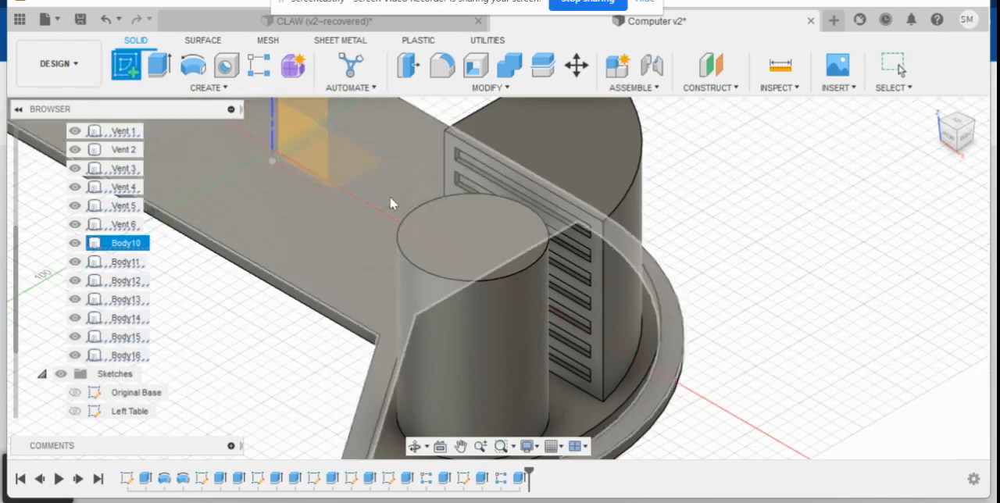
pyautogui.click(474, 243)
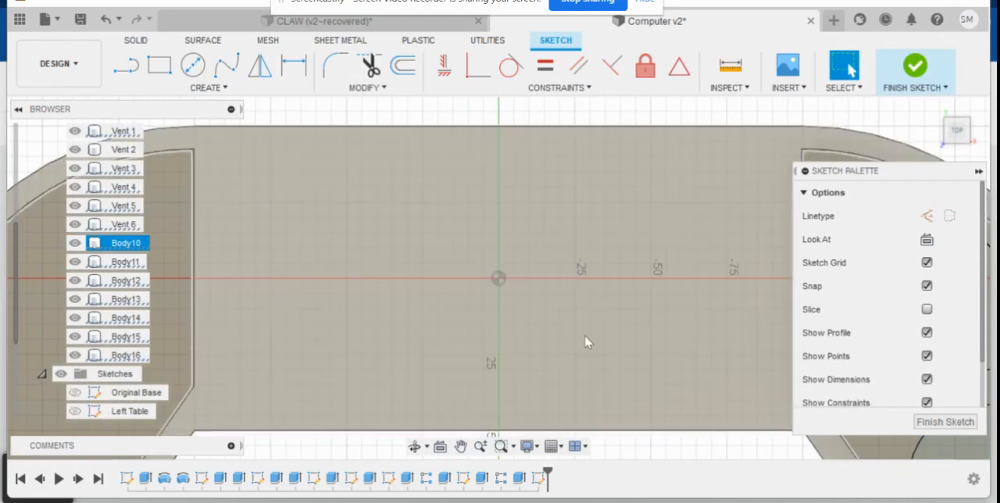
pyautogui.moveTo(694, 336)
pyautogui.mouseDown(button='middle')
pyautogui.moveTo(704, 320)
pyautogui.moveTo(319, 185)
pyautogui.mouseUp(button='middle')
pyautogui.moveTo(522, 344)
pyautogui.mouseDown(button='middle')
pyautogui.moveTo(554, 326)
pyautogui.moveTo(425, 223)
pyautogui.moveTo(426, 254)
pyautogui.mouseUp(button='middle')
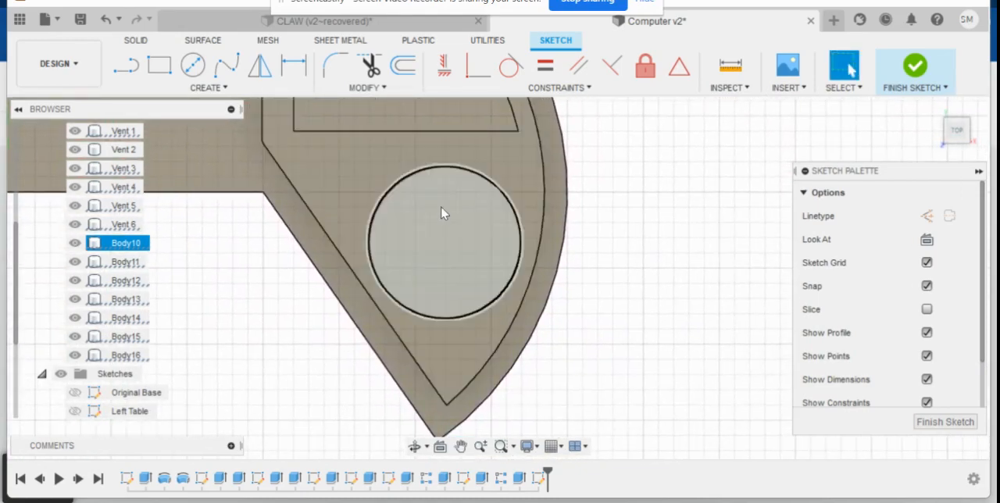
pyautogui.click(193, 67)
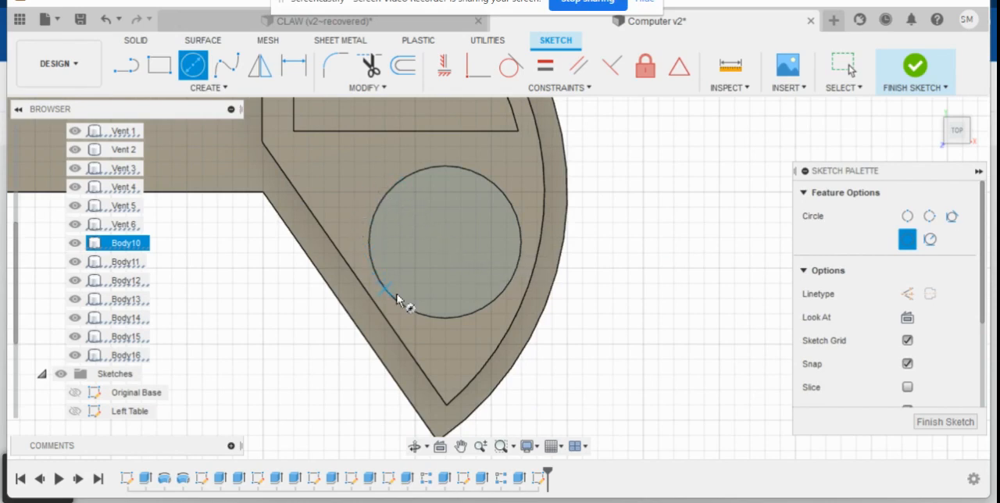
pyautogui.click(444, 243)
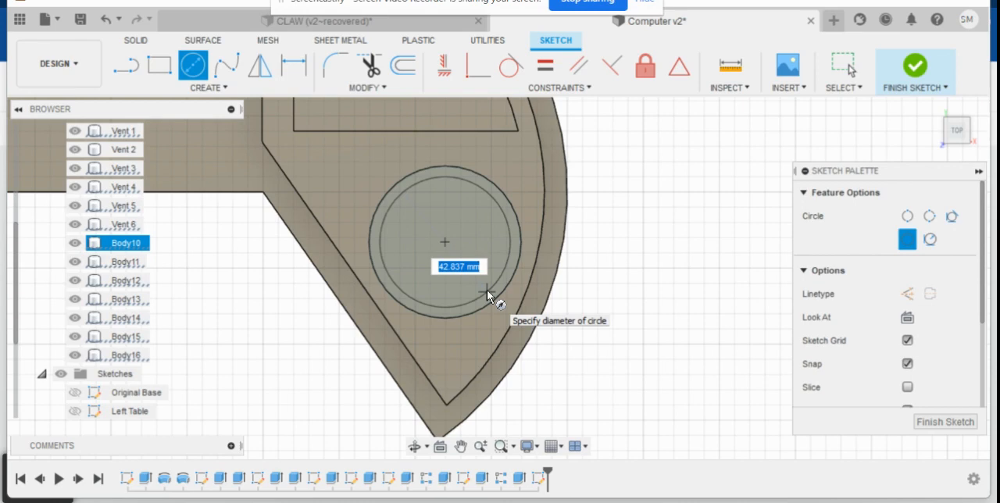
pyautogui.write('2')
pyautogui.press('BackSpace')
pyautogui.write('4')
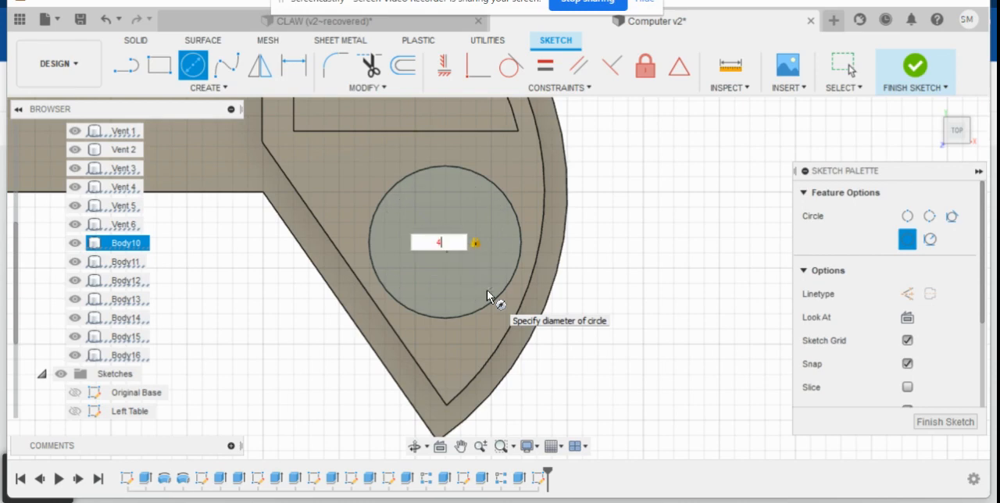
pyautogui.write('6')
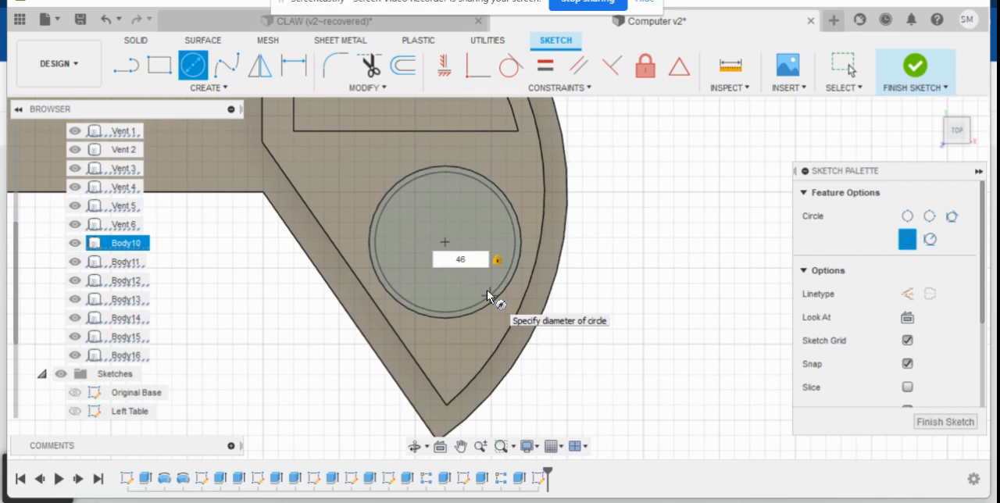
pyautogui.press('Return')
pyautogui.press('Escape')
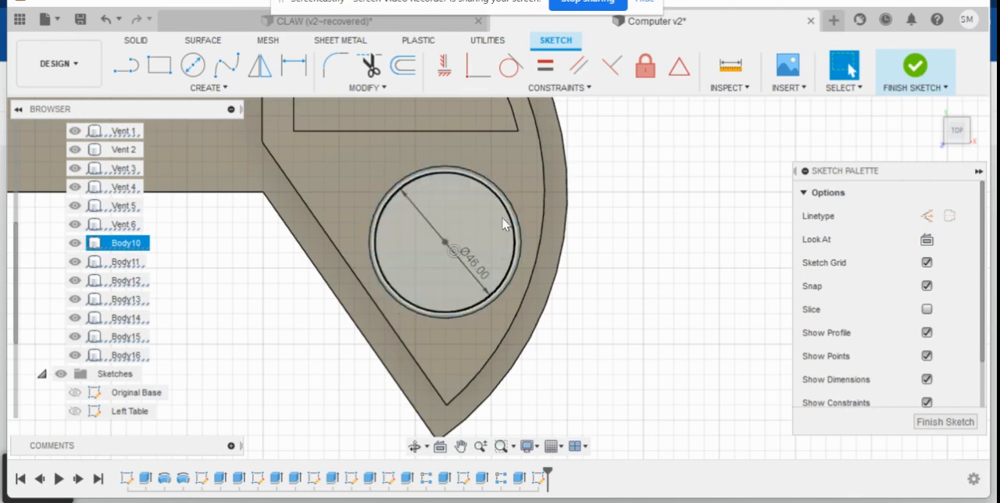
pyautogui.click(944, 422)
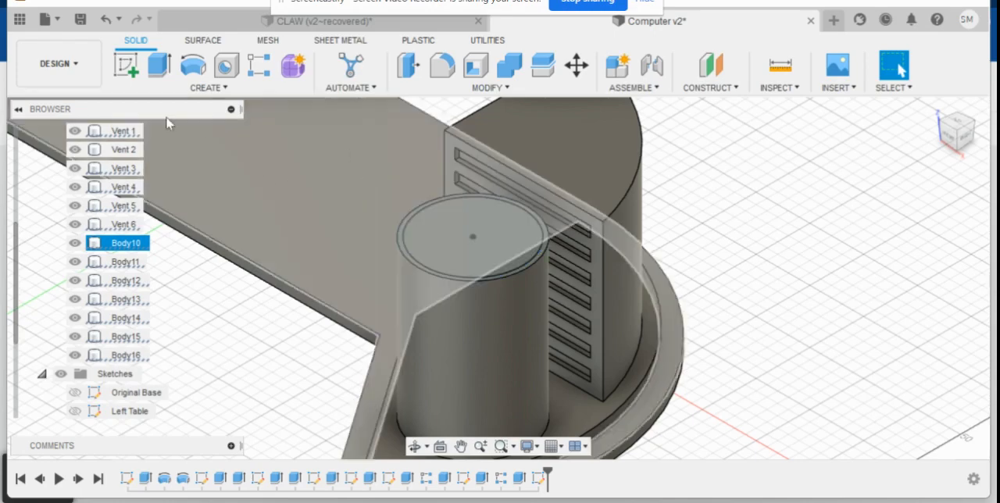
# - Extrude the inner circle profile on the cylinder's top by -2 mm as a cut, leaving a raised rim
pyautogui.click(159, 69)
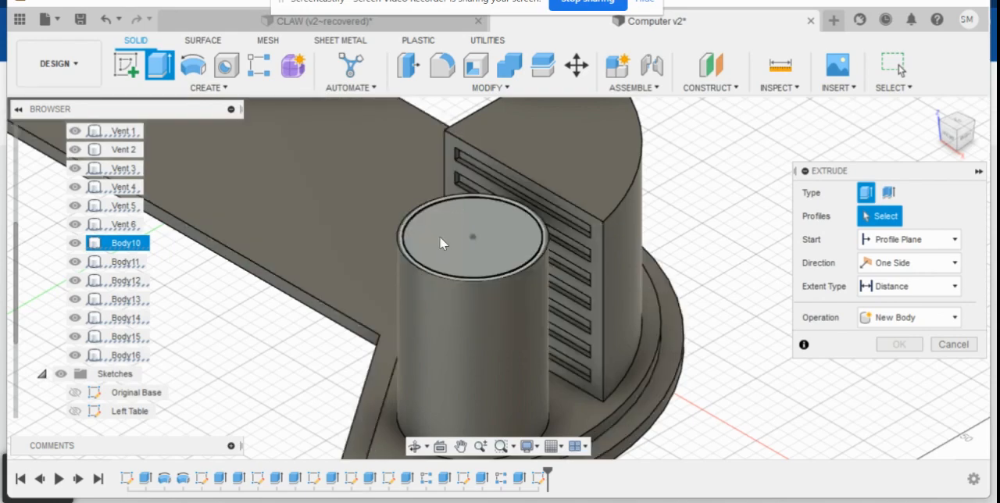
pyautogui.scroll(3, 436, 233)
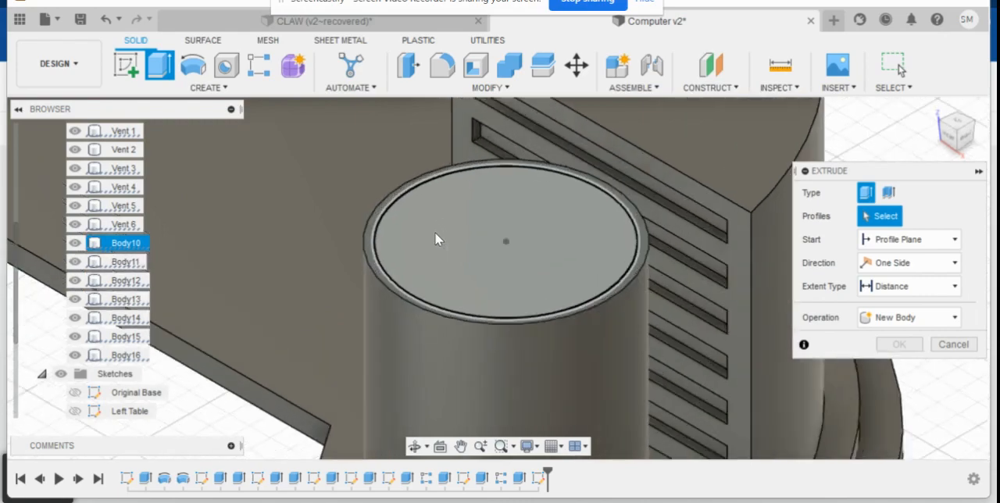
pyautogui.scroll(2, 434, 232)
pyautogui.click(447, 231)
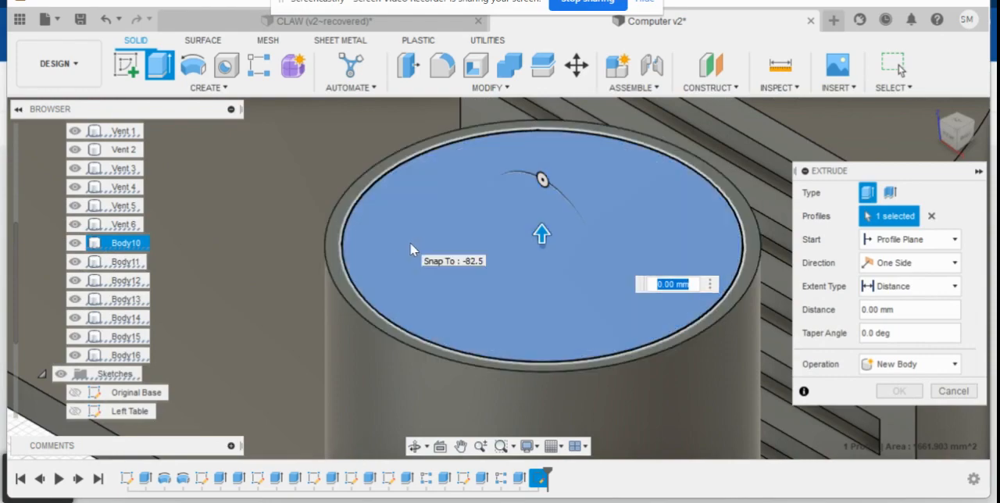
pyautogui.moveTo(541, 233); pyautogui.dragTo(563, 243)
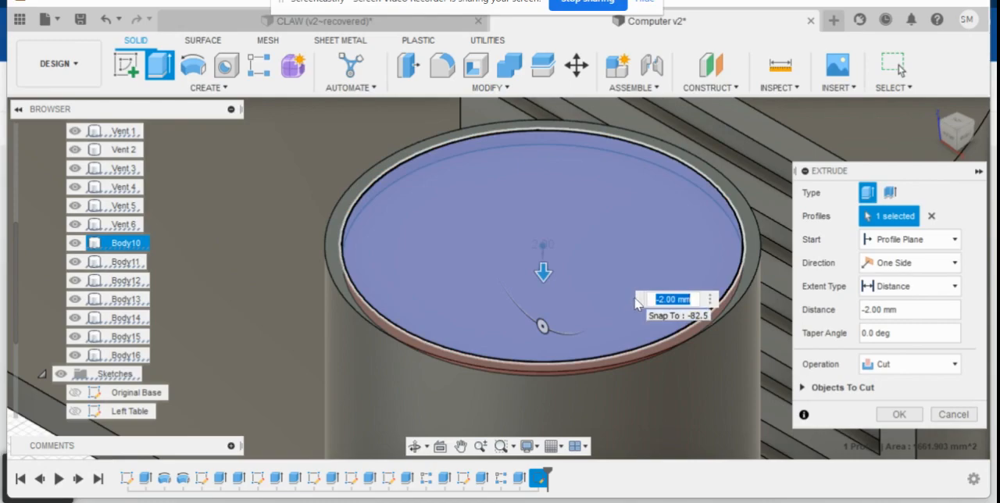
pyautogui.press('Return')
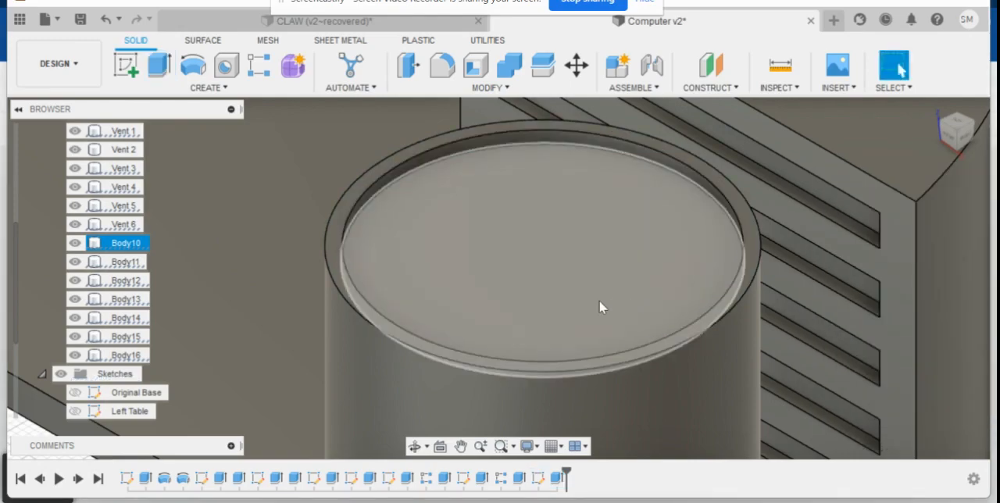
# - Inspect the cylinder's recessed top and rim up close, and examine the whole console from the home view
pyautogui.scroll(3, 692, 321)
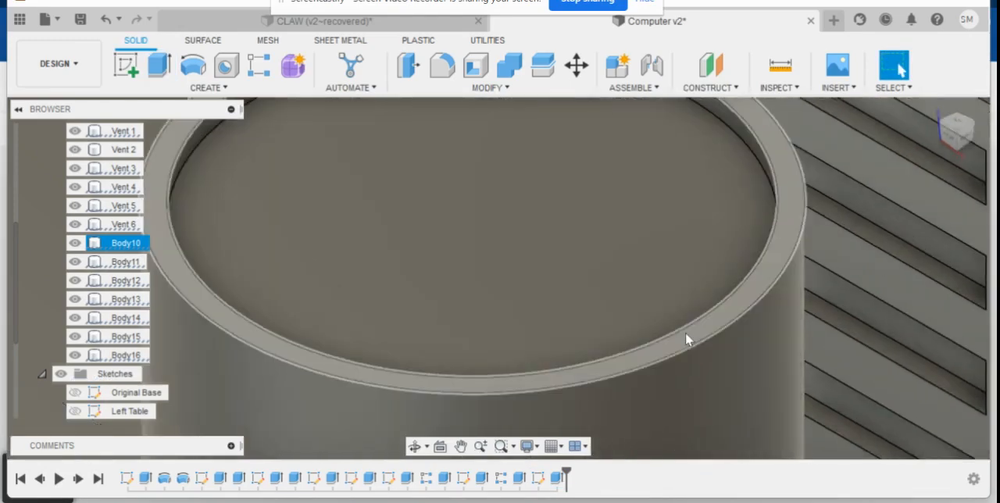
pyautogui.scroll(-3, 684, 306)
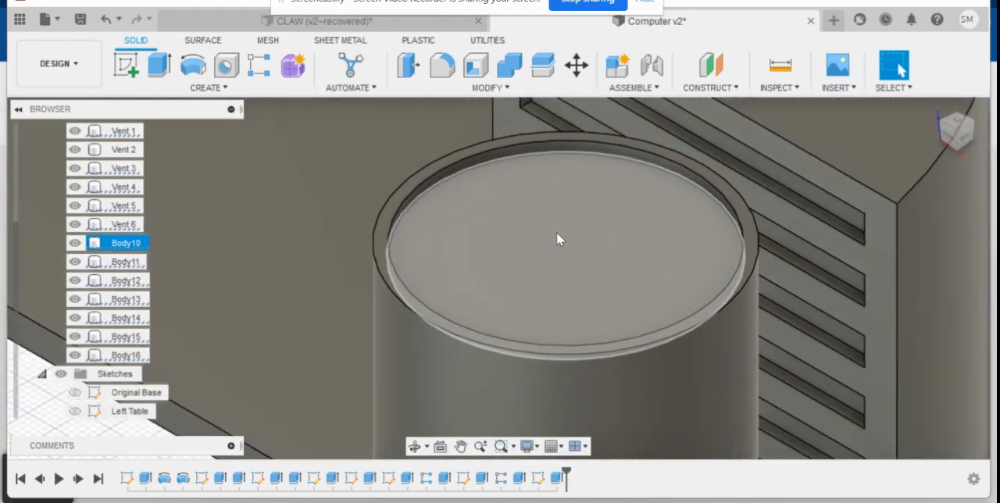
pyautogui.keyDown('shift'); pyautogui.moveTo(553, 232); pyautogui.dragTo(573, 232, button='middle'); pyautogui.keyUp('shift')
pyautogui.scroll(3, 559, 223)
pyautogui.scroll(-10, 532, 234)
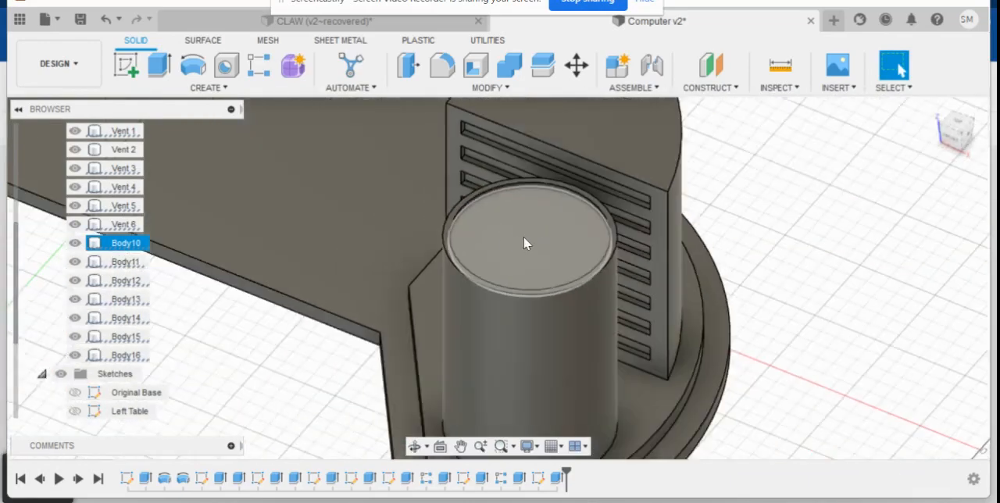
pyautogui.scroll(-1, 493, 247)
pyautogui.click(935, 114)
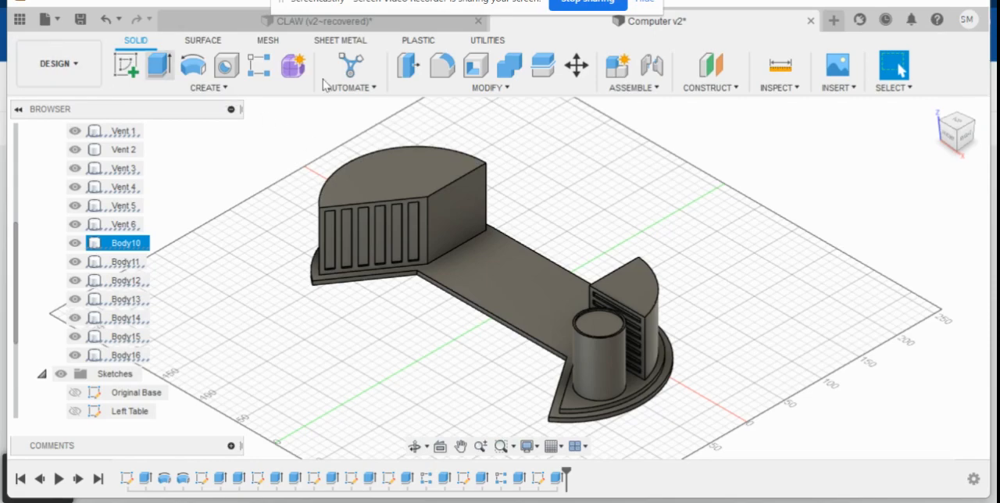
# - Save the console design as a new version with a custom version description
pyautogui.click(81, 20)
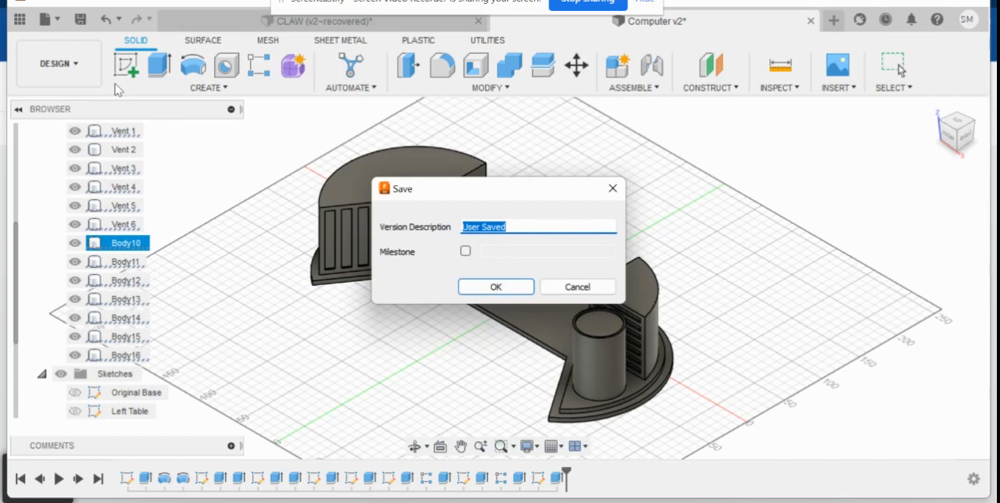
pyautogui.write('v3')
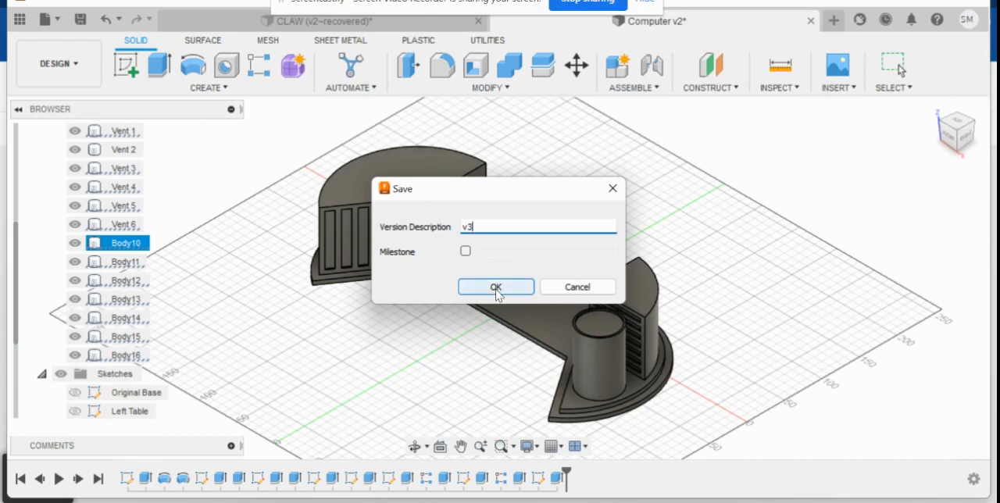
pyautogui.click(495, 288)
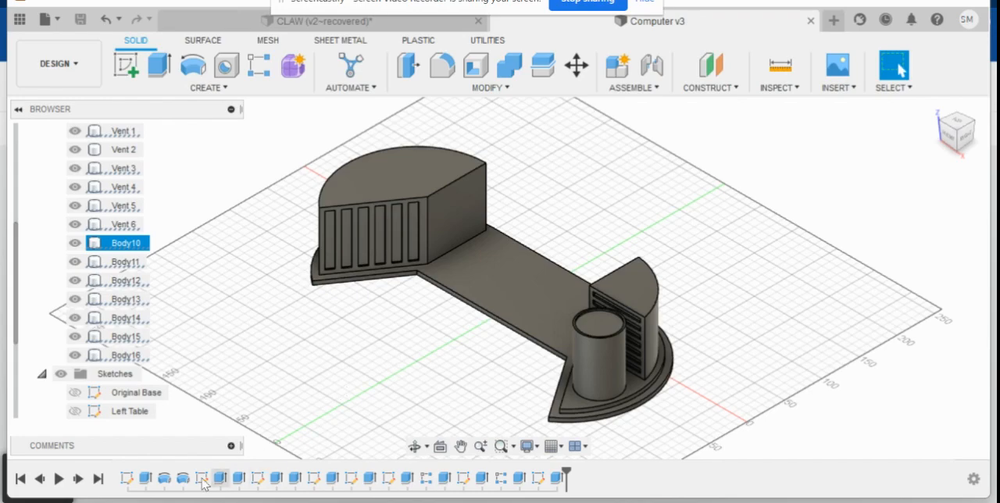
# - Switch to the Google Jamboard window with the reference picture of the console
pyautogui.moveTo(197, 502)
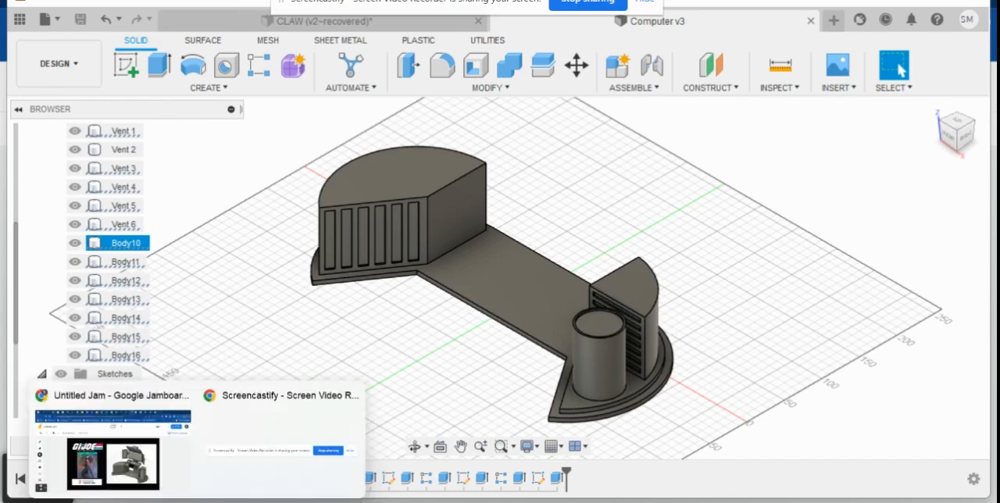